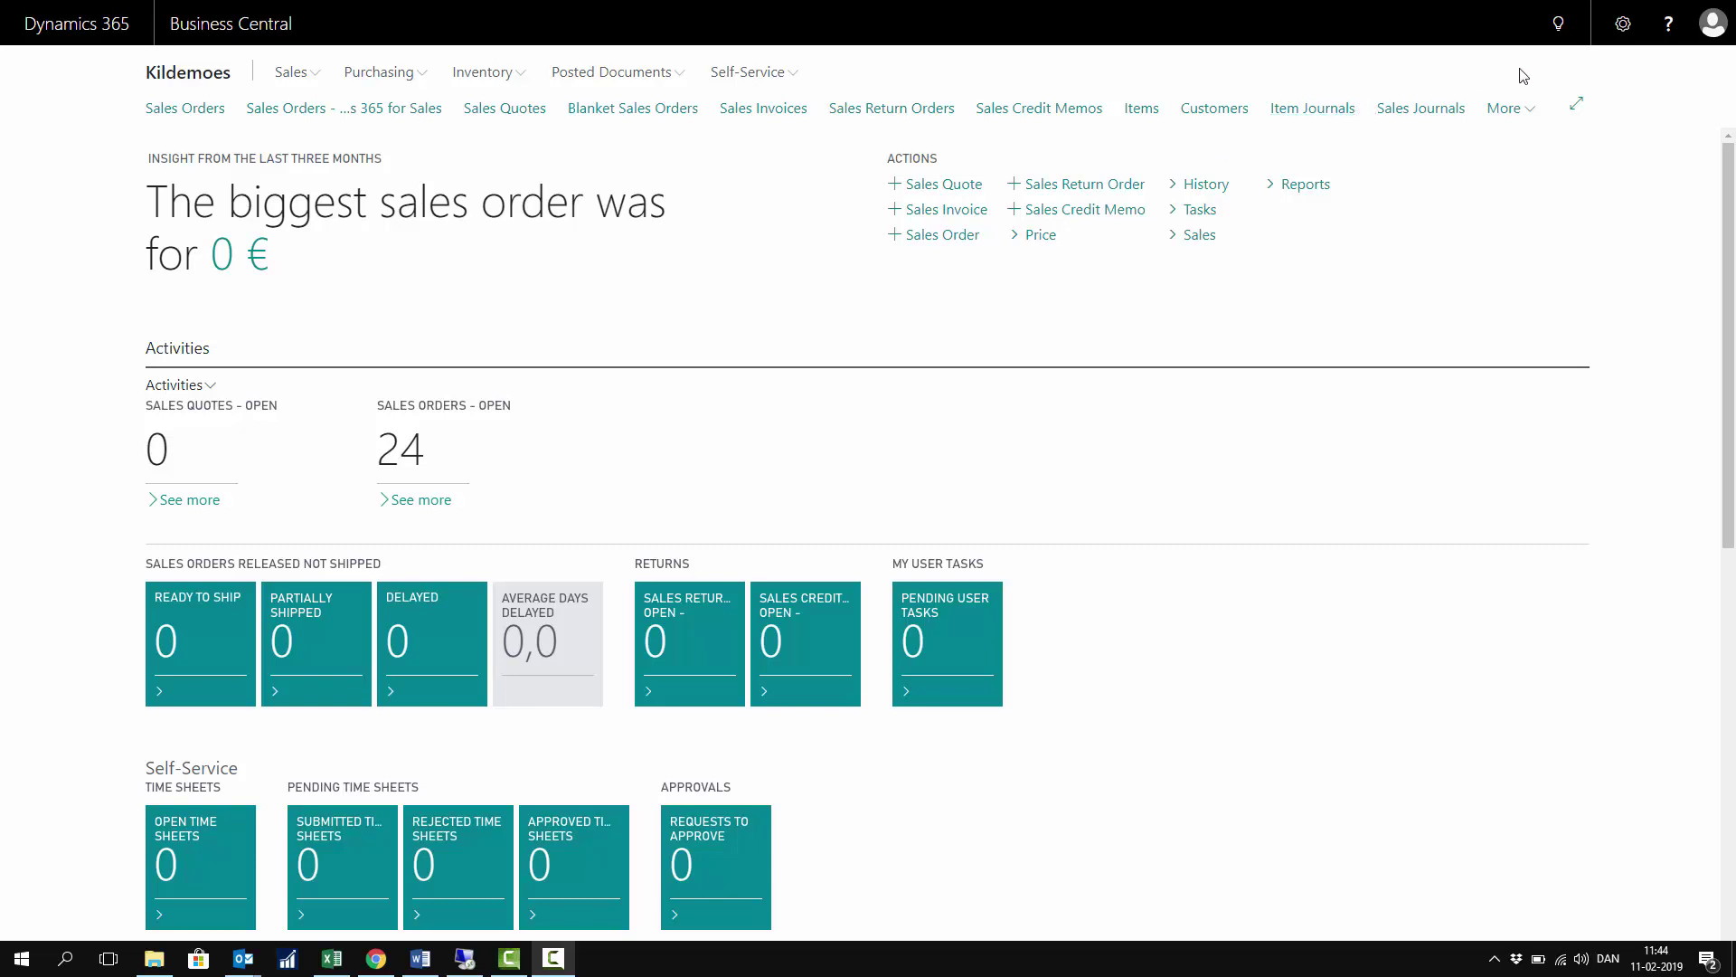
# Search 'purch jo' in Tell Me and open the Purchase Journals DEFAULT batch
pyautogui.click(1558, 28)
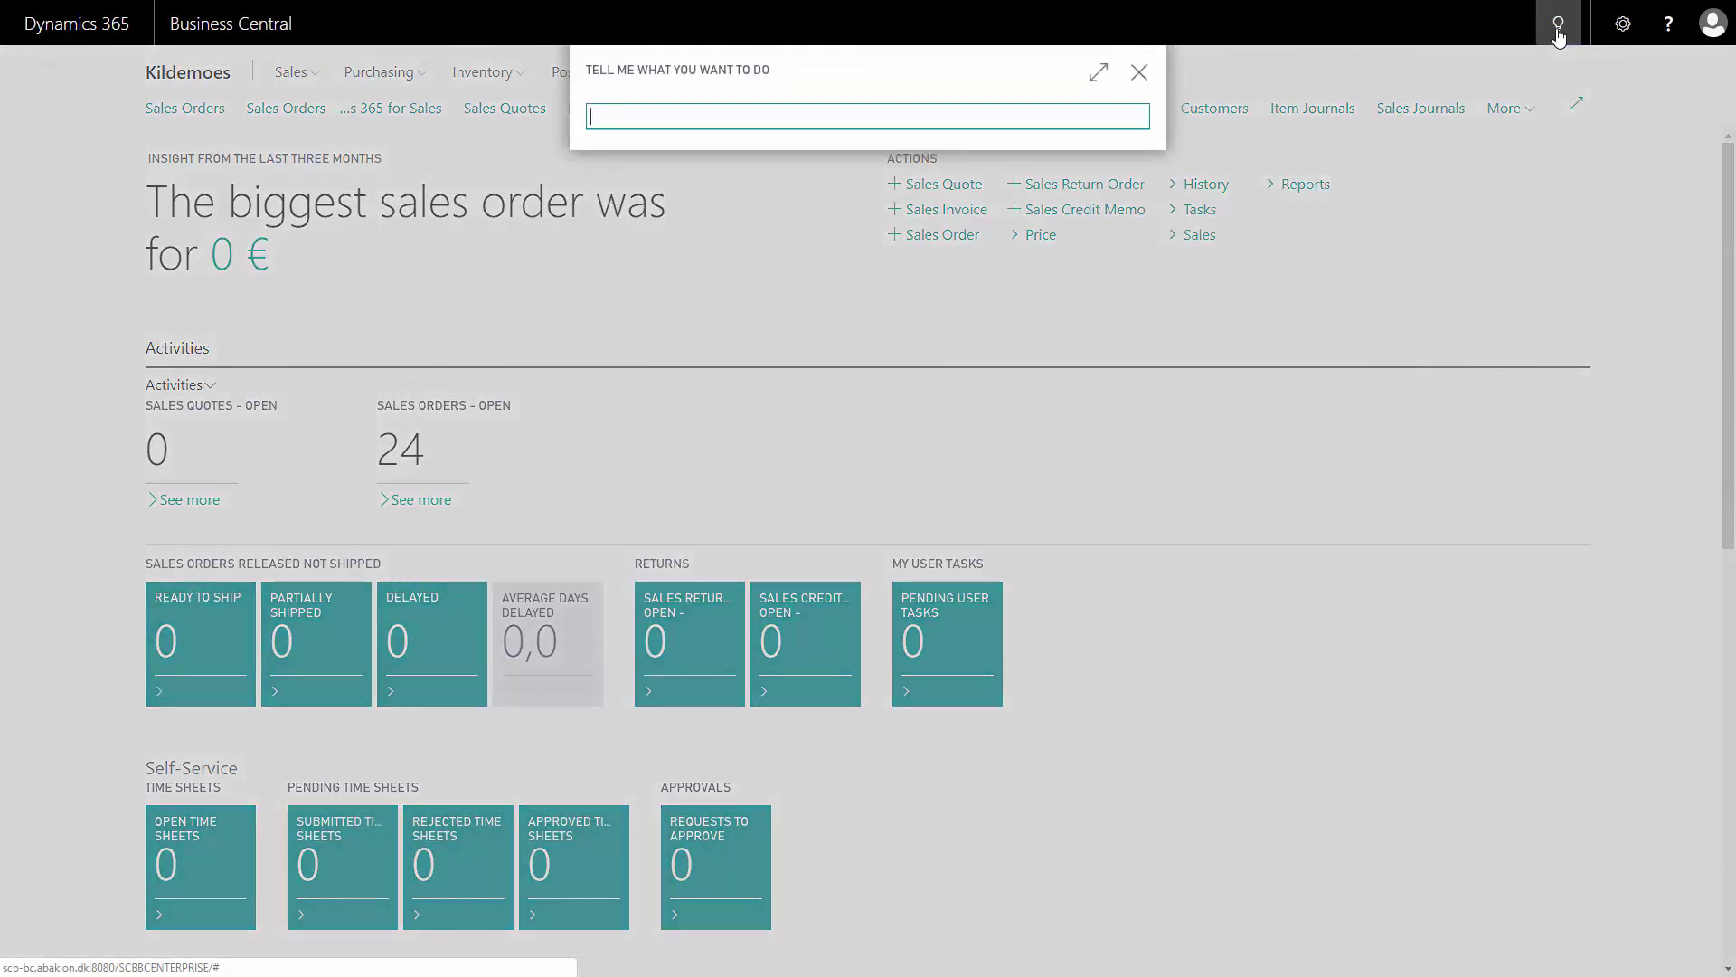
pyautogui.write('purch jo')
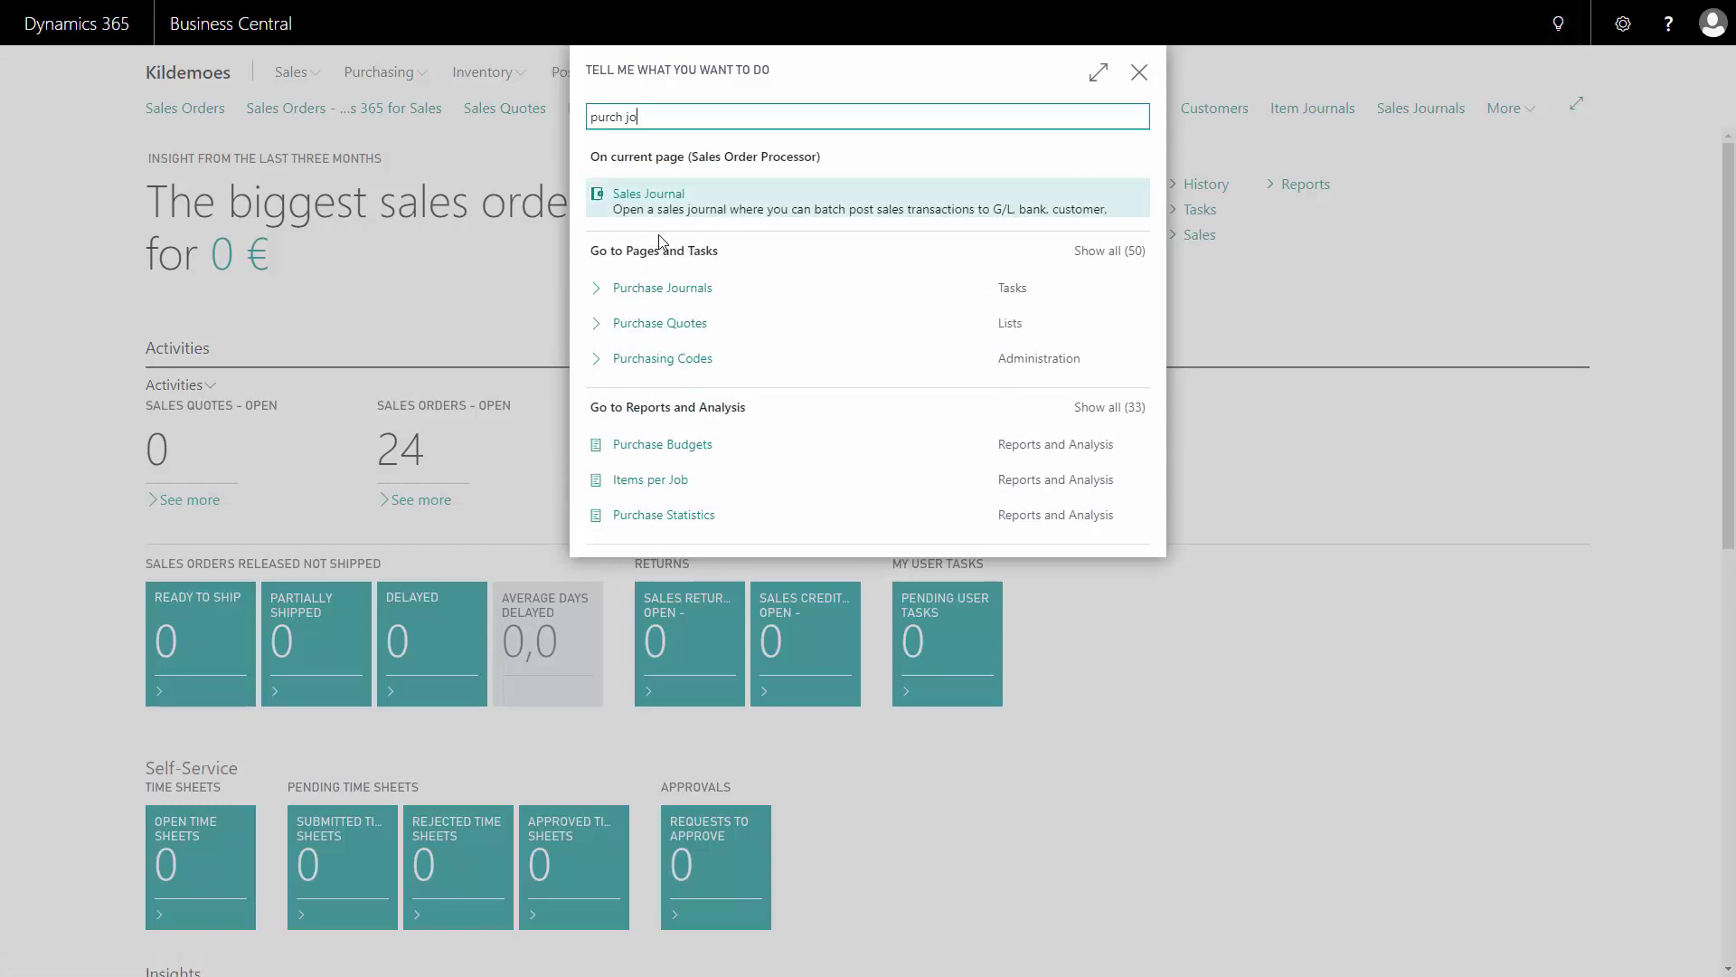
pyautogui.click(668, 291)
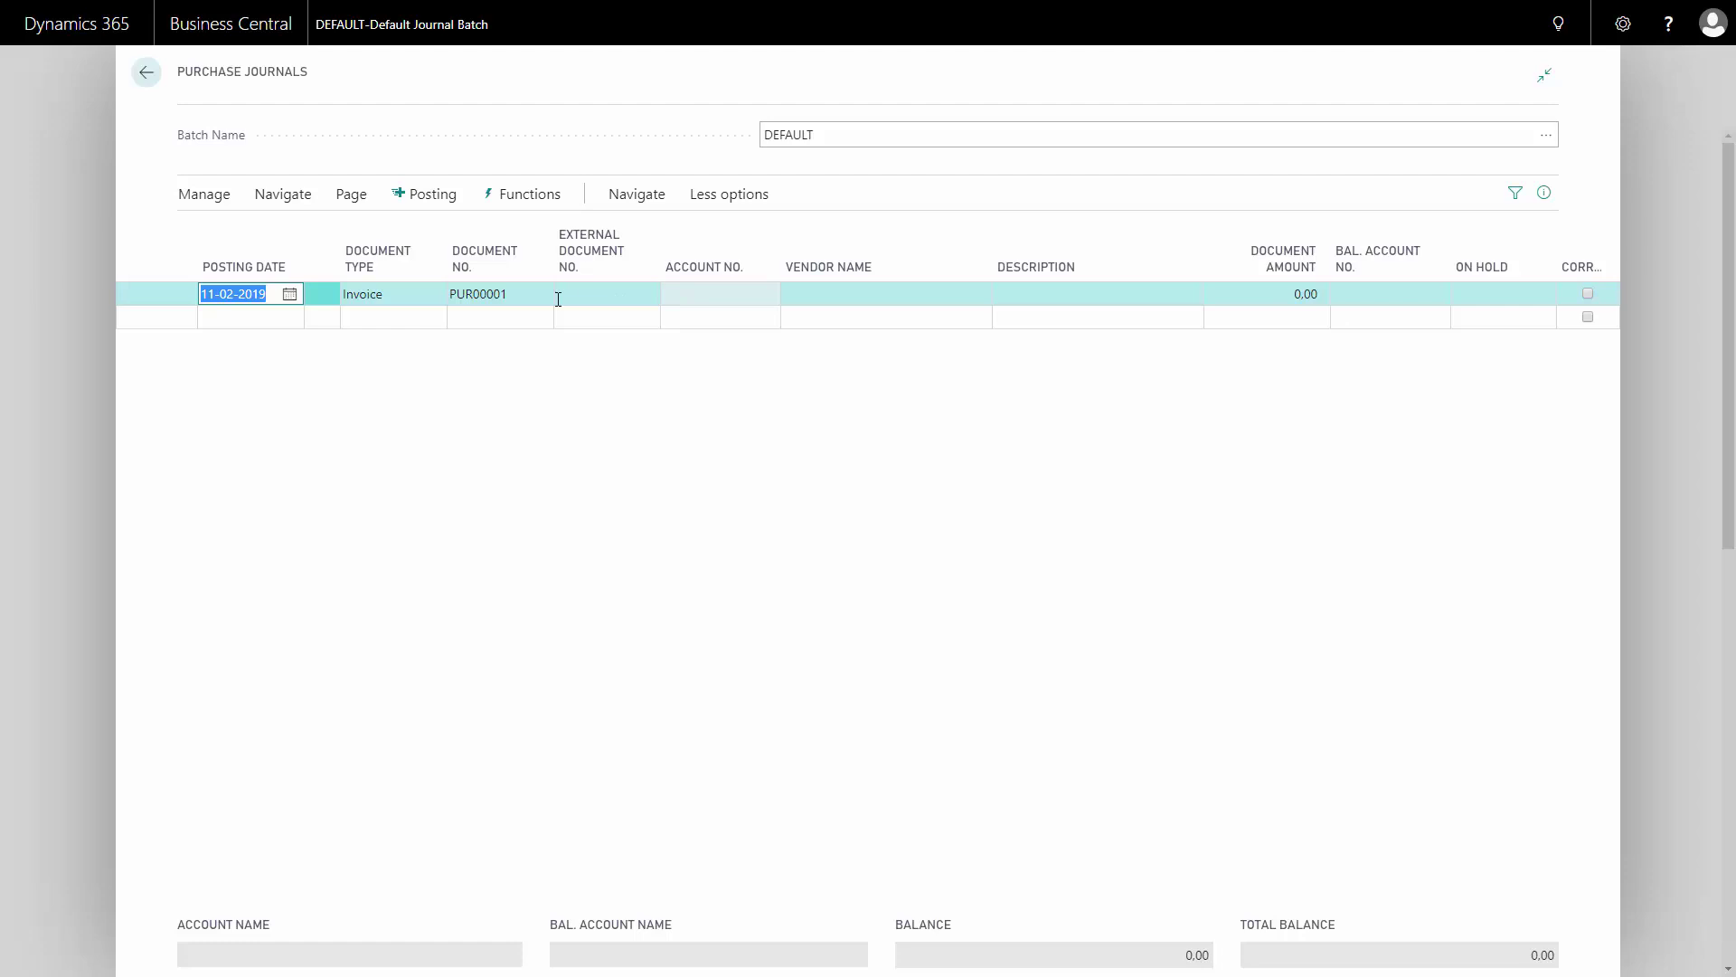
# Start the first Invoice line with external document number 12345 and vendor 69000
pyautogui.click(395, 298)
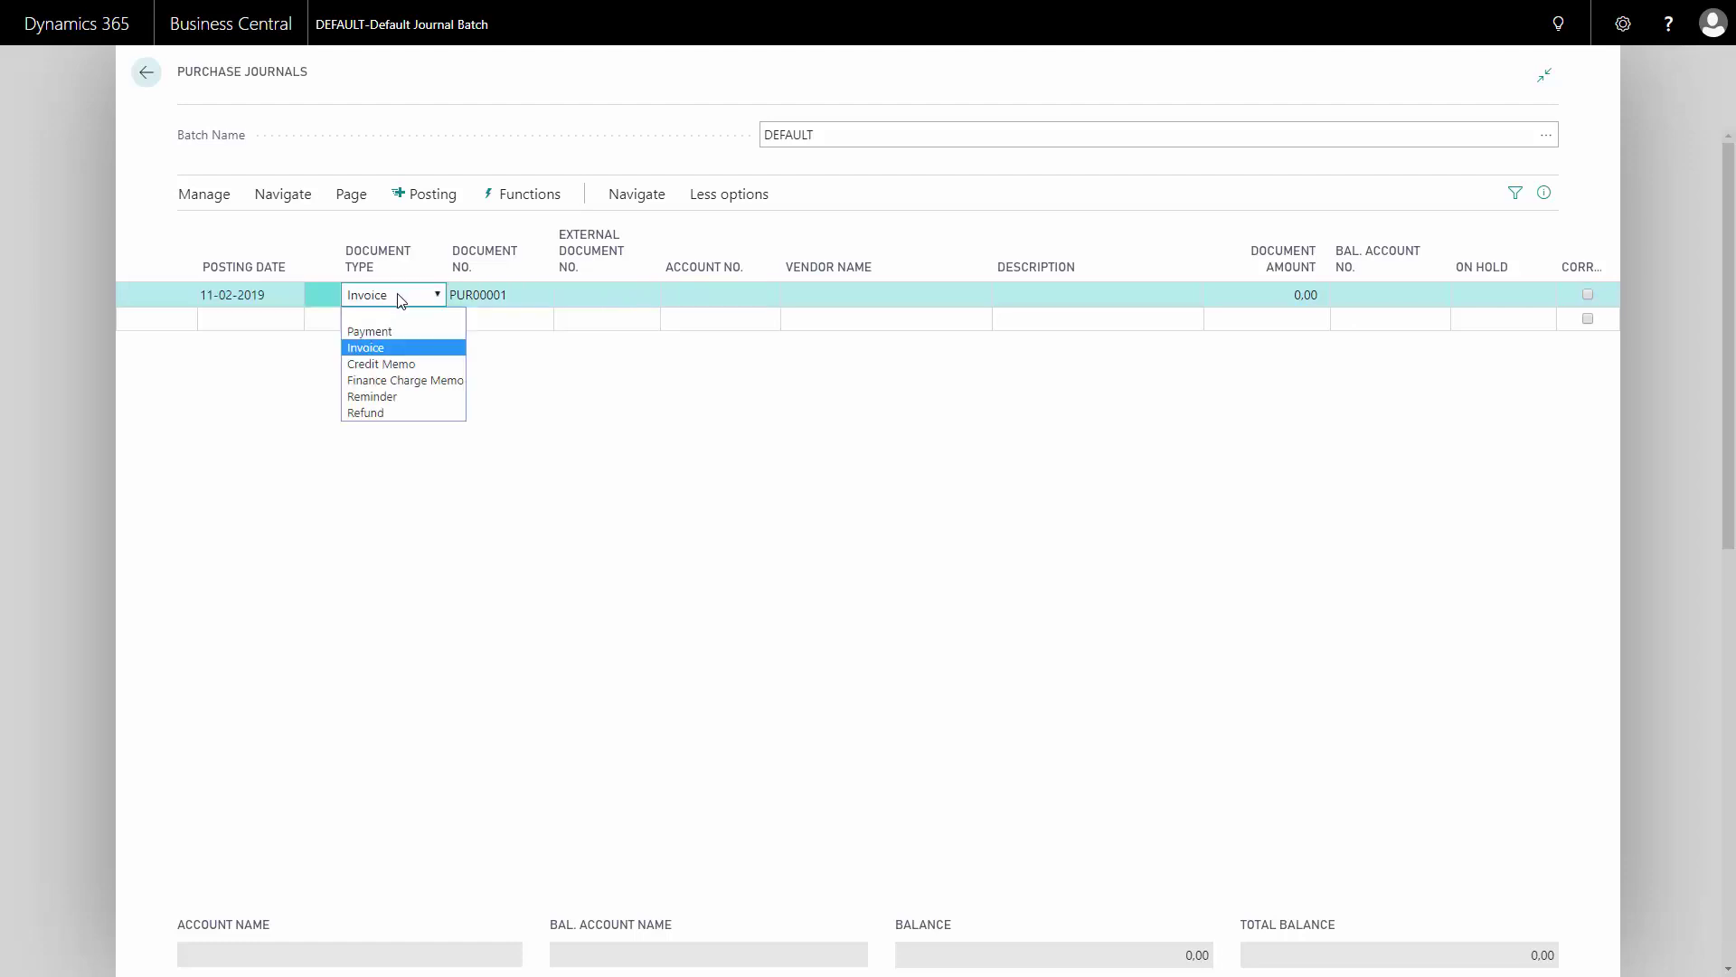
pyautogui.click(395, 352)
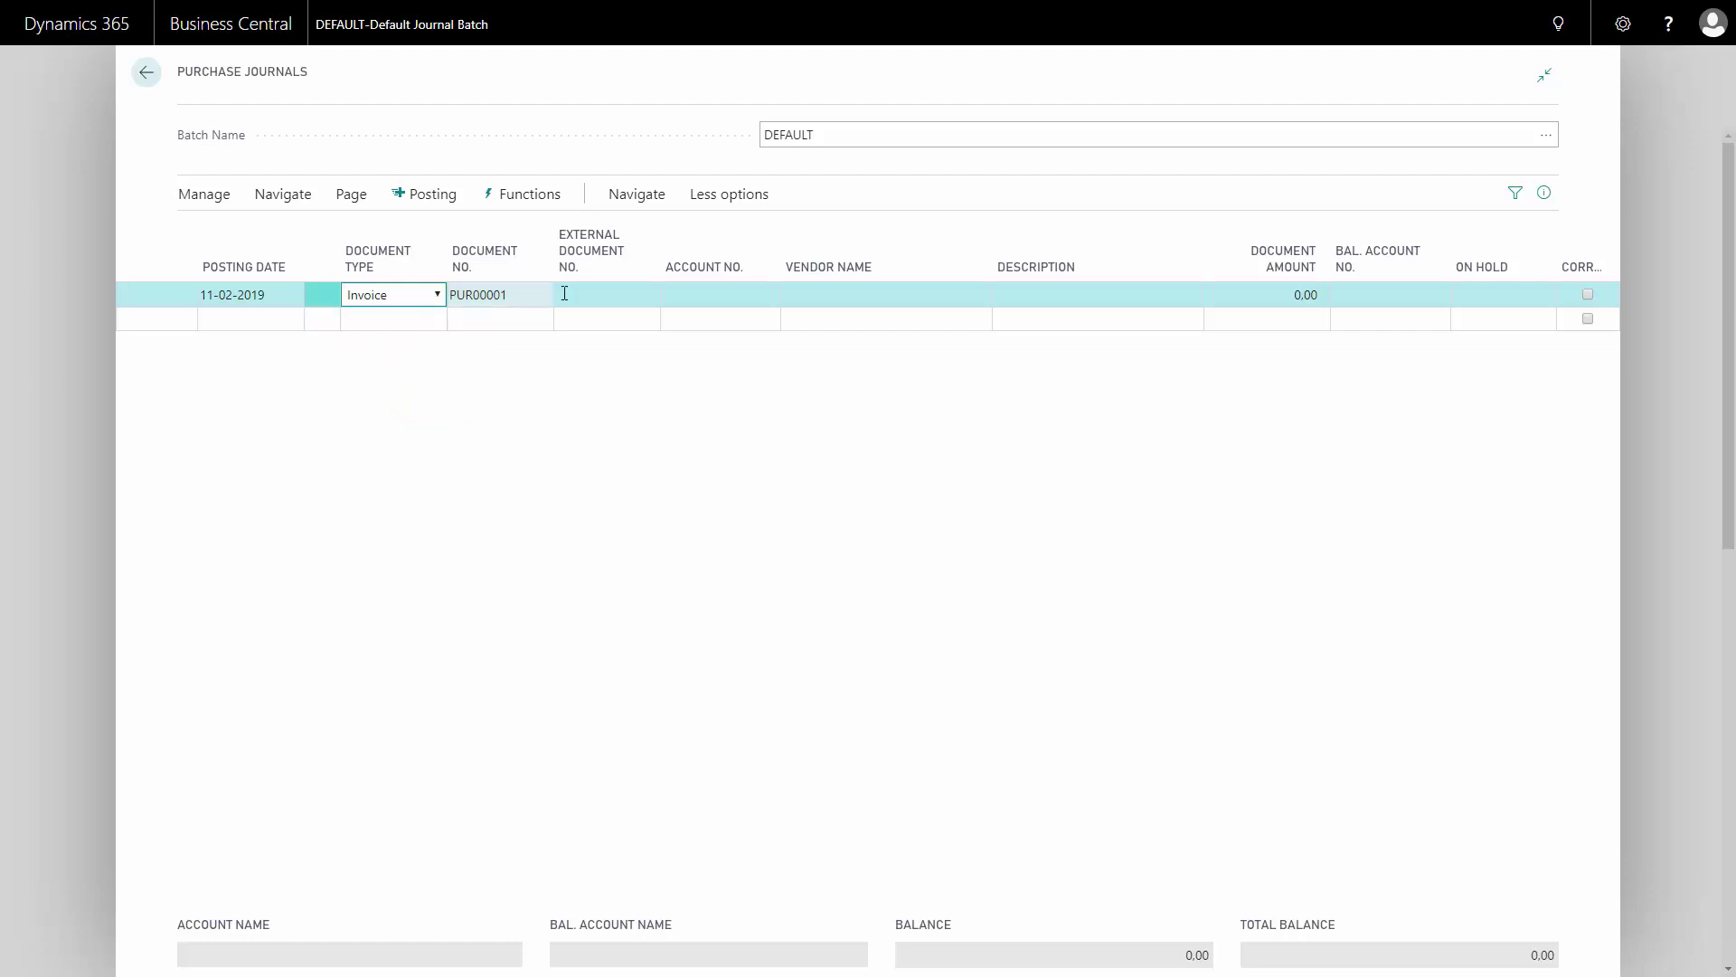
pyautogui.click(595, 294)
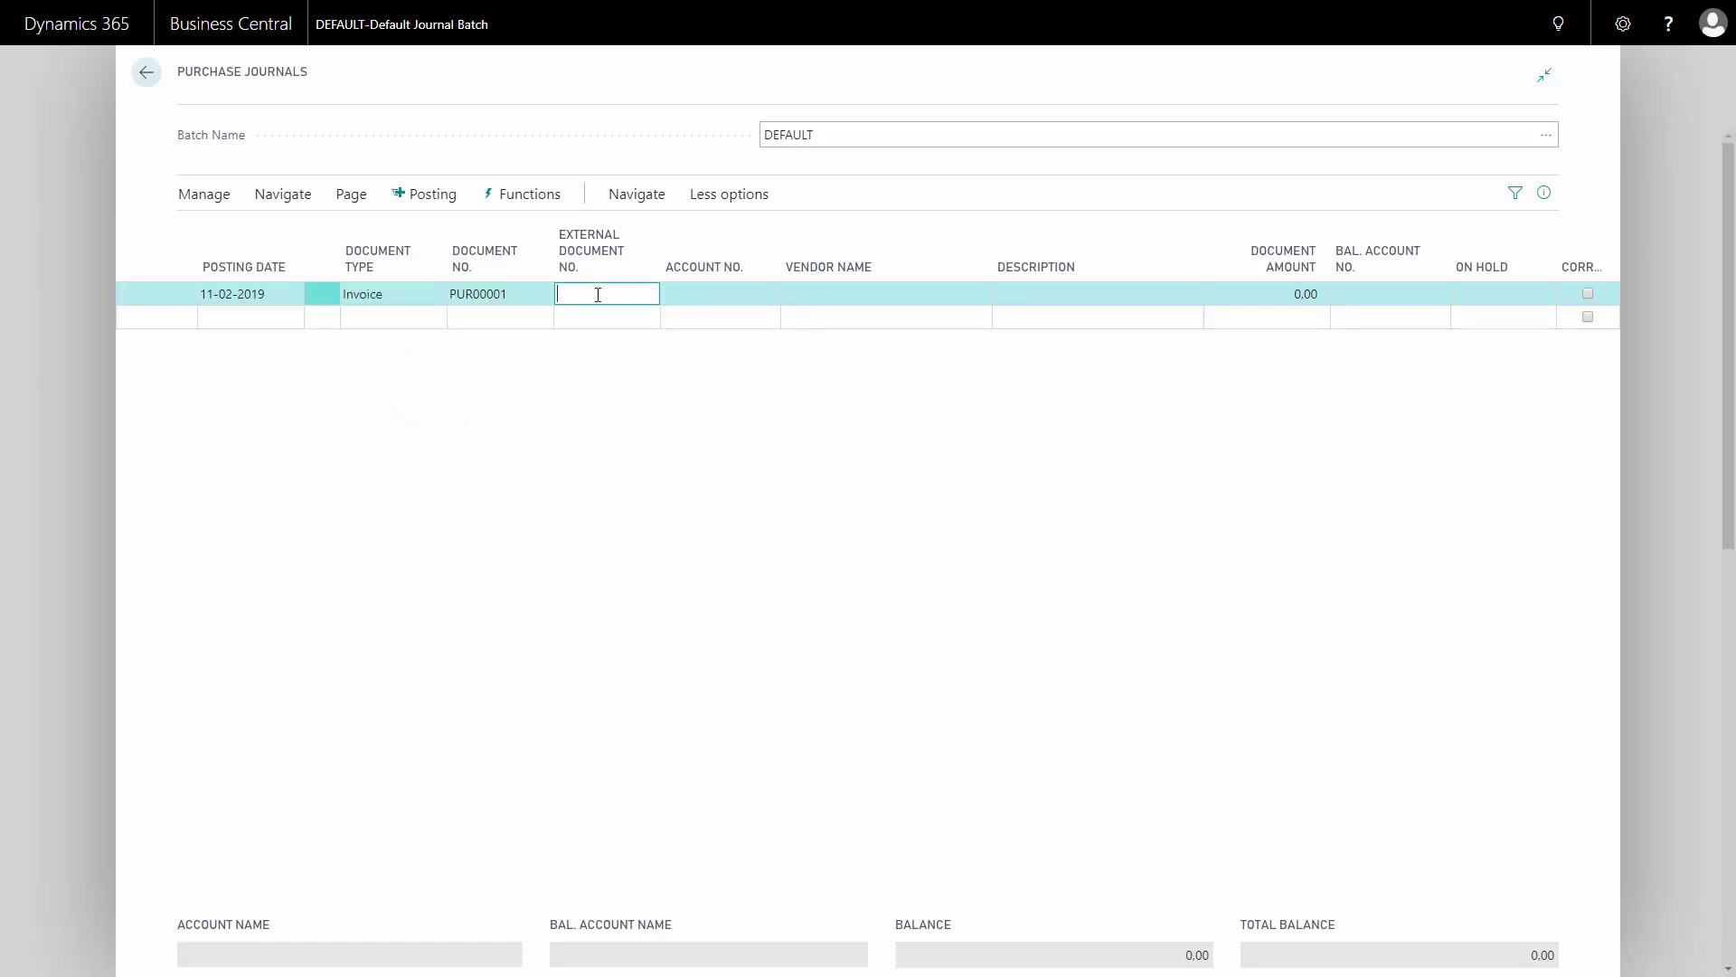
pyautogui.write('12345')
pyautogui.press('Tab')
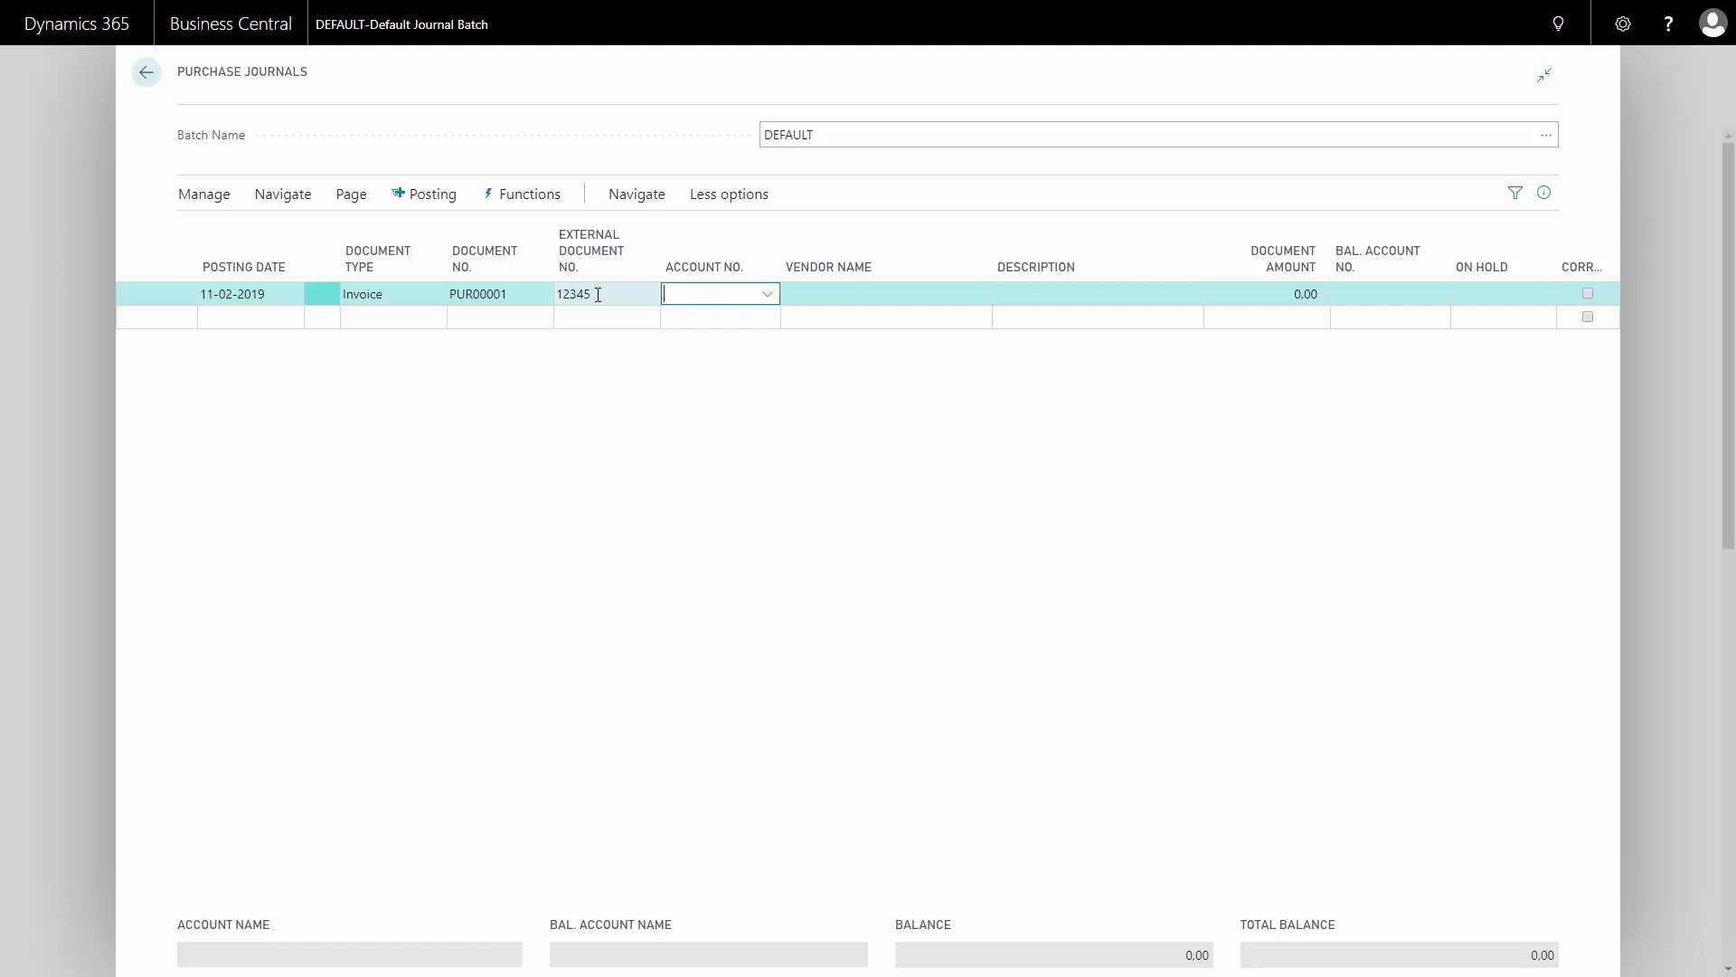
pyautogui.write('69000')
pyautogui.press('Tab')
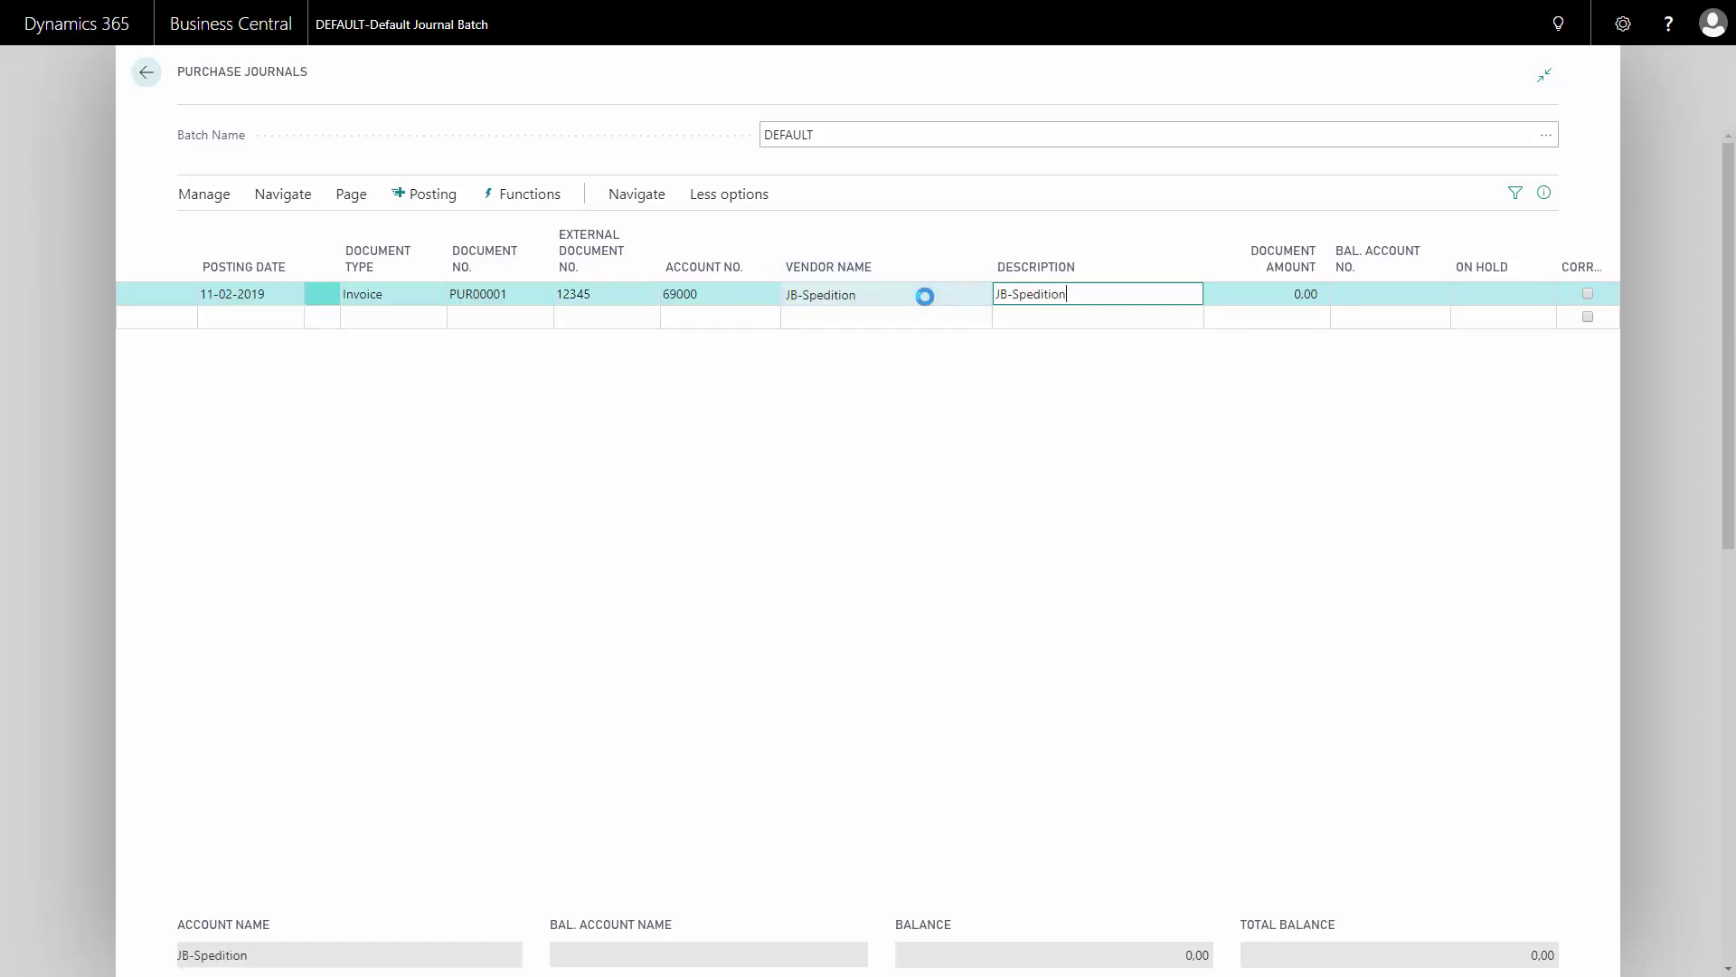
# Replace the line's description with 'Freight' and enter amount 100.00
pyautogui.moveTo(1085, 292); pyautogui.dragTo(983, 298)
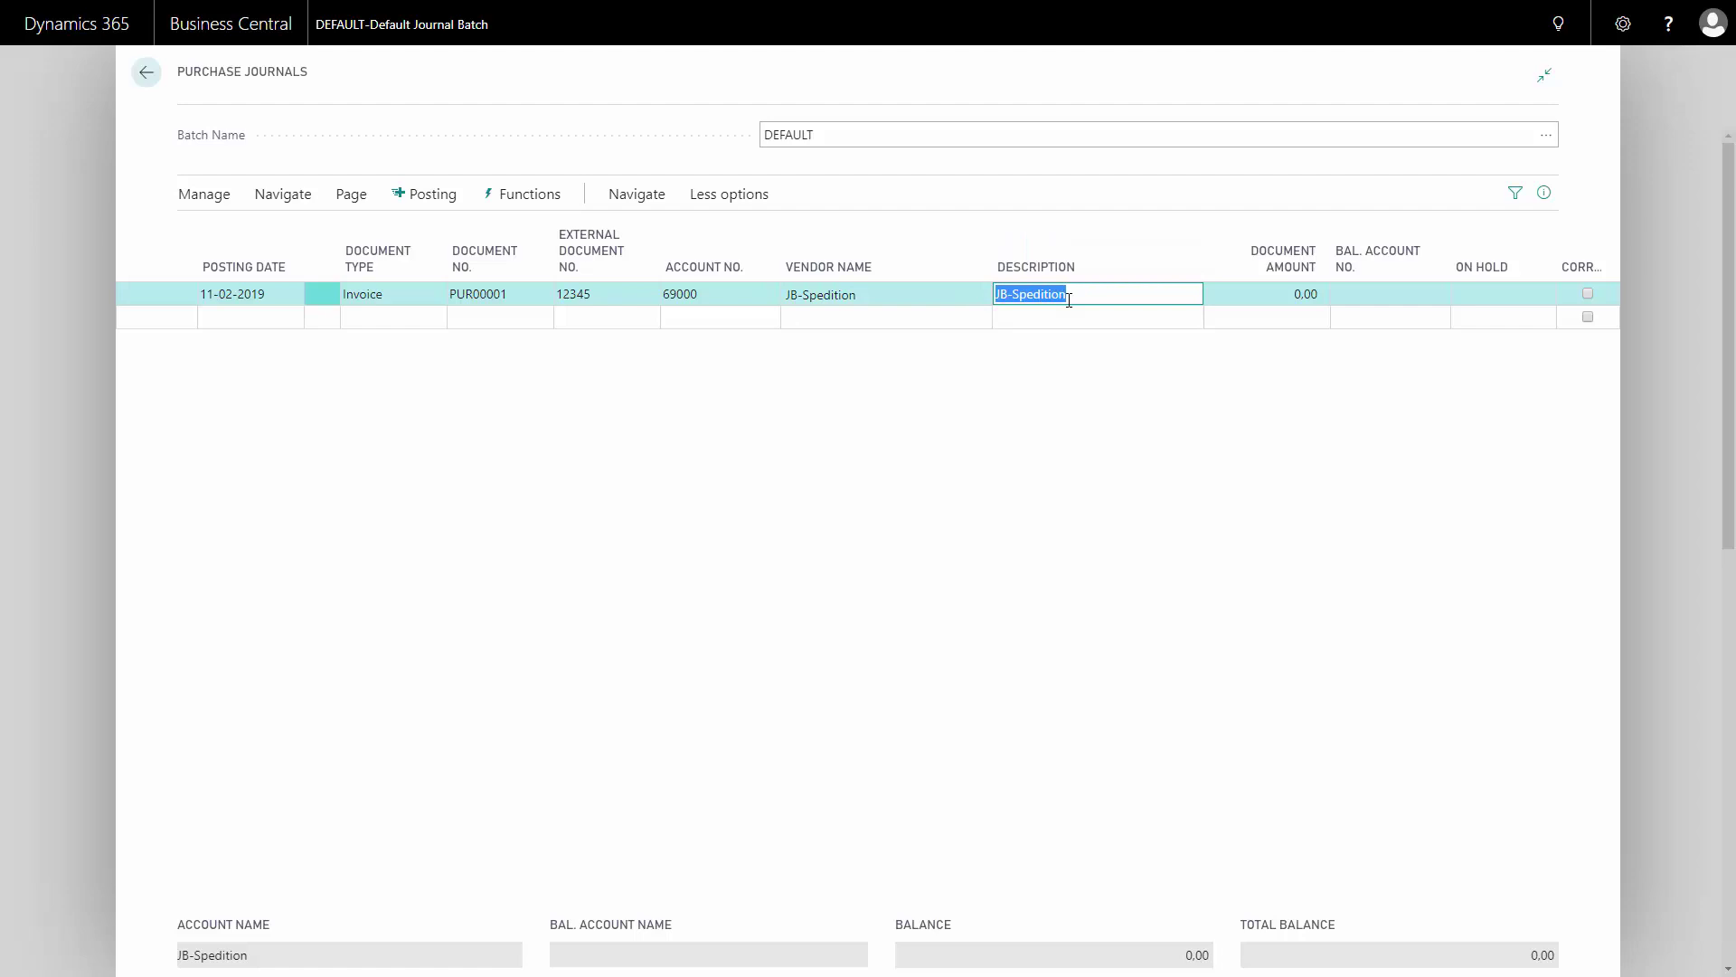
pyautogui.write('Fre')
pyautogui.press('BackSpace')
pyautogui.press('BackSpace')
pyautogui.press('BackSpace')
pyautogui.write('Freight')
pyautogui.press('Tab')
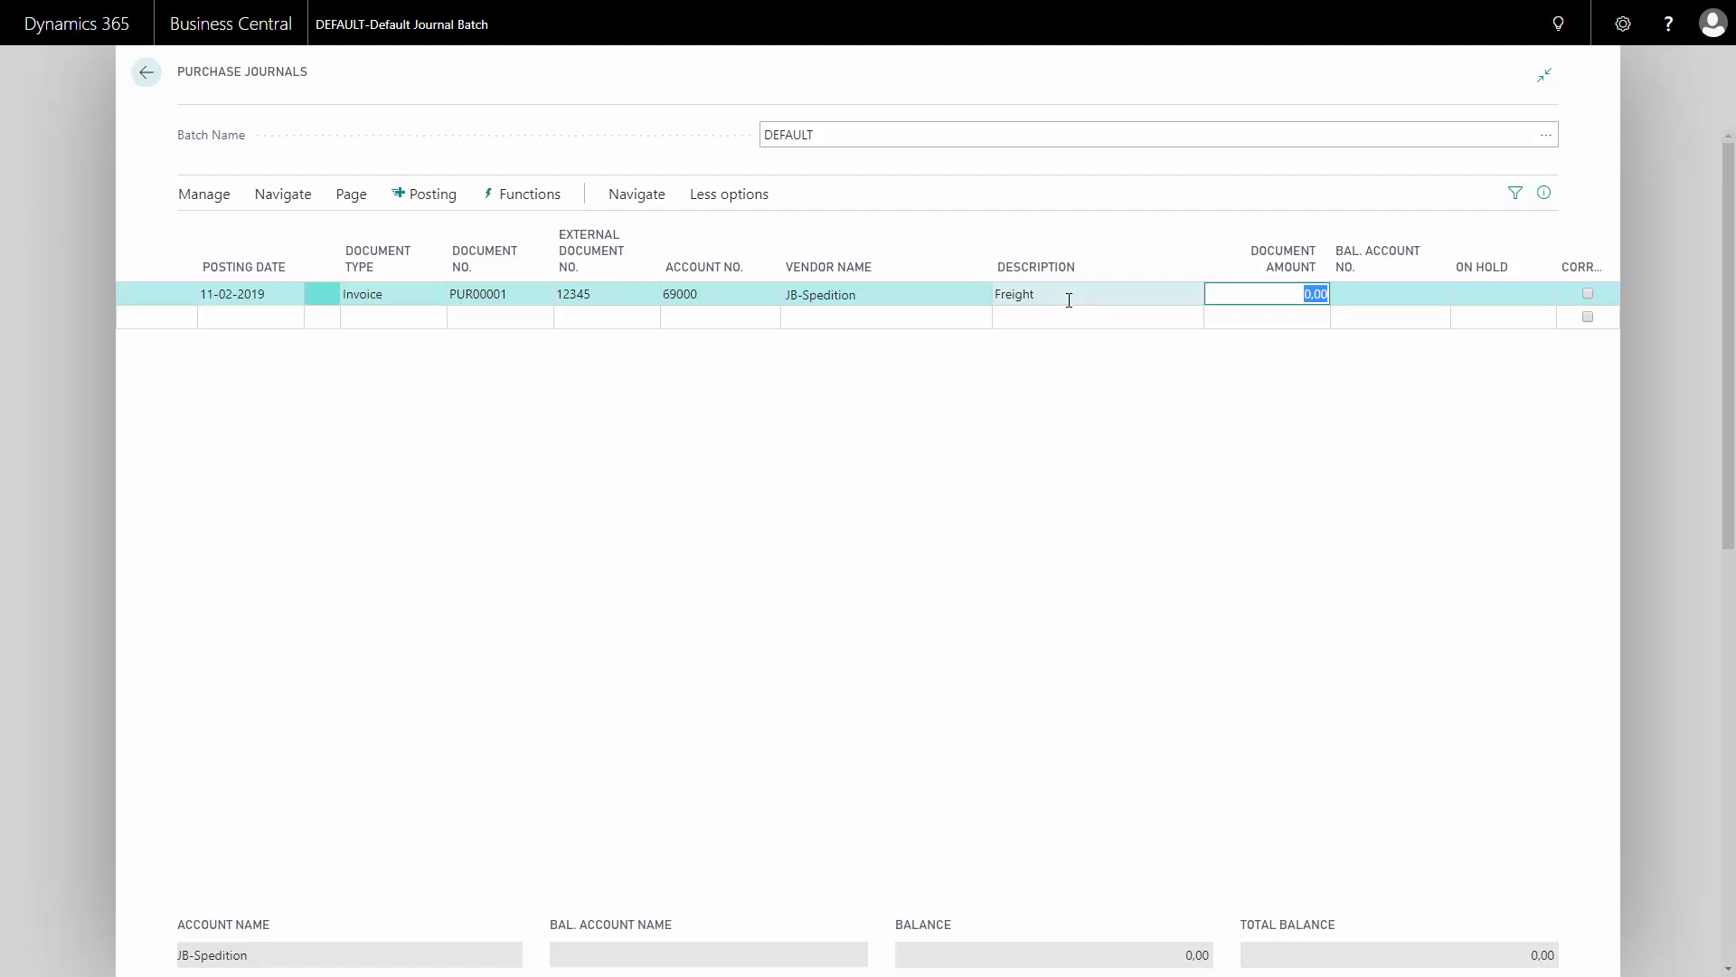
pyautogui.write('100')
pyautogui.press('Tab')
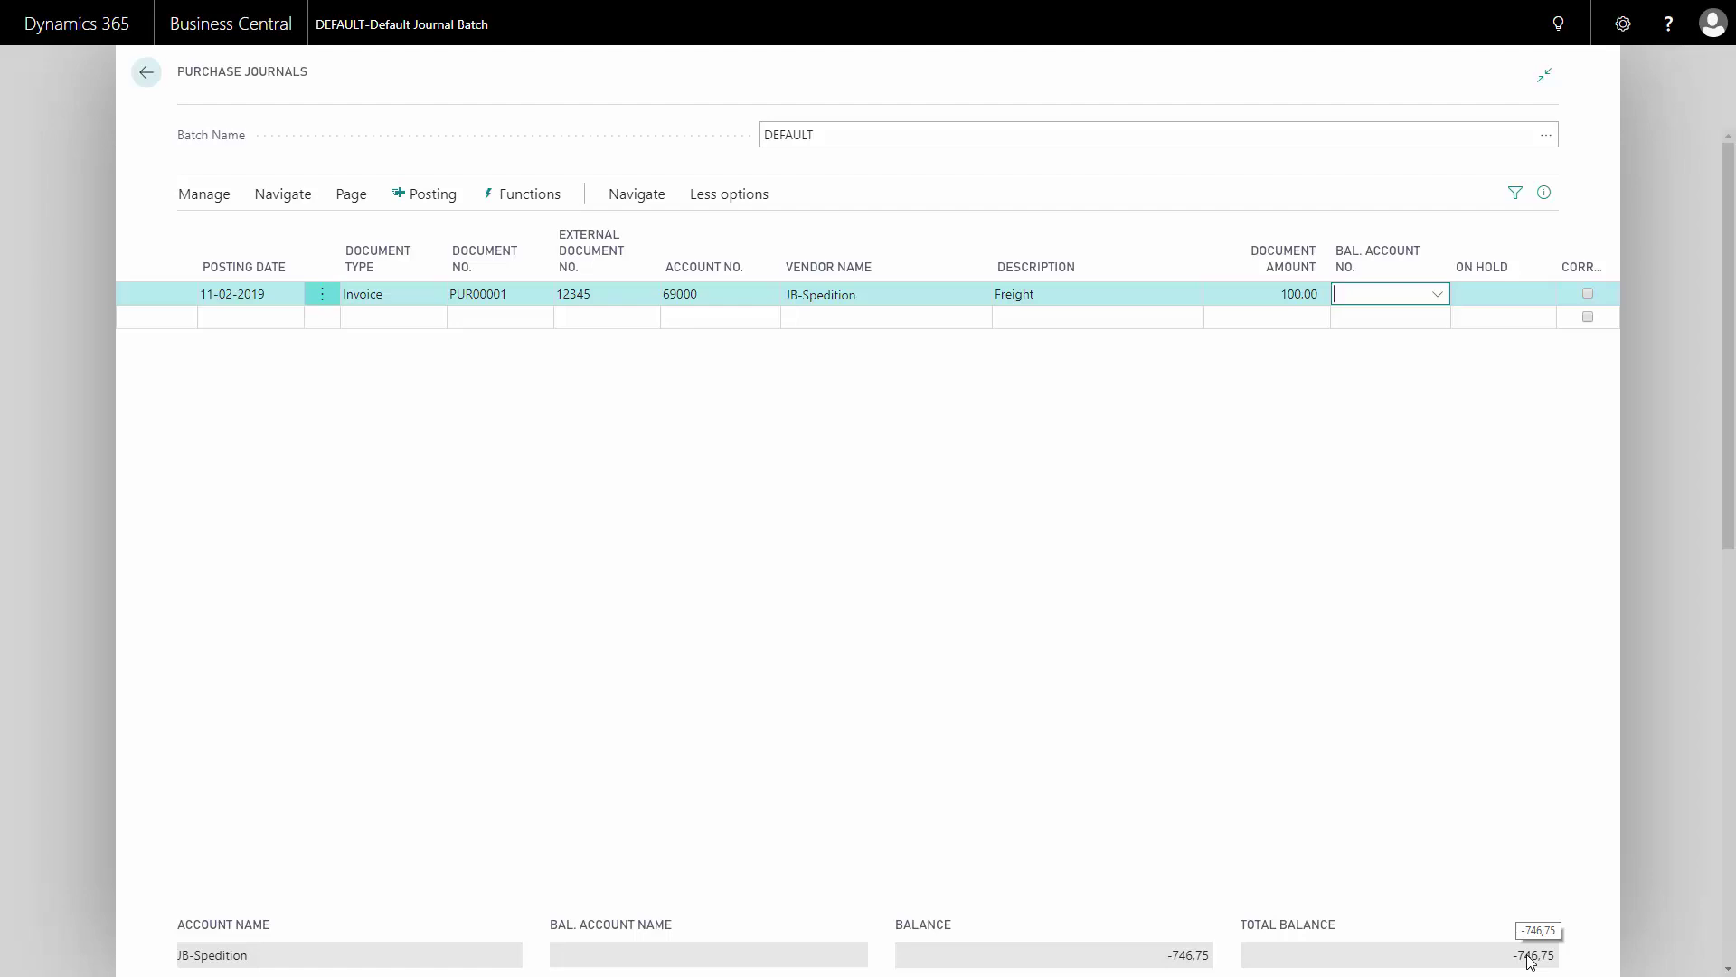
# Set balancing account 21420 Purchase - EU on the Freight line and start line PUR00002
pyautogui.click(1377, 296)
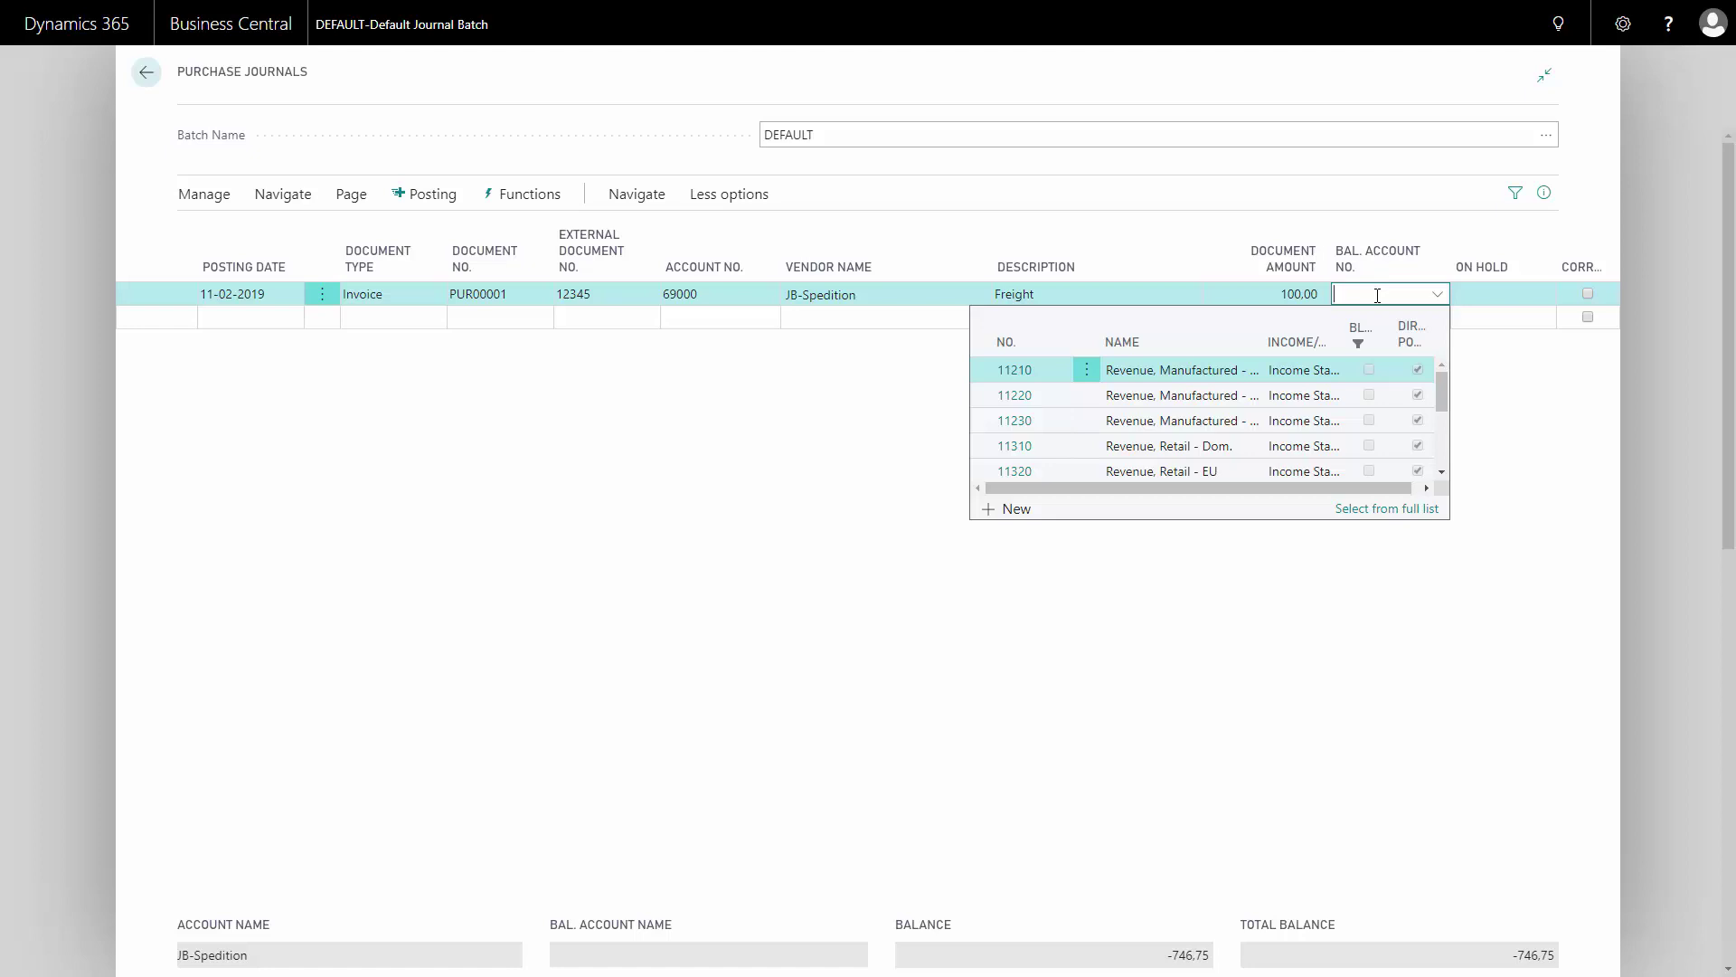
pyautogui.write('2142')
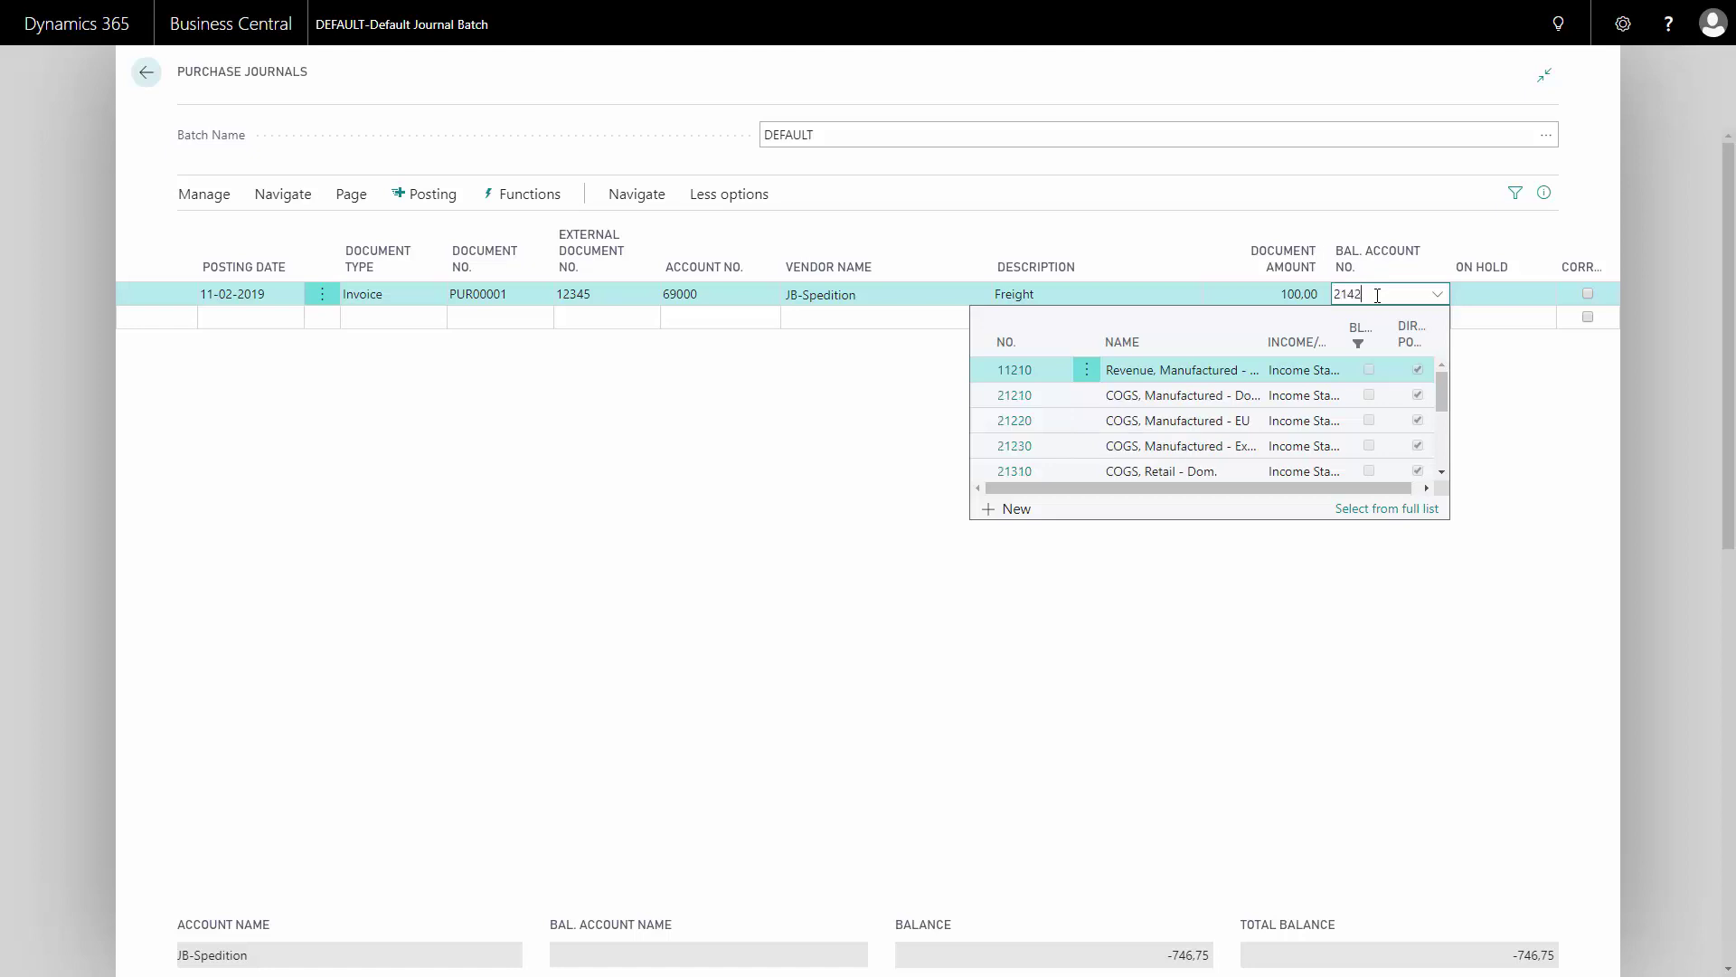
pyautogui.write('0')
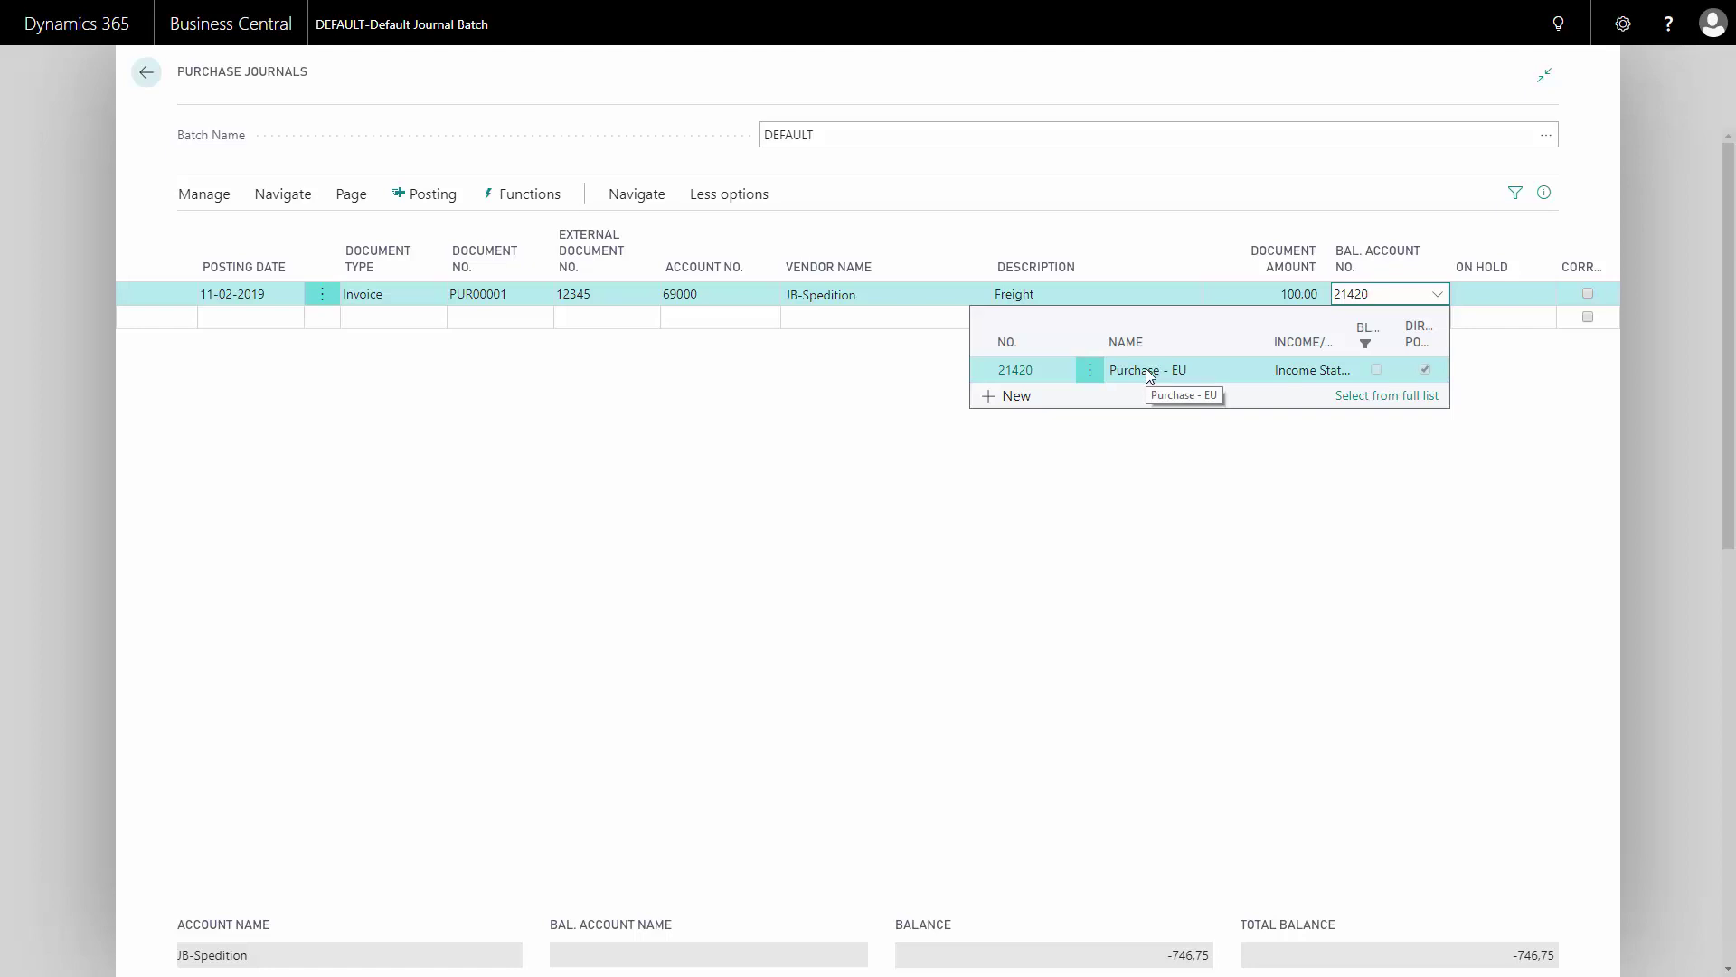
pyautogui.click(1146, 368)
pyautogui.click(1157, 318)
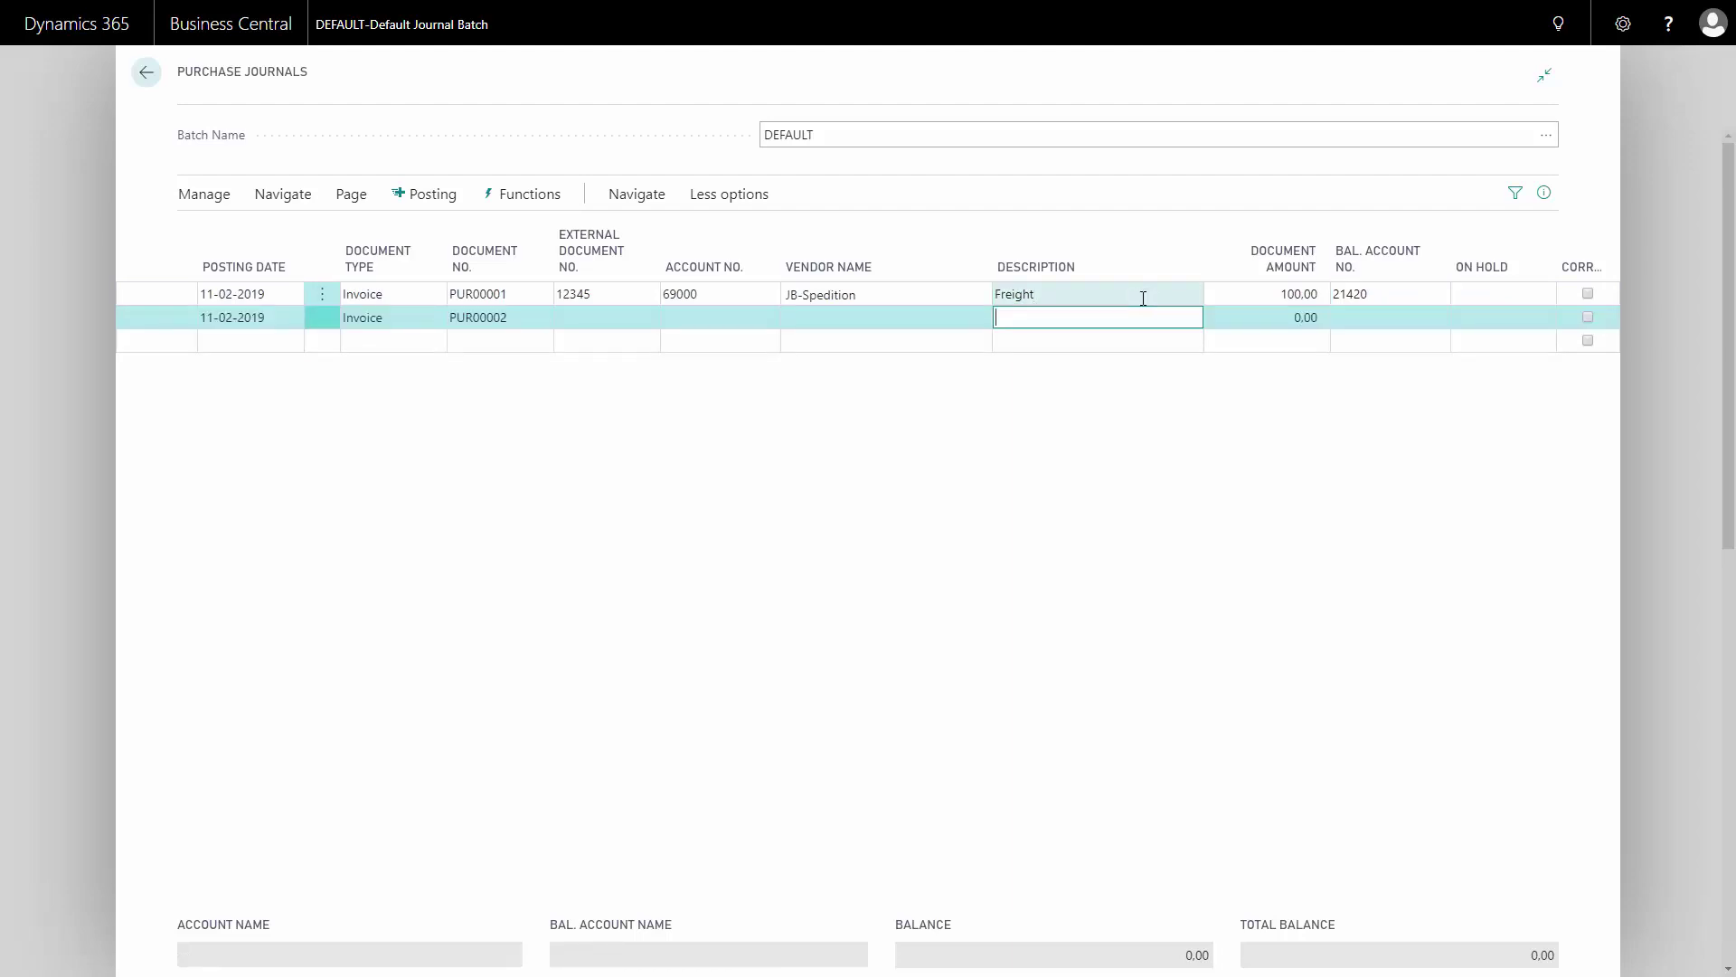
# Fill line PUR00002: external number 66778, vendor 10000, description Shop refill, amount 1.000,00
pyautogui.click(1141, 295)
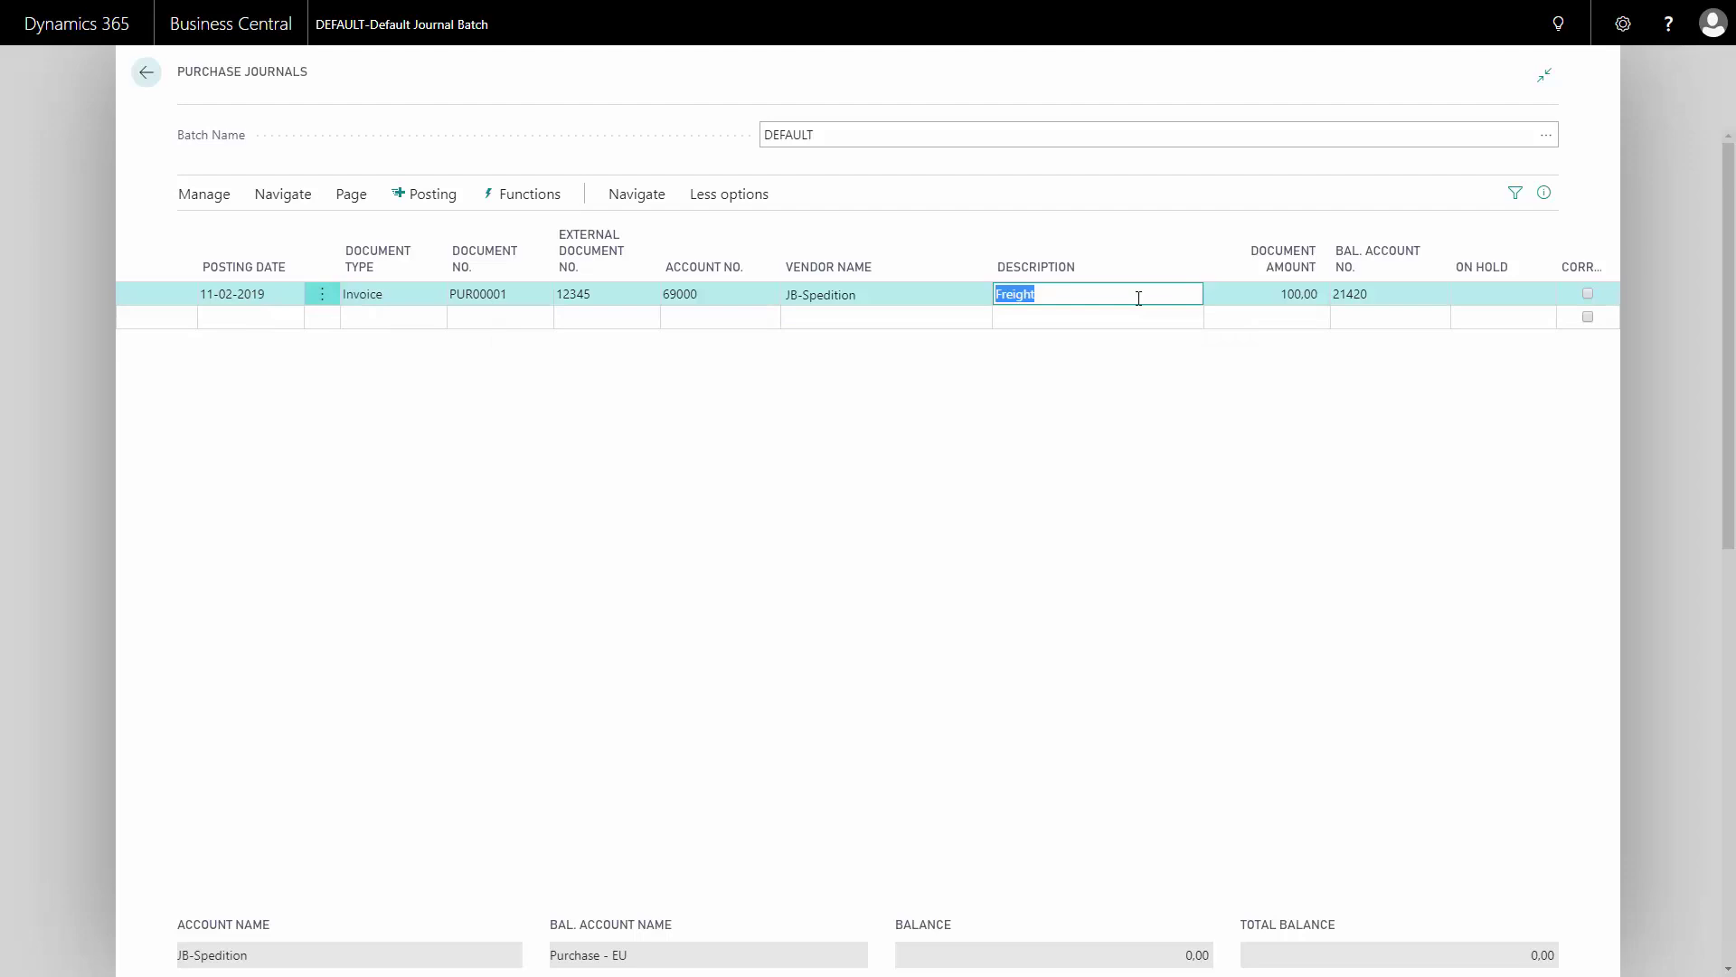
pyautogui.click(253, 318)
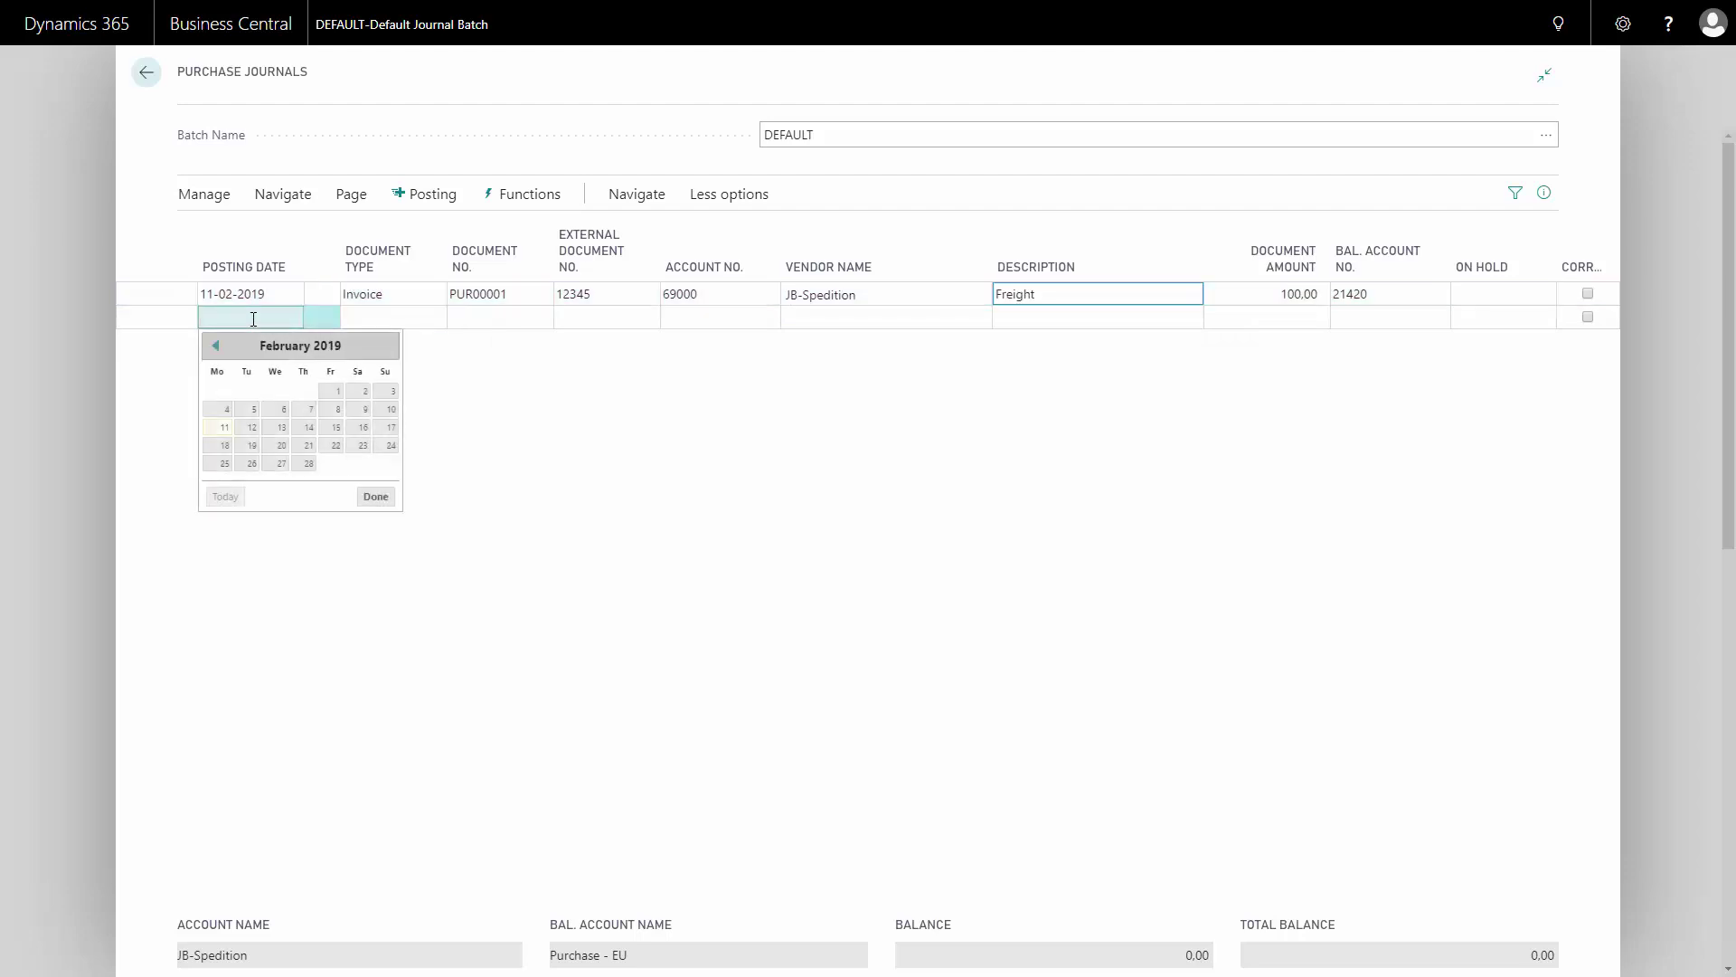
pyautogui.press('Tab')
pyautogui.press('Tab')
pyautogui.press('Tab')
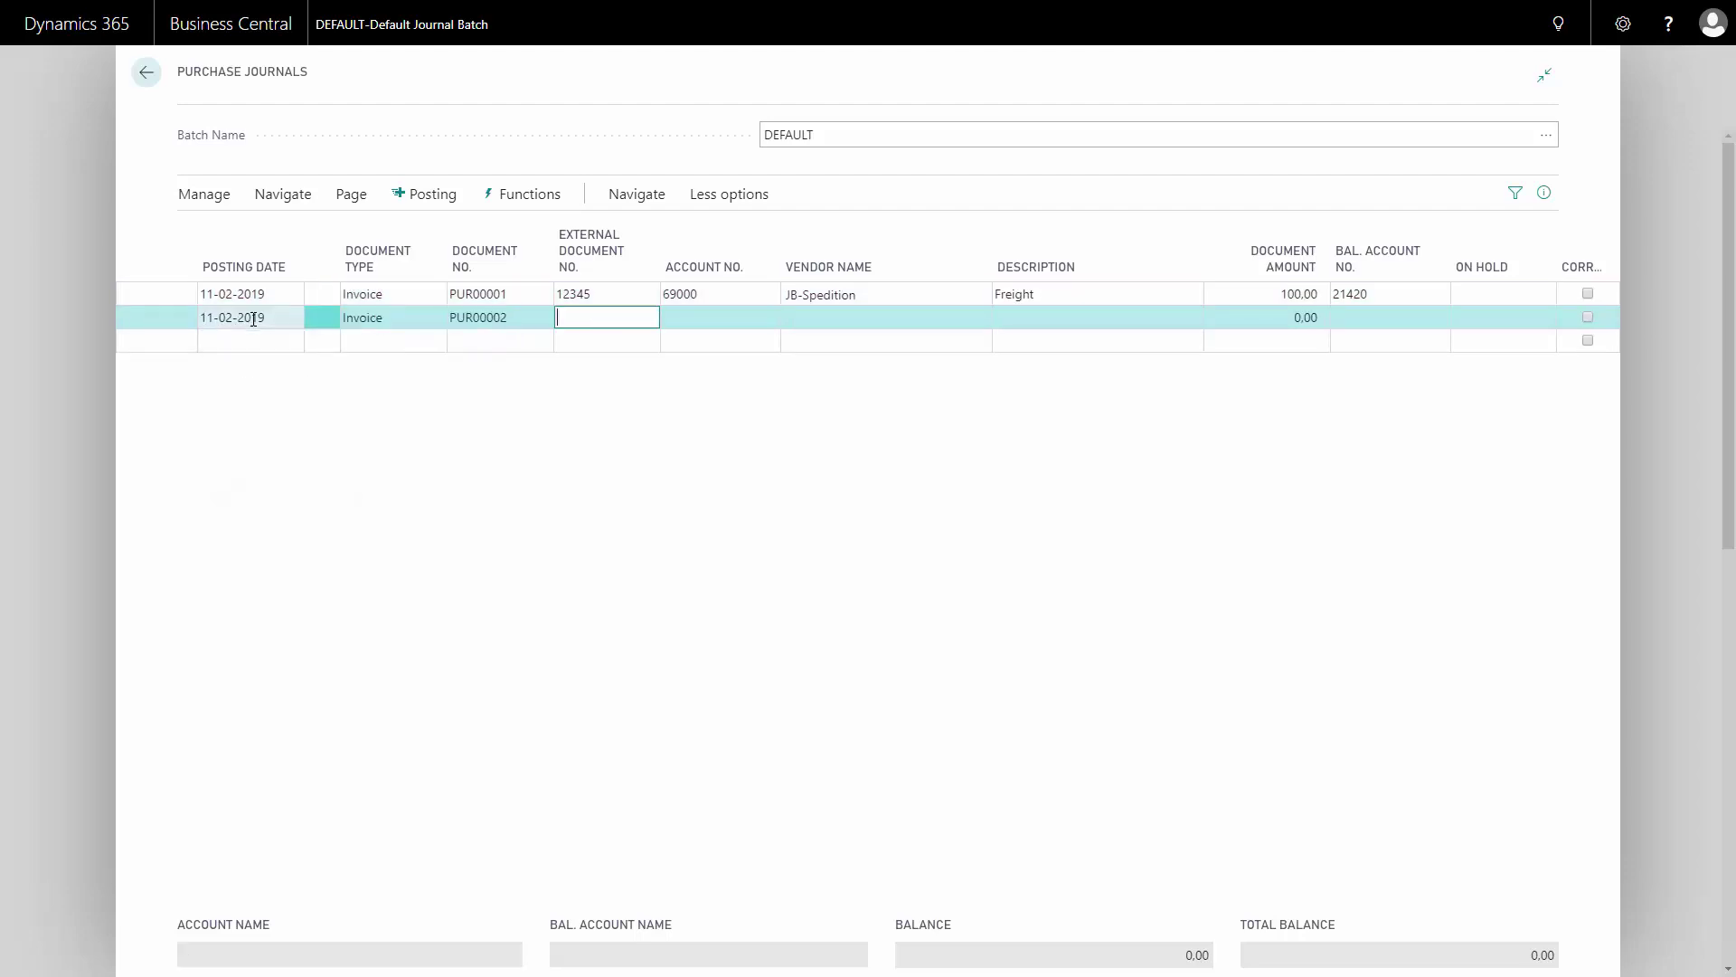
pyautogui.write('66778')
pyautogui.press('Tab')
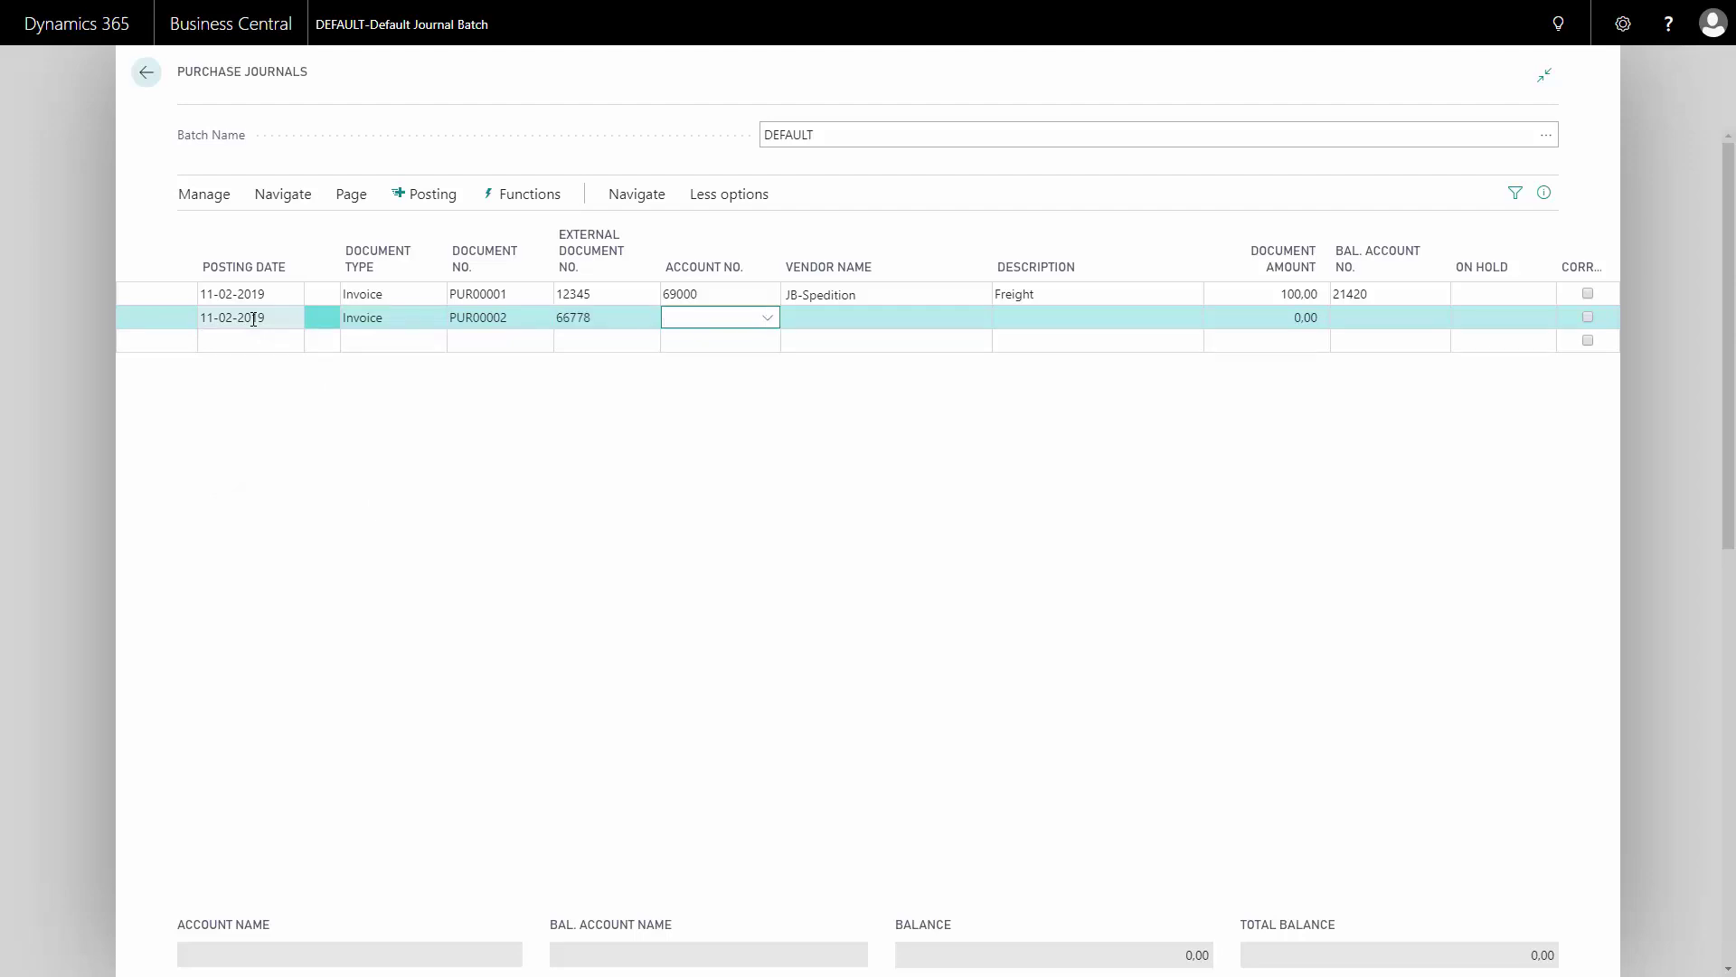
pyautogui.write('10000')
pyautogui.press('Tab')
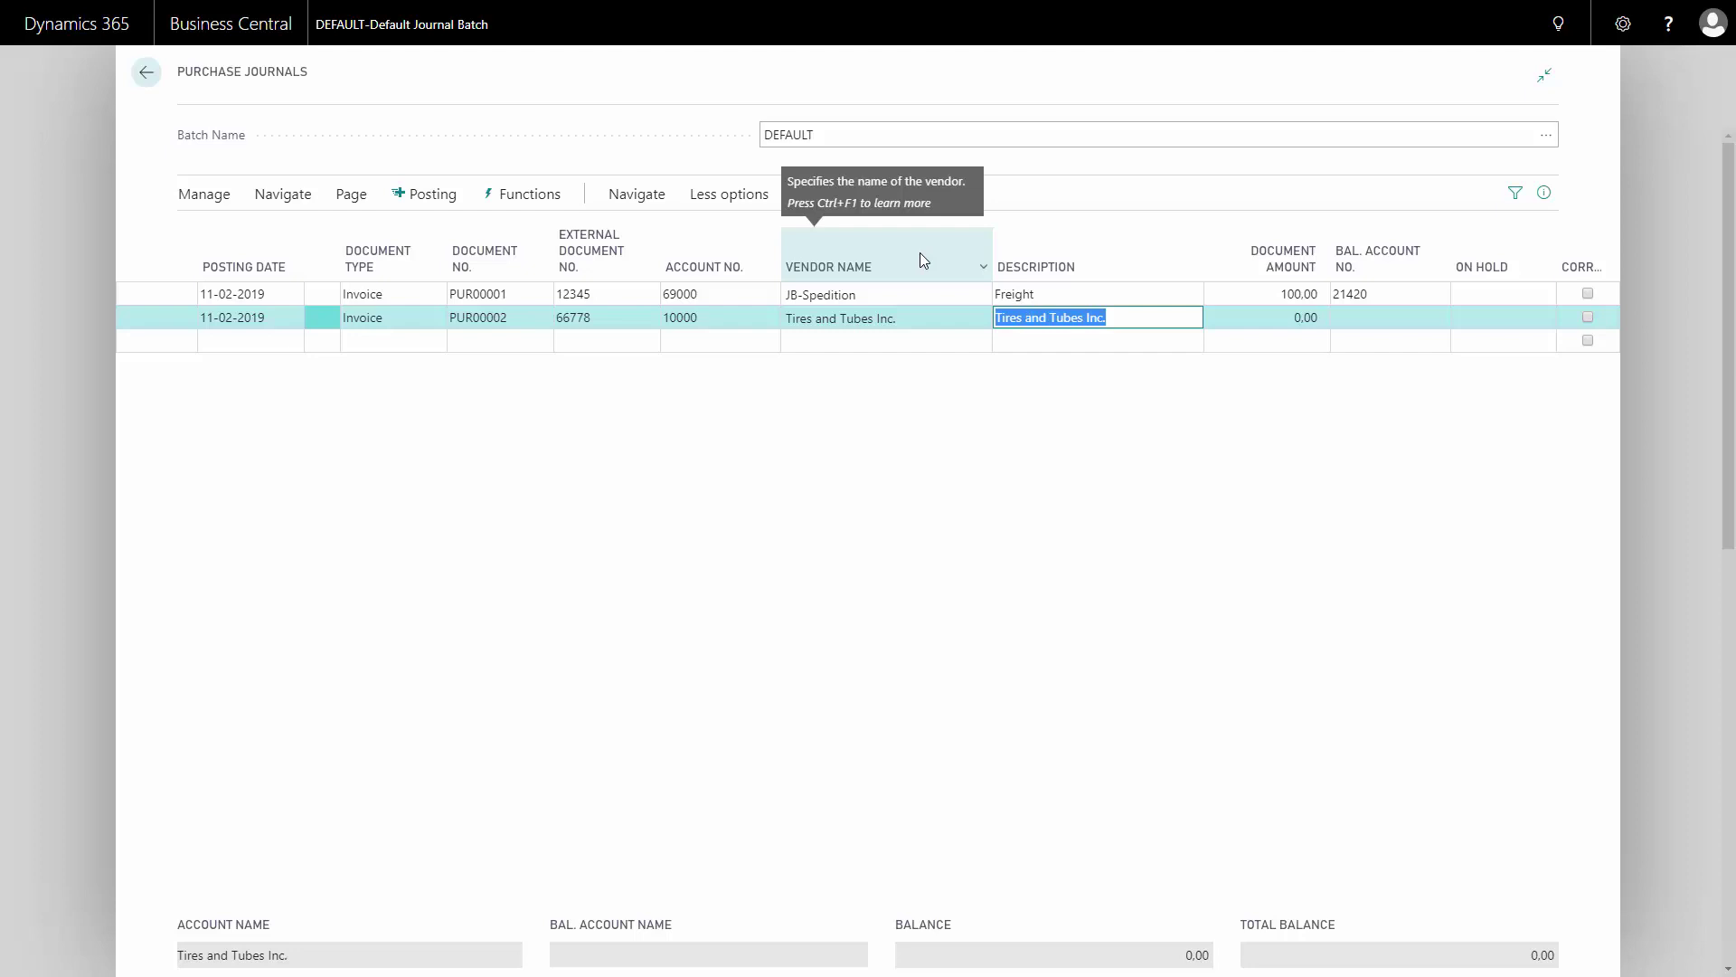
pyautogui.write('Sho')
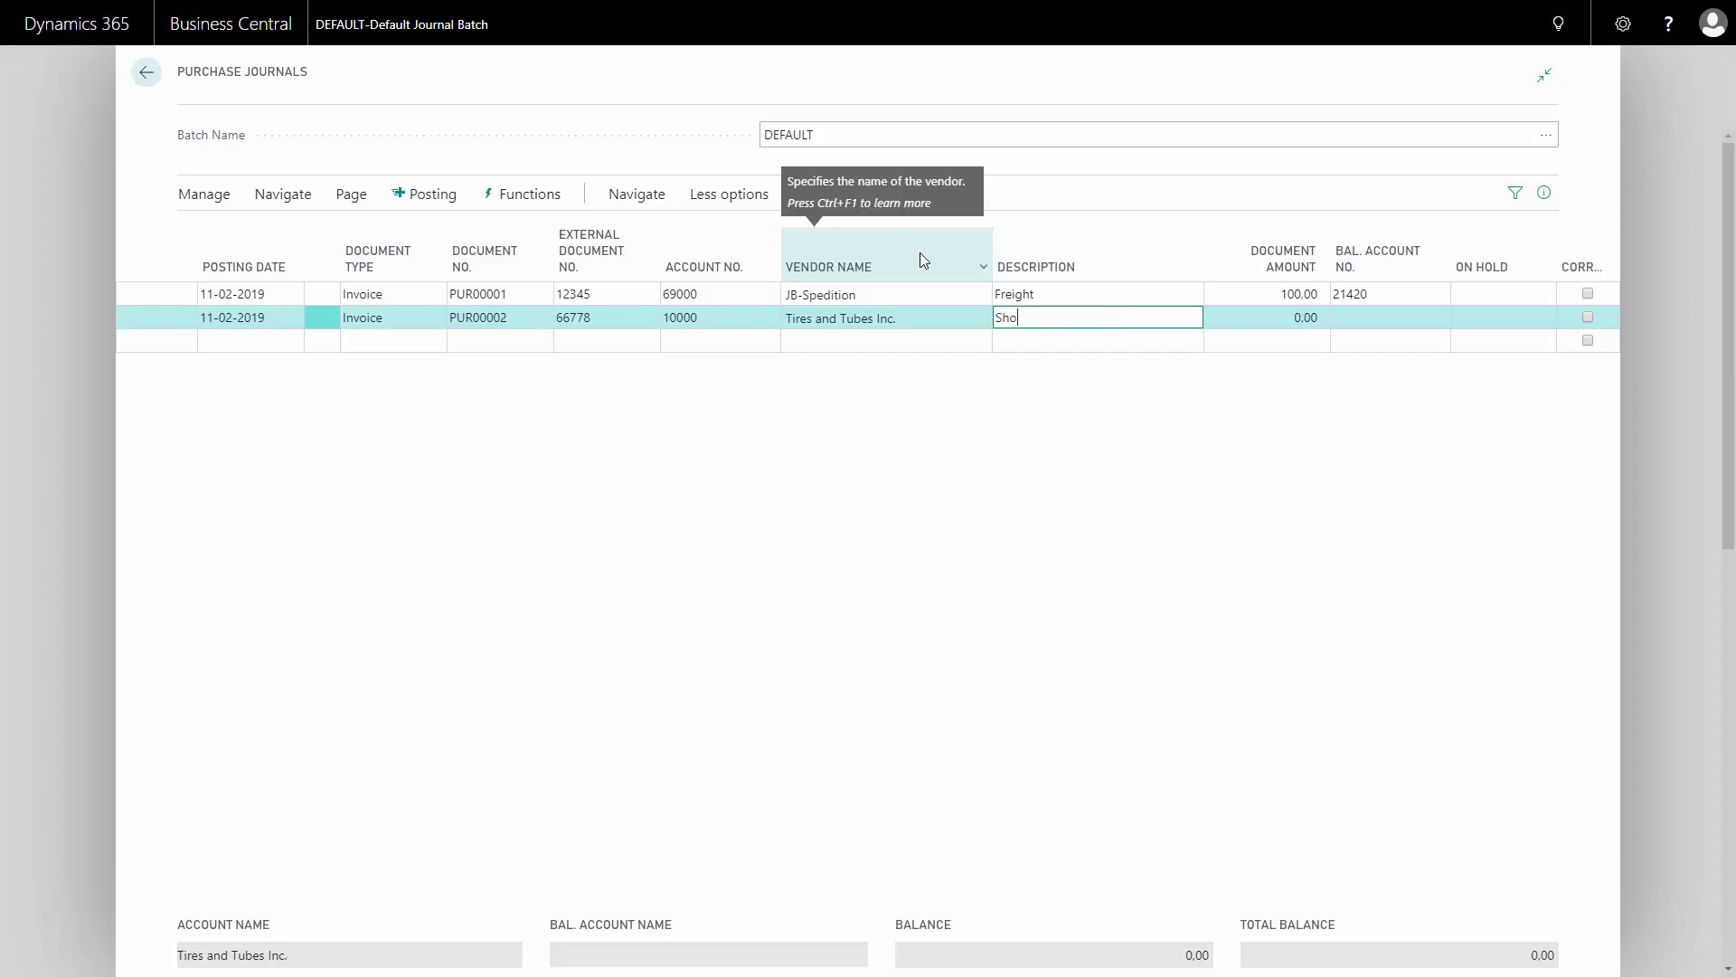
pyautogui.write('p F')
pyautogui.write('ref')
pyautogui.write('ill')
pyautogui.press('Tab')
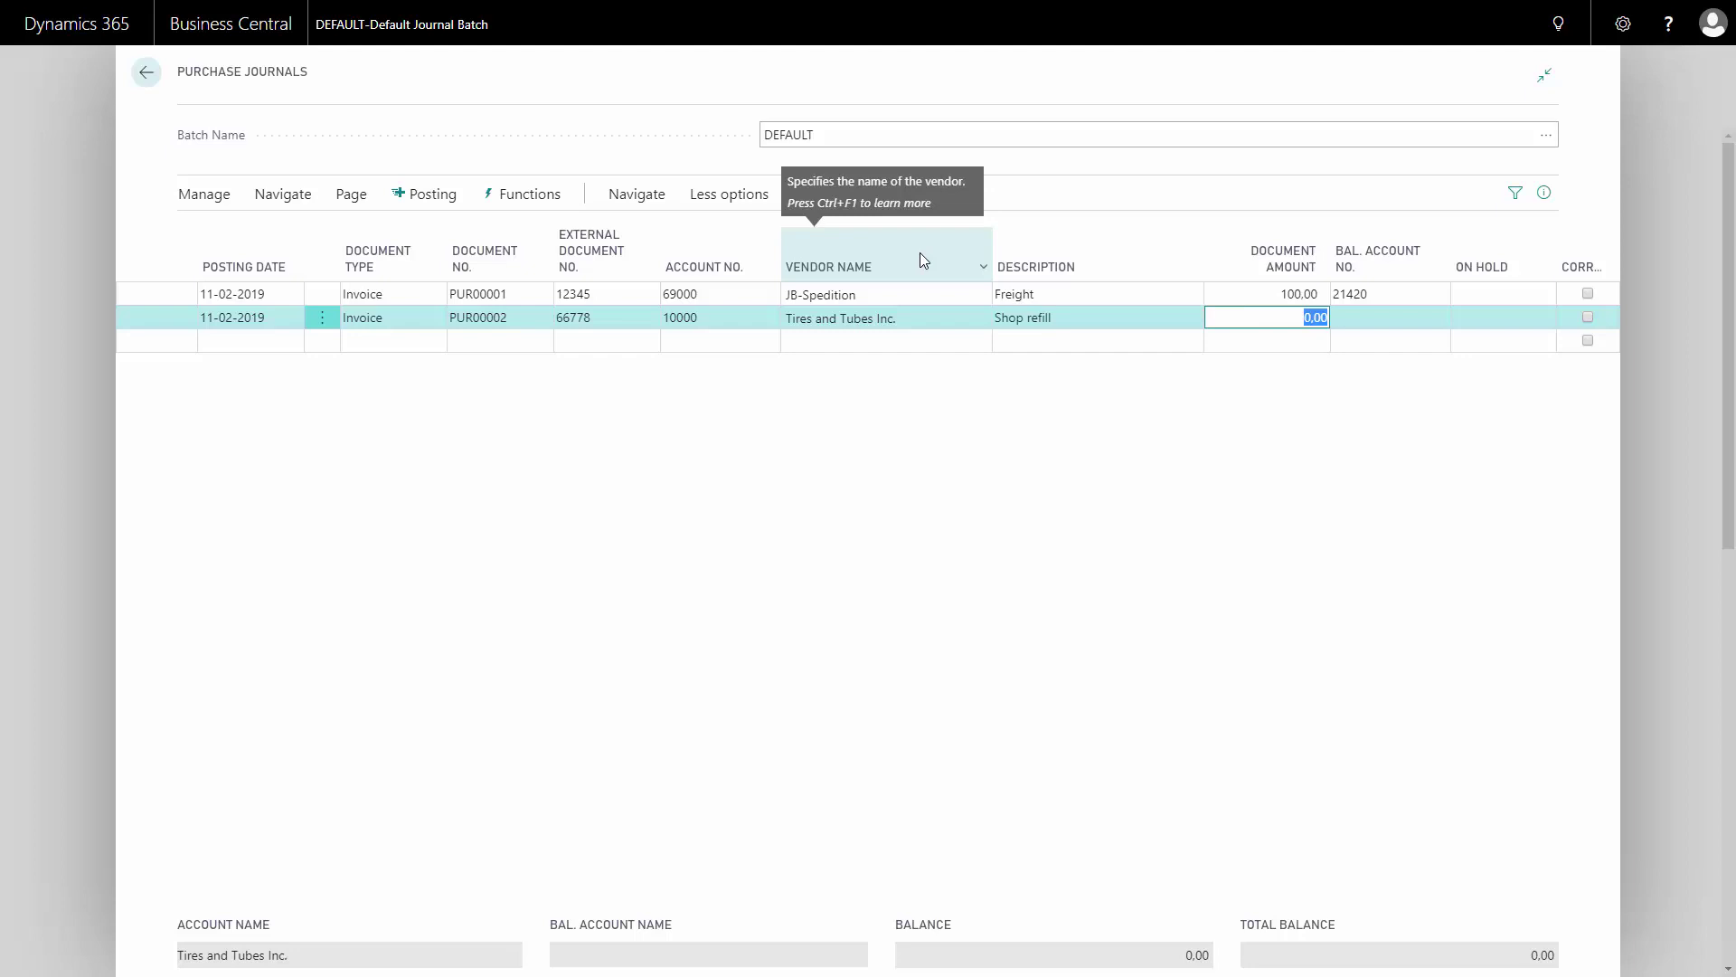
pyautogui.write('1000')
pyautogui.press('Tab')
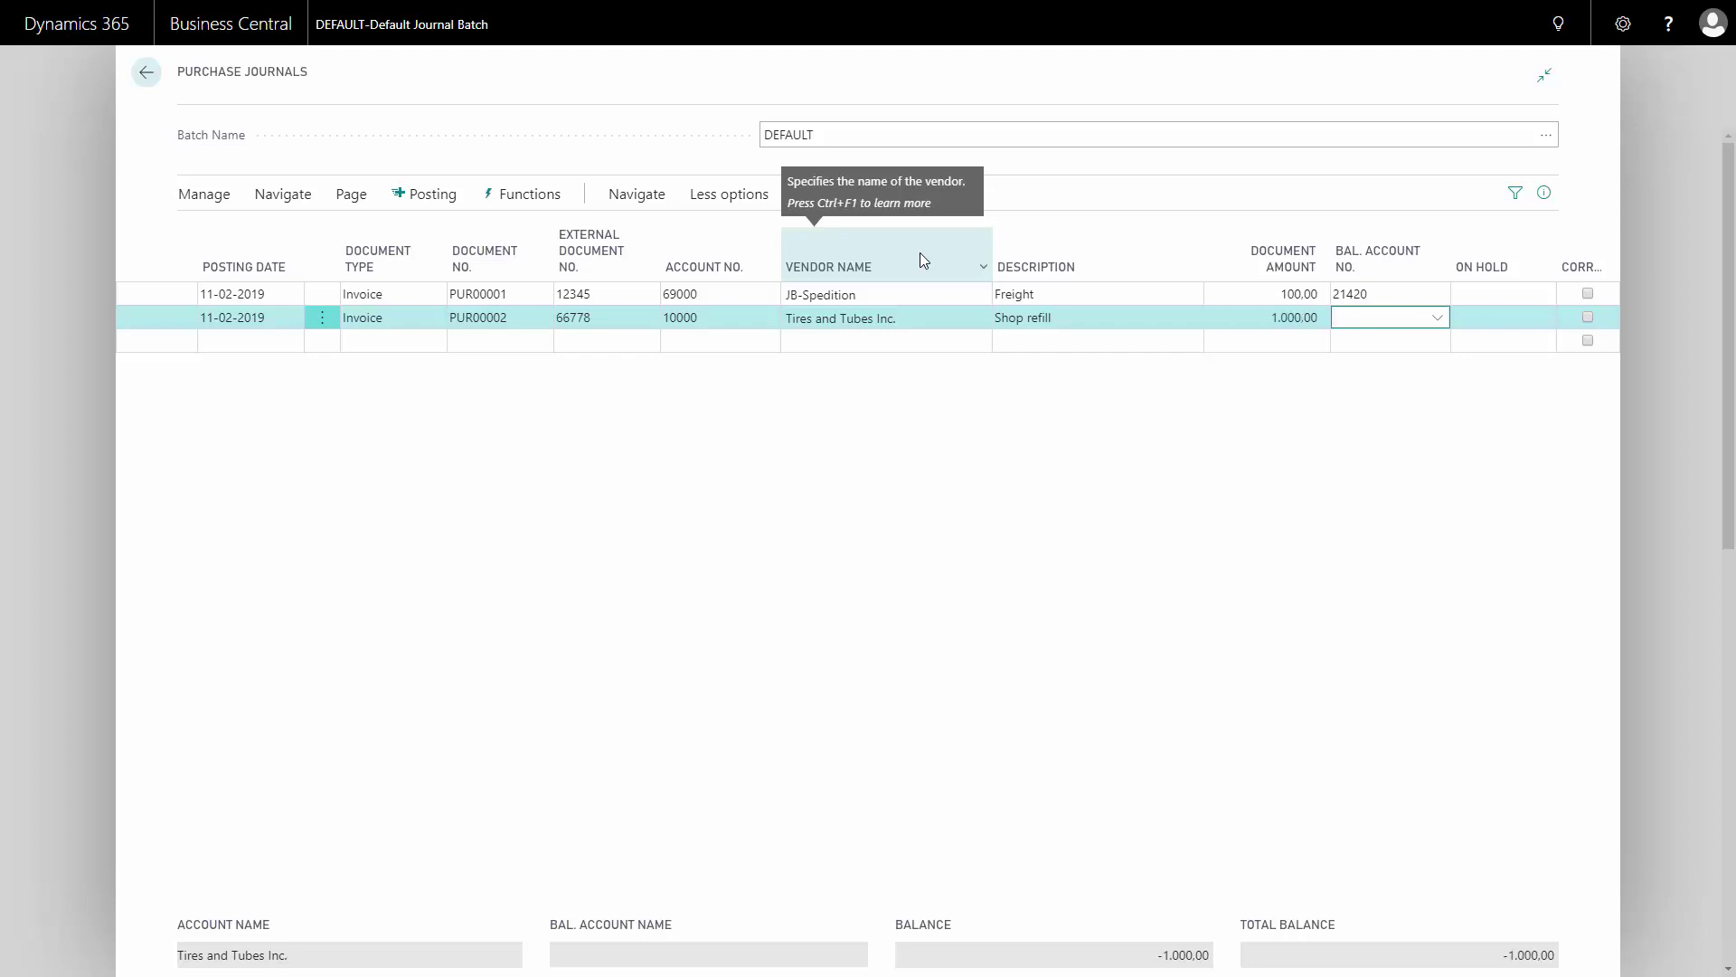
# Set 21410 Purchase - Dom. as the shop refill line's balancing account, bringing the balance to 0,00
pyautogui.click(1361, 317)
pyautogui.write('21')
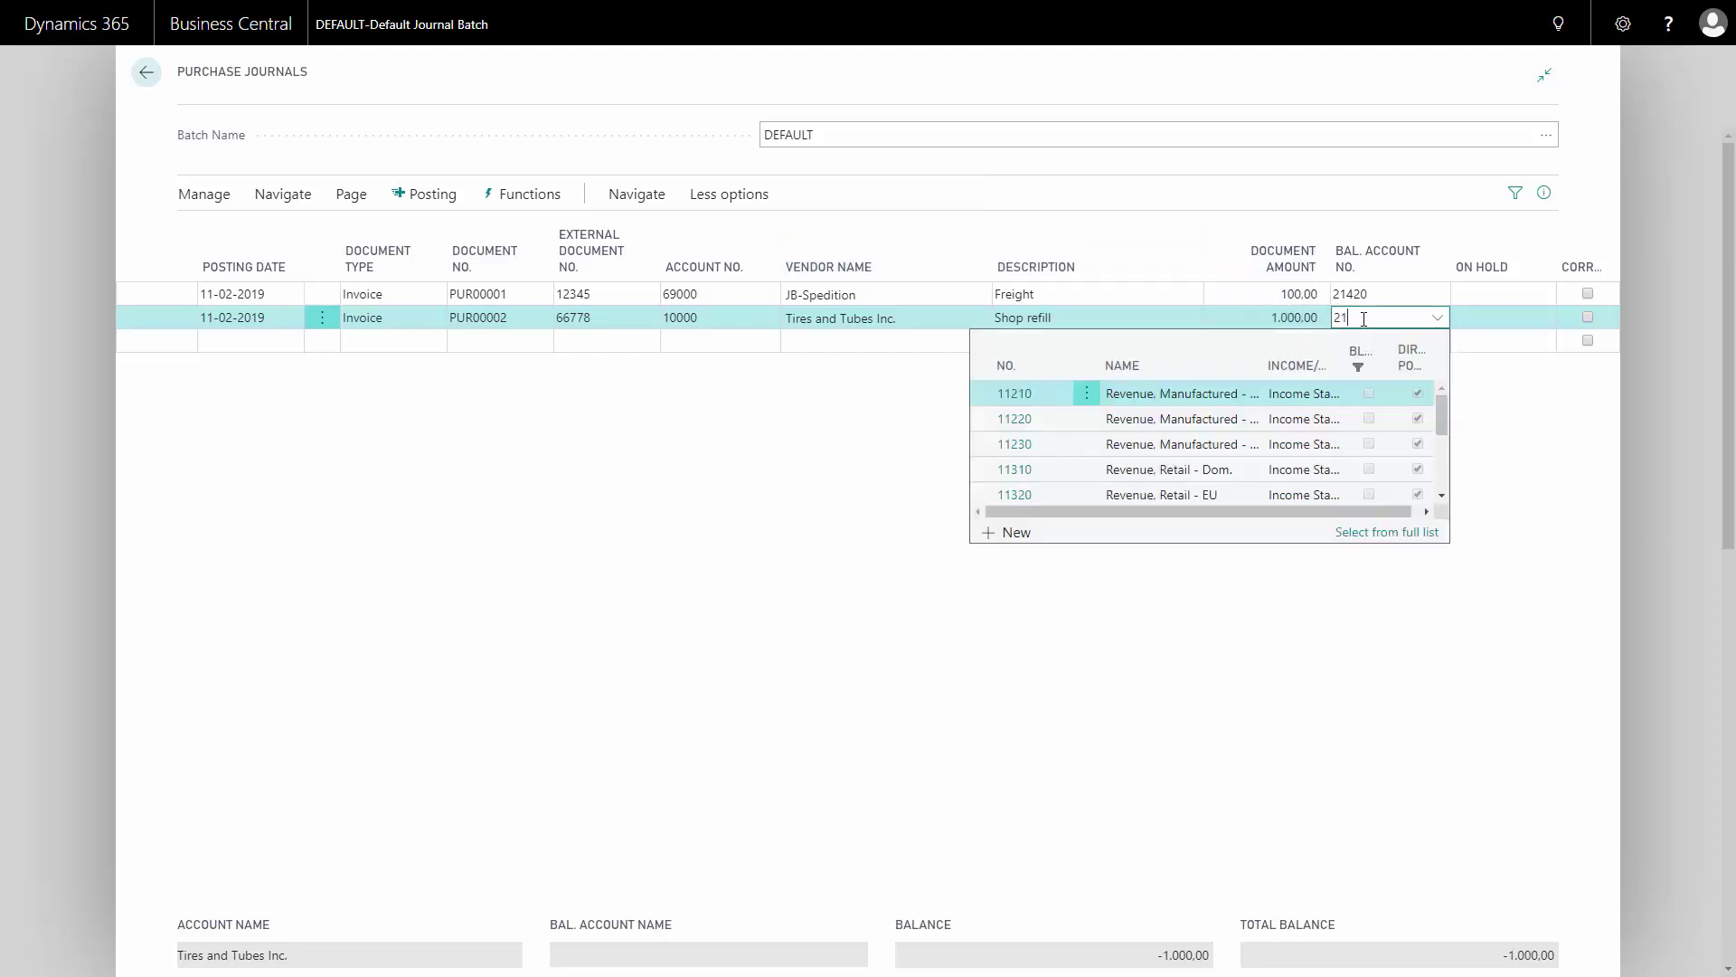
pyautogui.write('41')
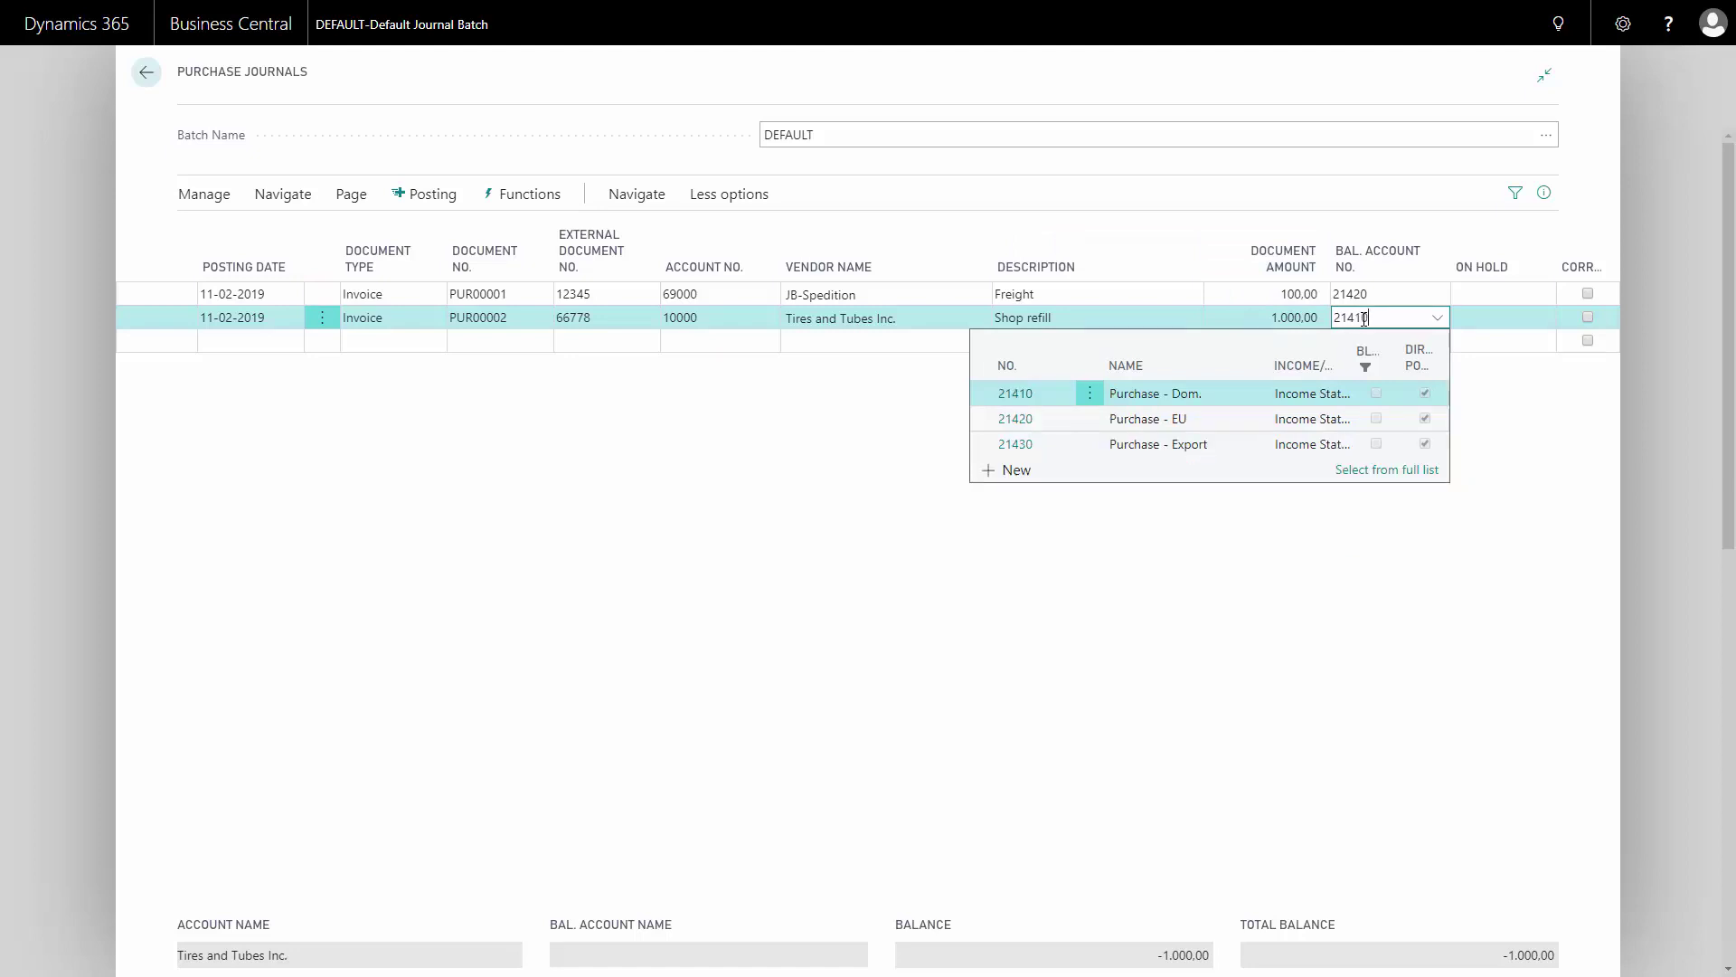
pyautogui.write('0')
pyautogui.click(1144, 395)
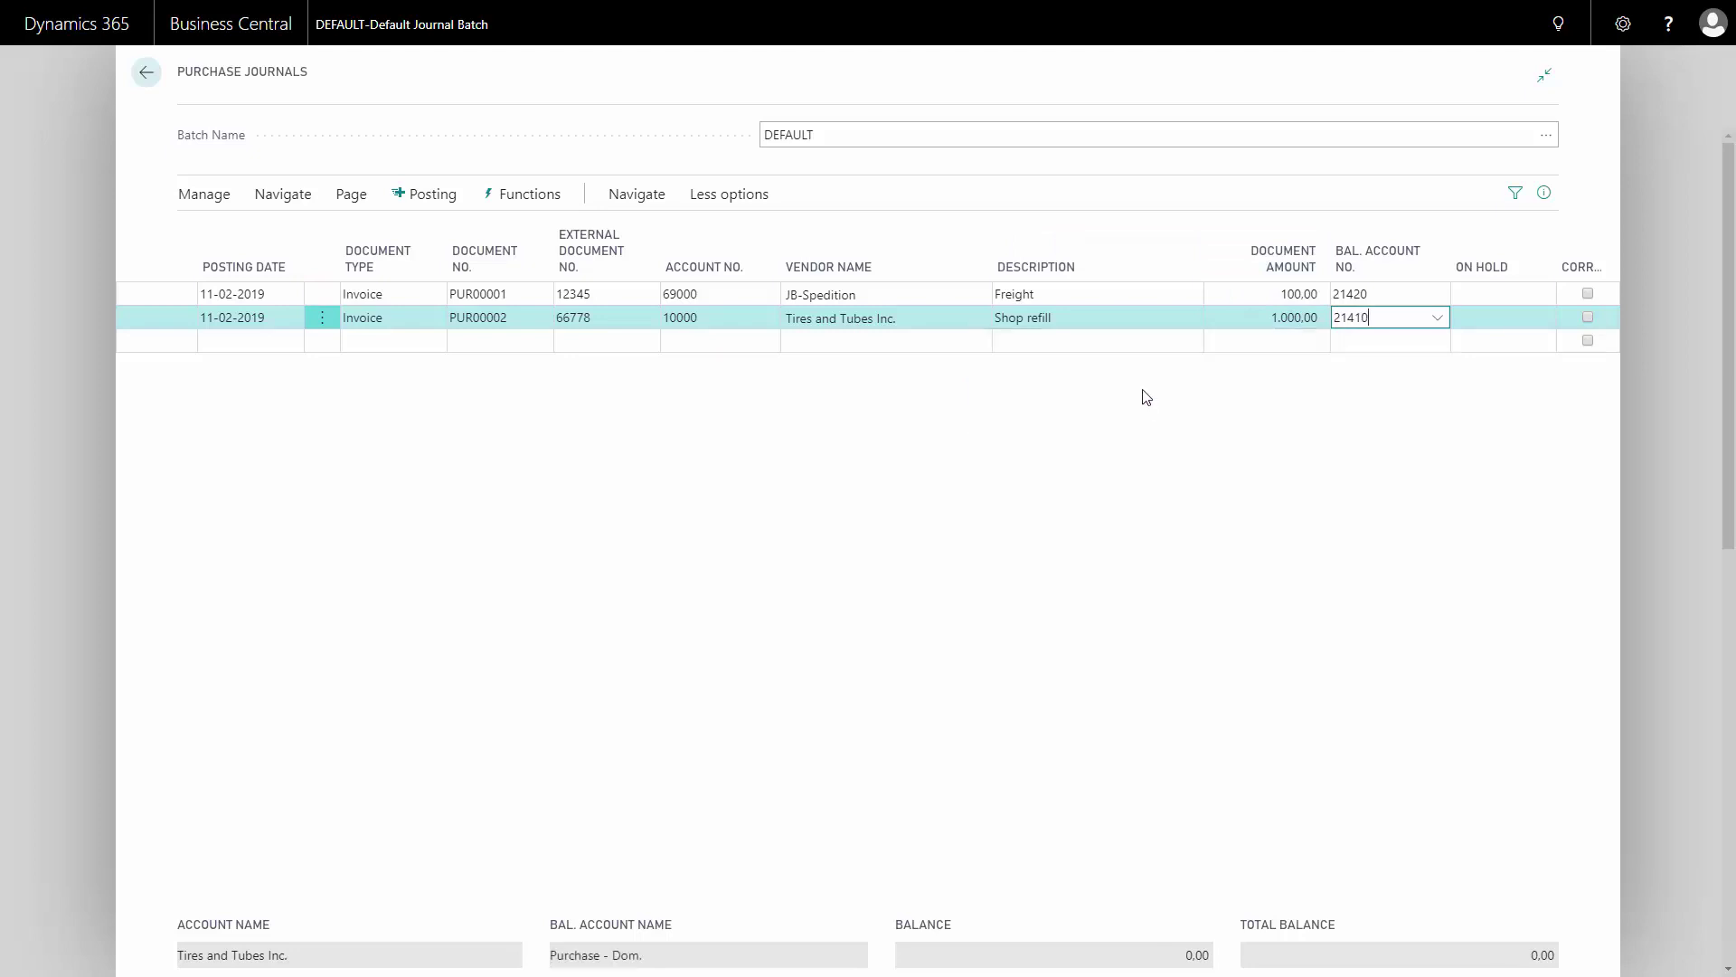
pyautogui.click(1154, 299)
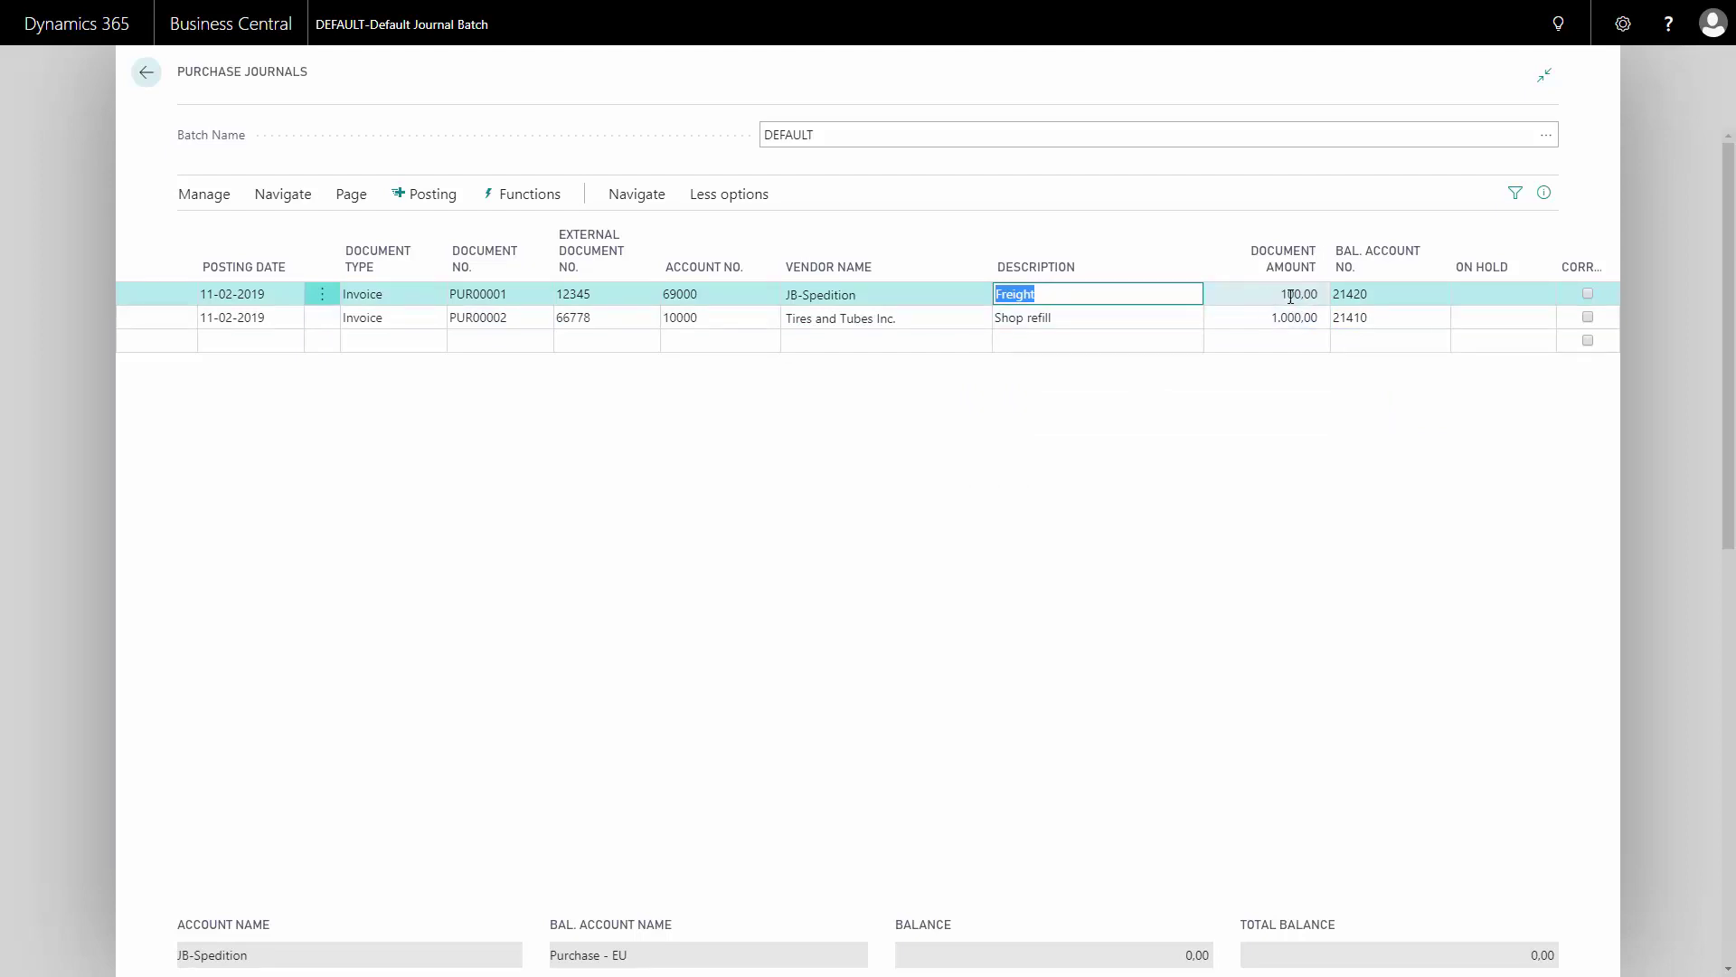
pyautogui.click(1362, 294)
pyautogui.click(1370, 314)
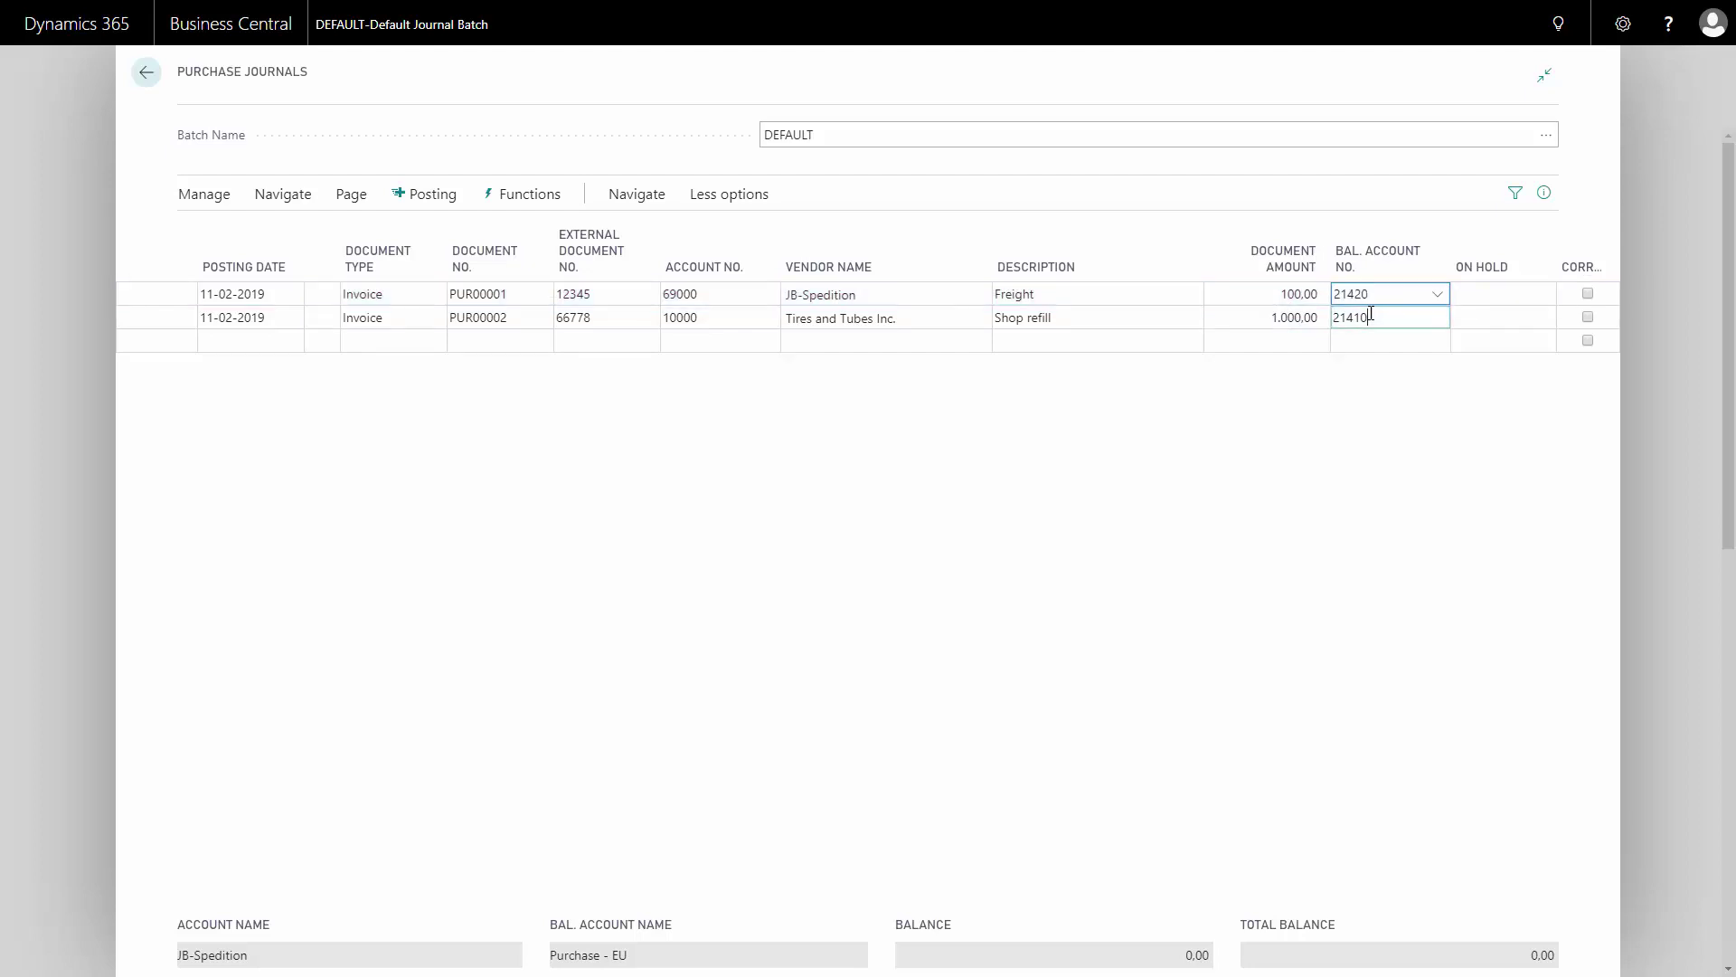
pyautogui.click(1300, 296)
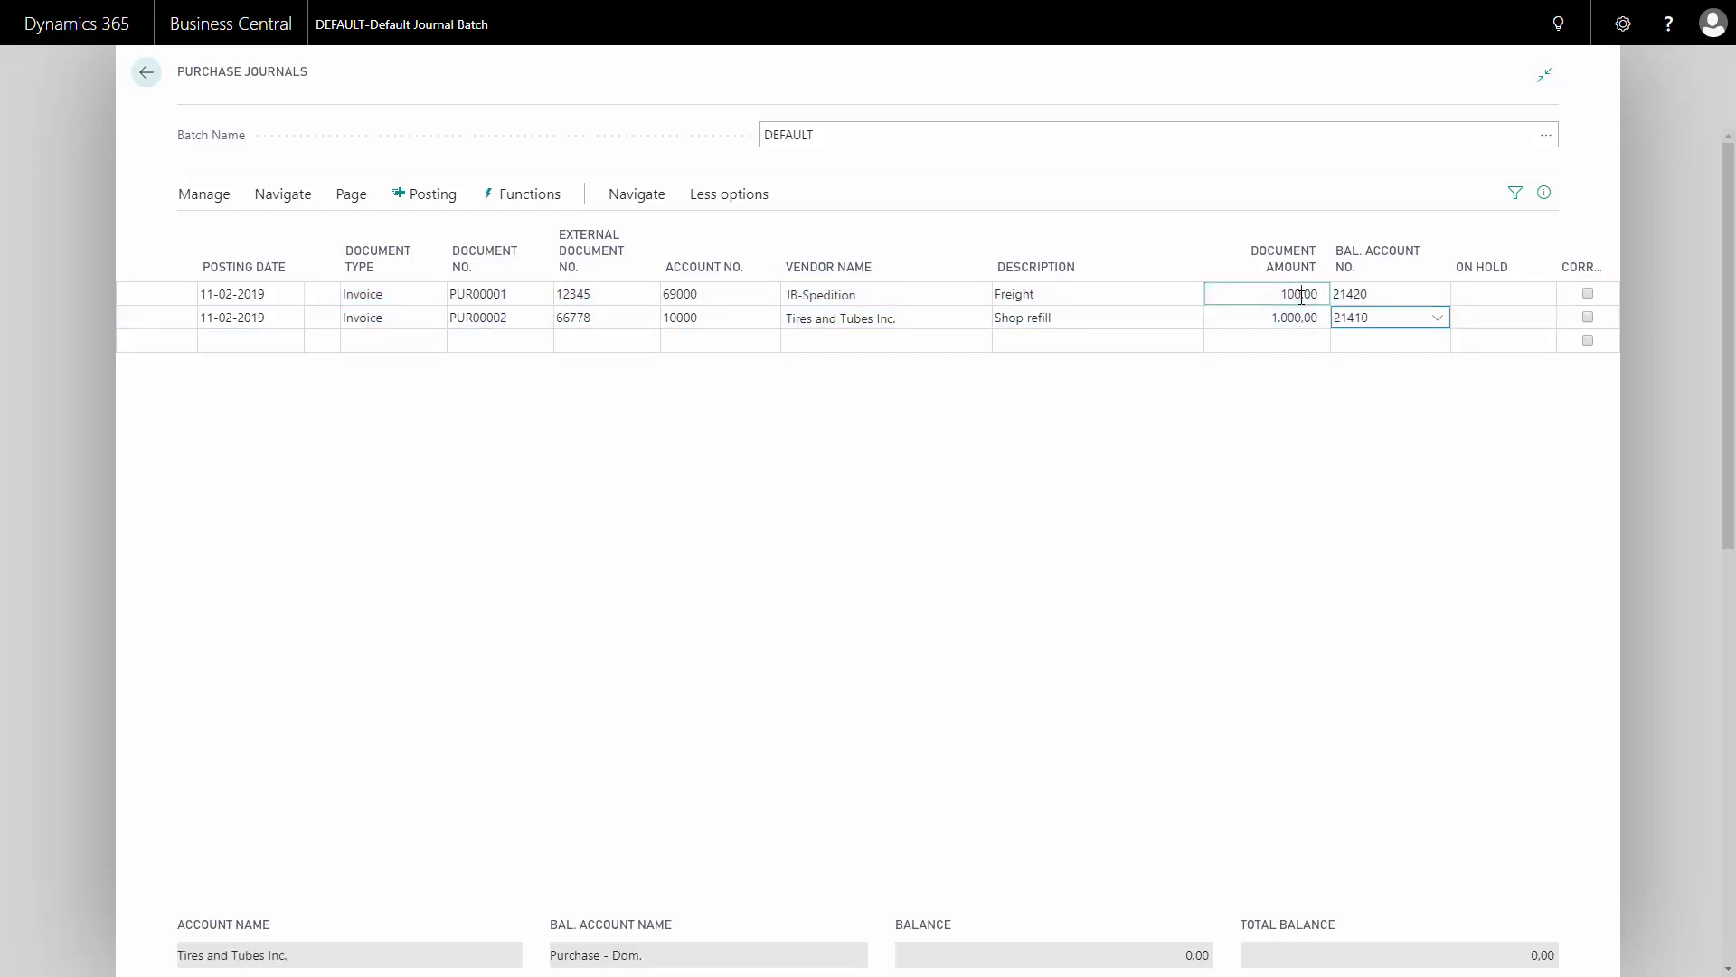
pyautogui.click(1296, 314)
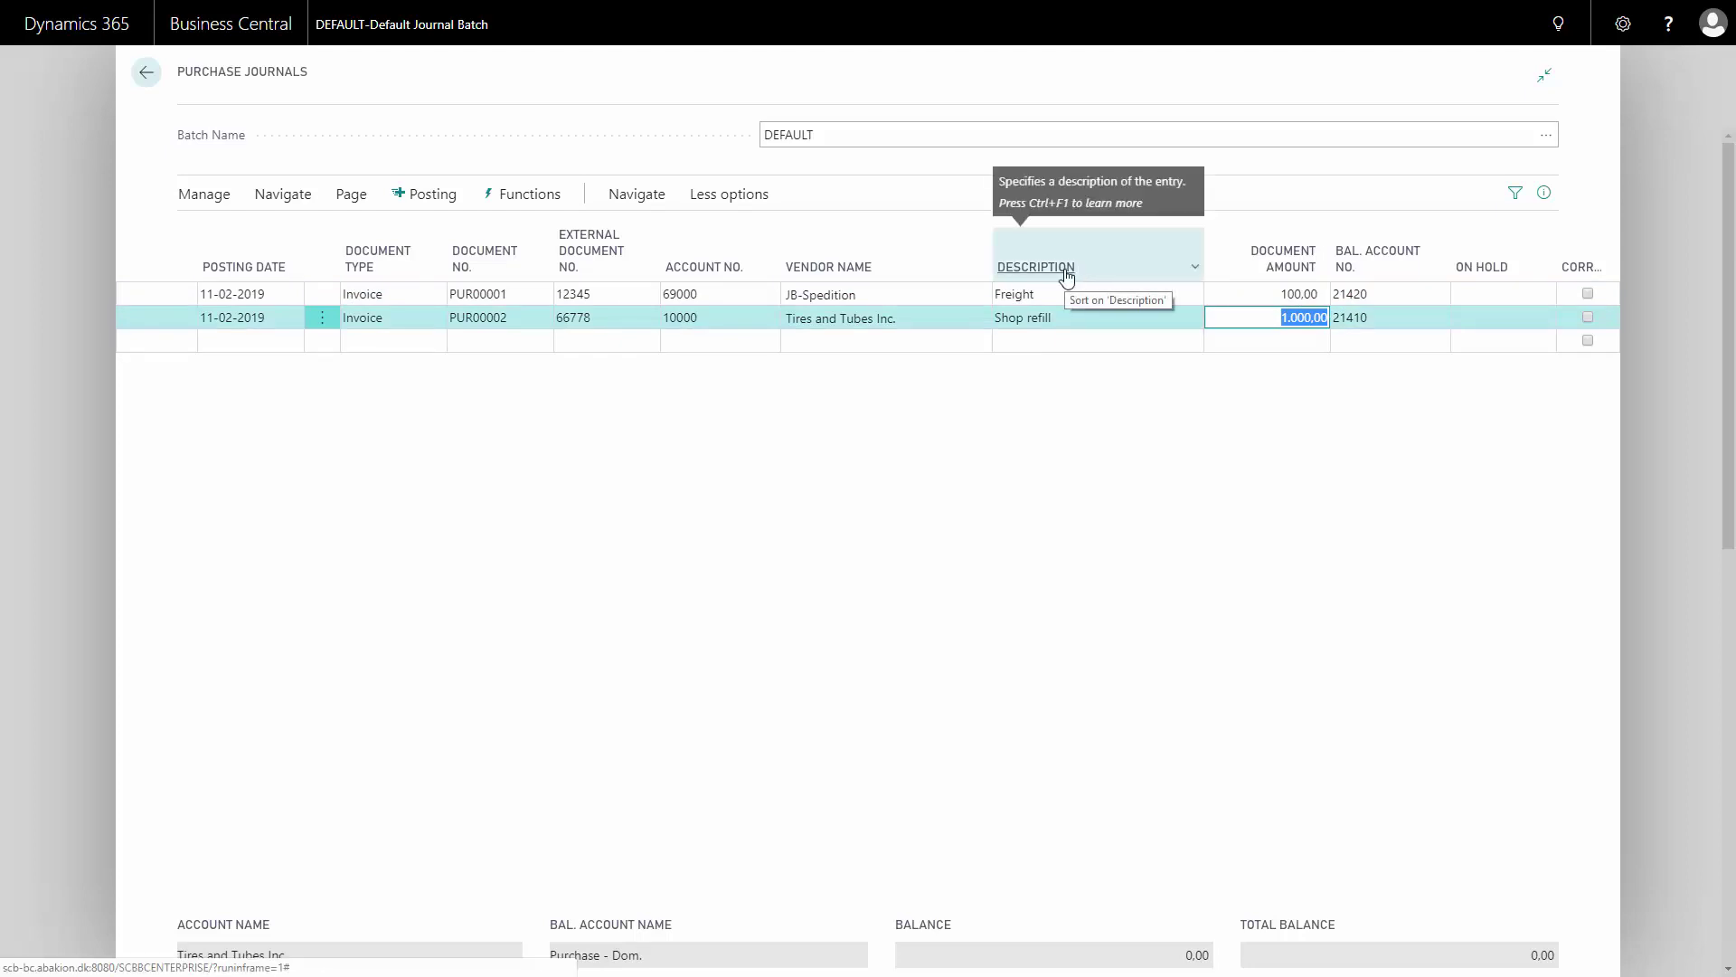
# Post both journal invoice lines, dismiss the success message and return to the Role Center
pyautogui.click(440, 198)
pyautogui.click(210, 232)
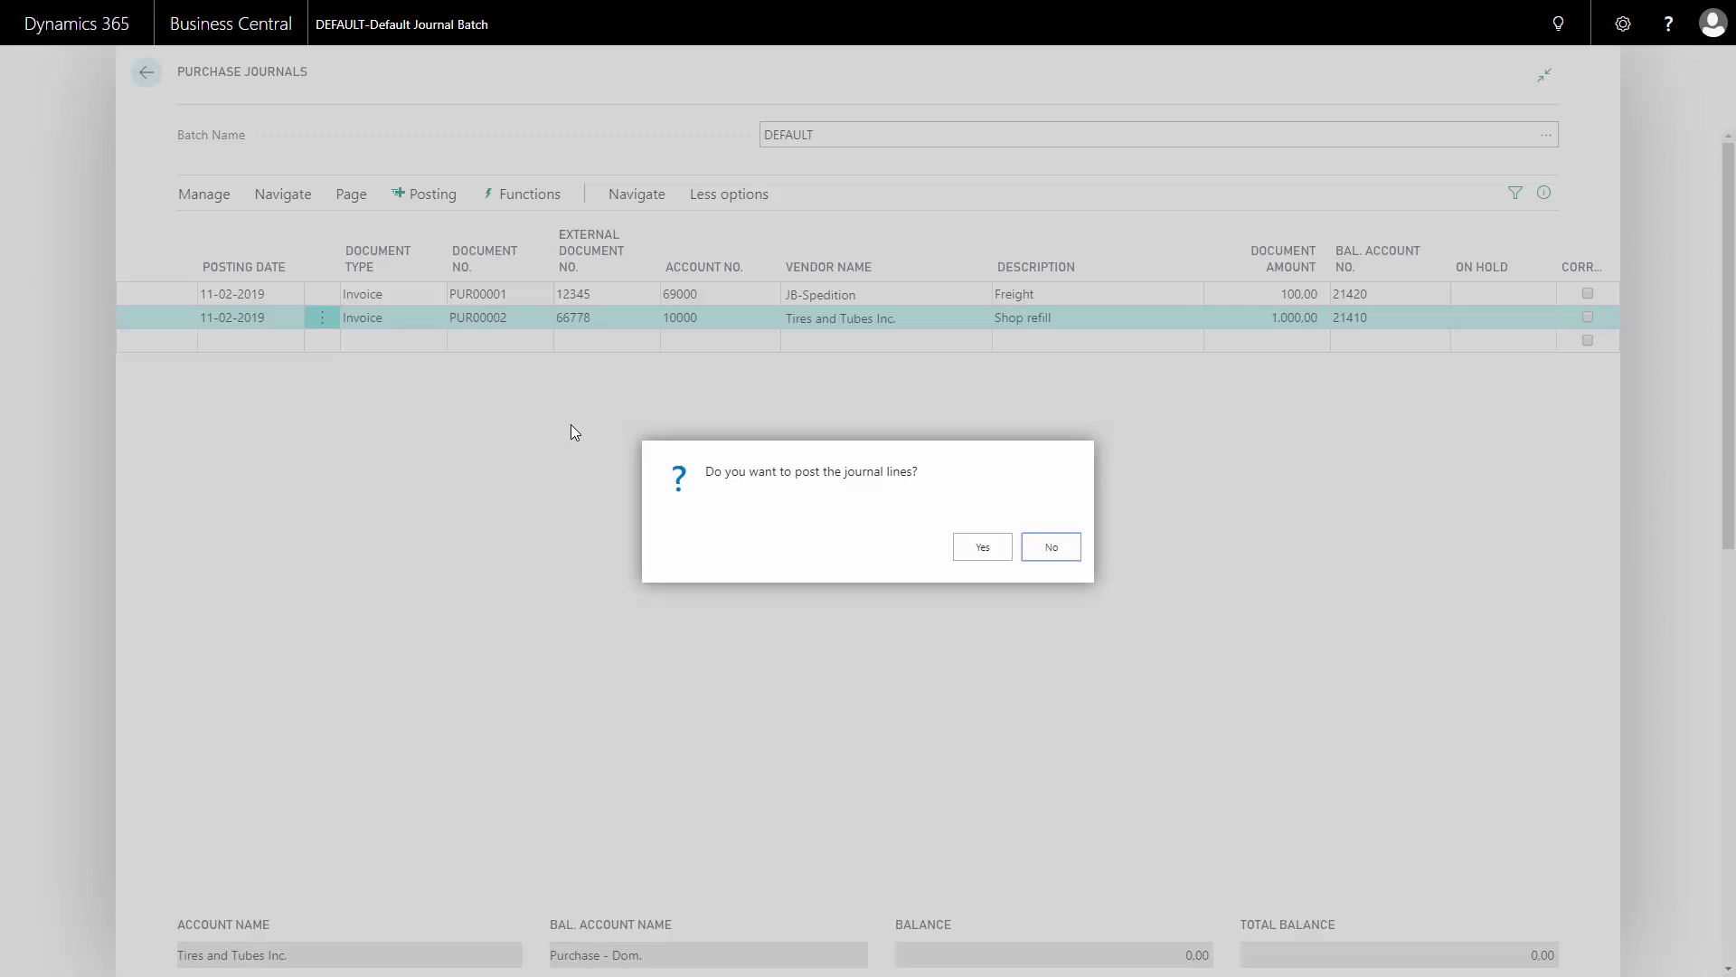
pyautogui.click(984, 553)
pyautogui.click(984, 554)
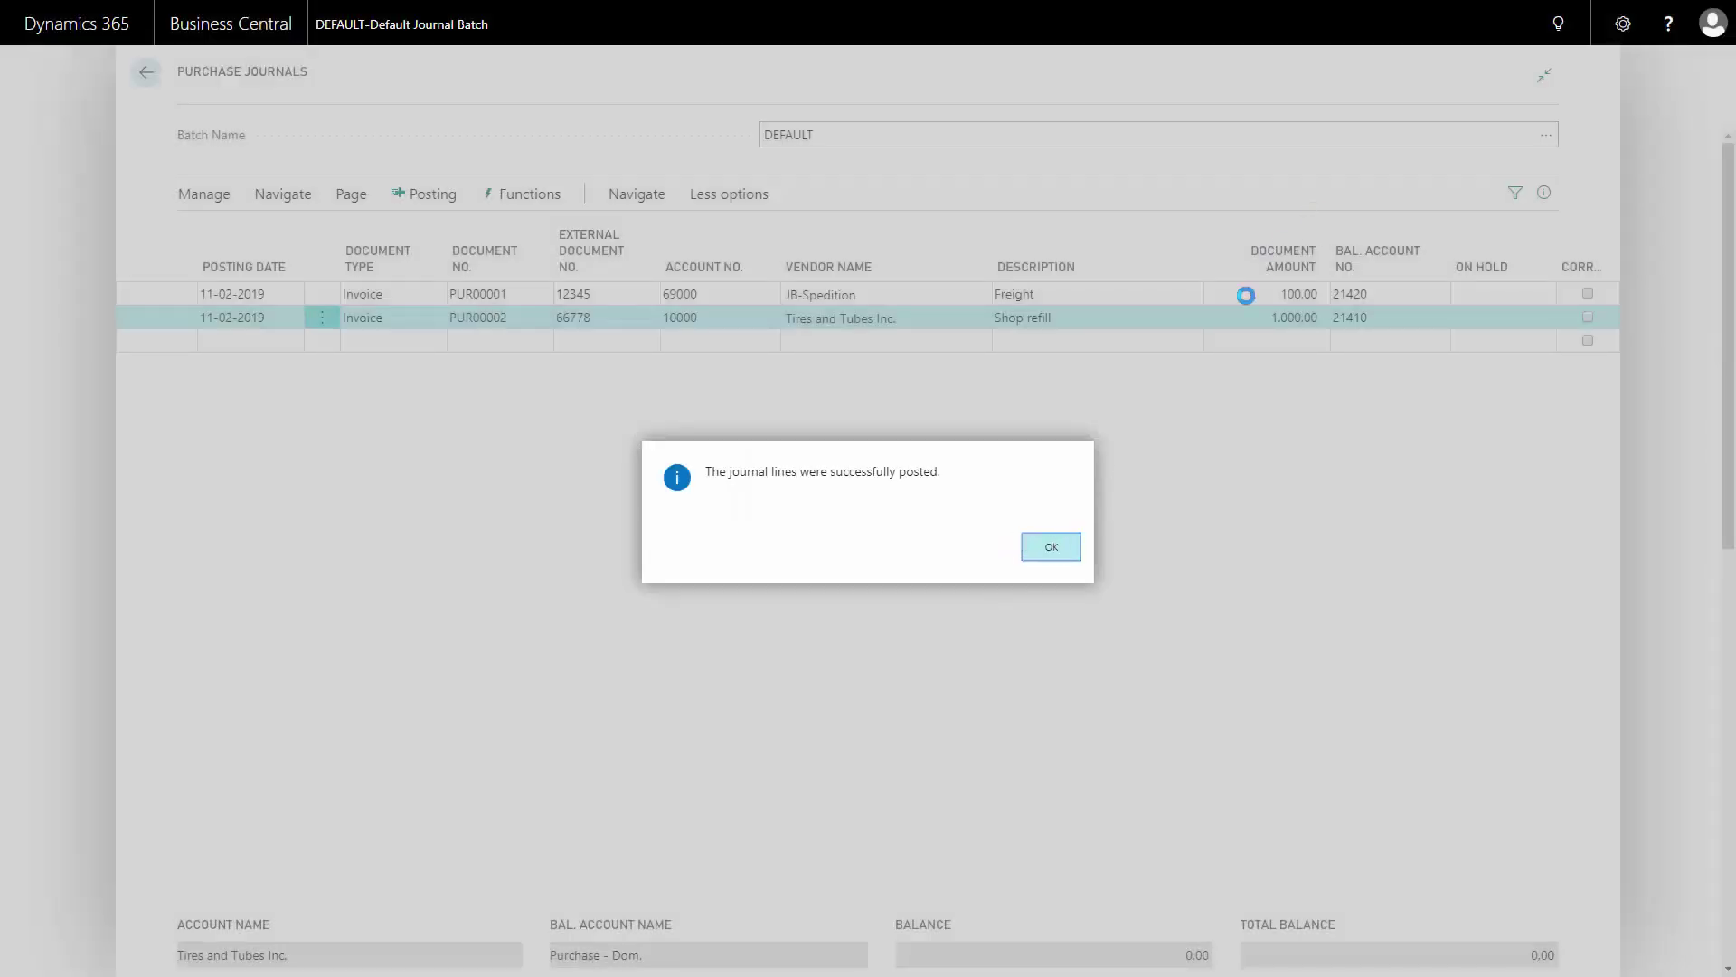
pyautogui.press('Return')
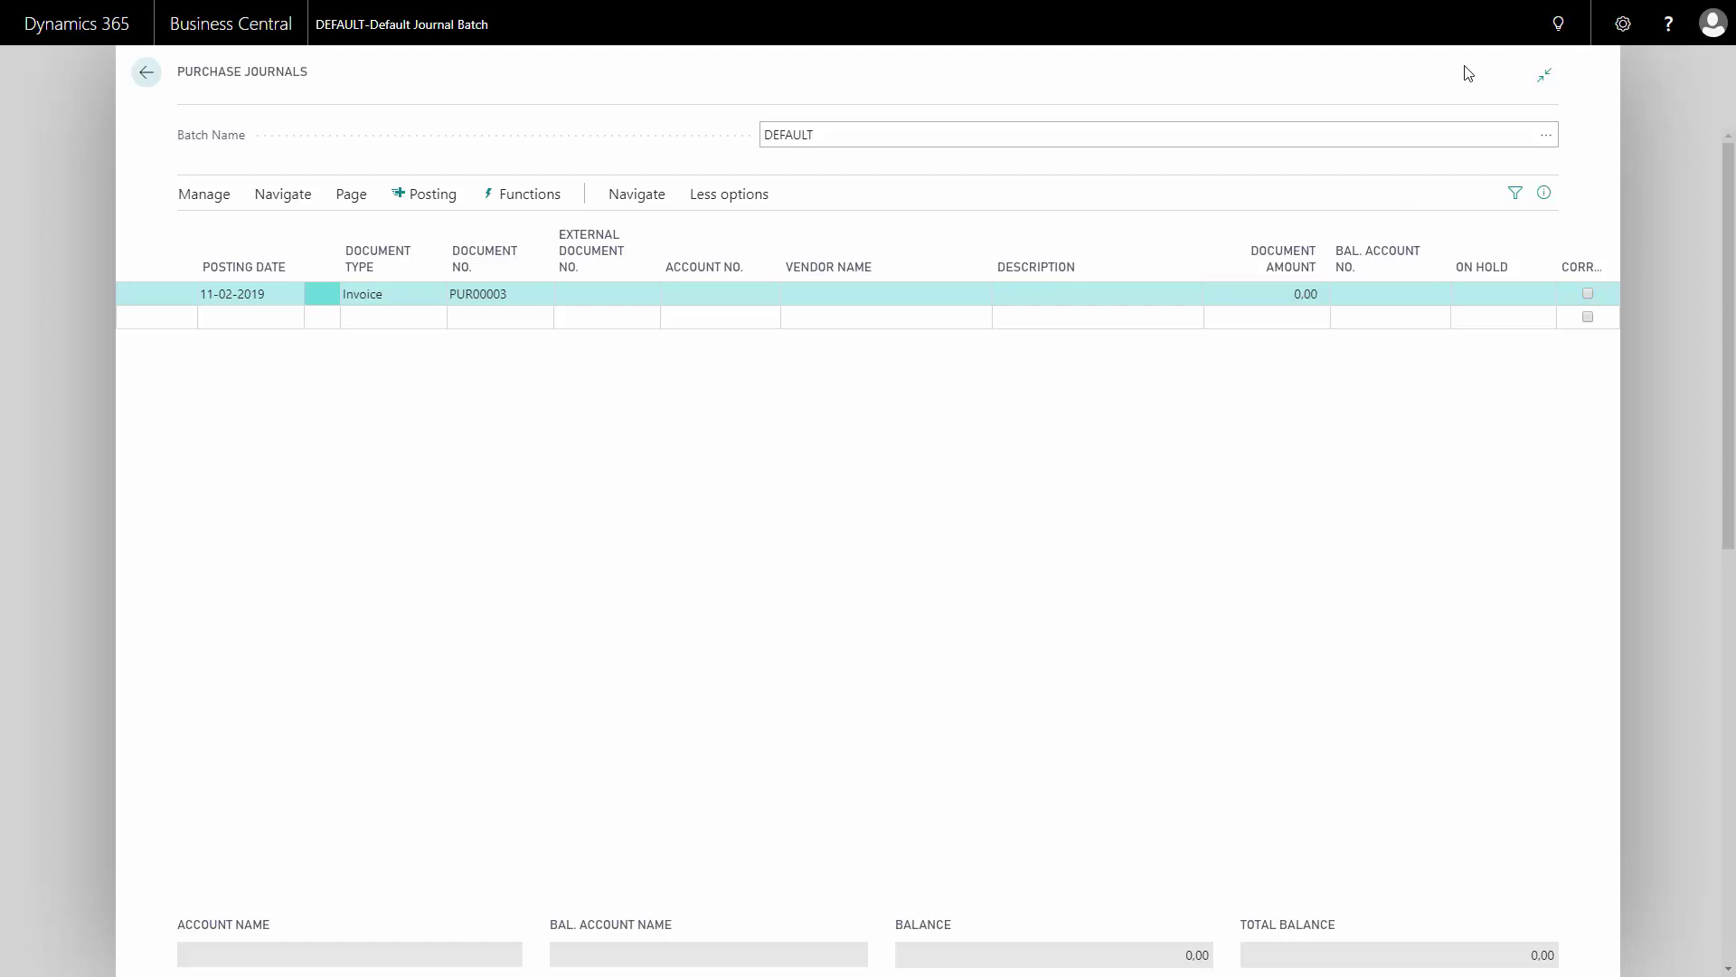
pyautogui.click(148, 75)
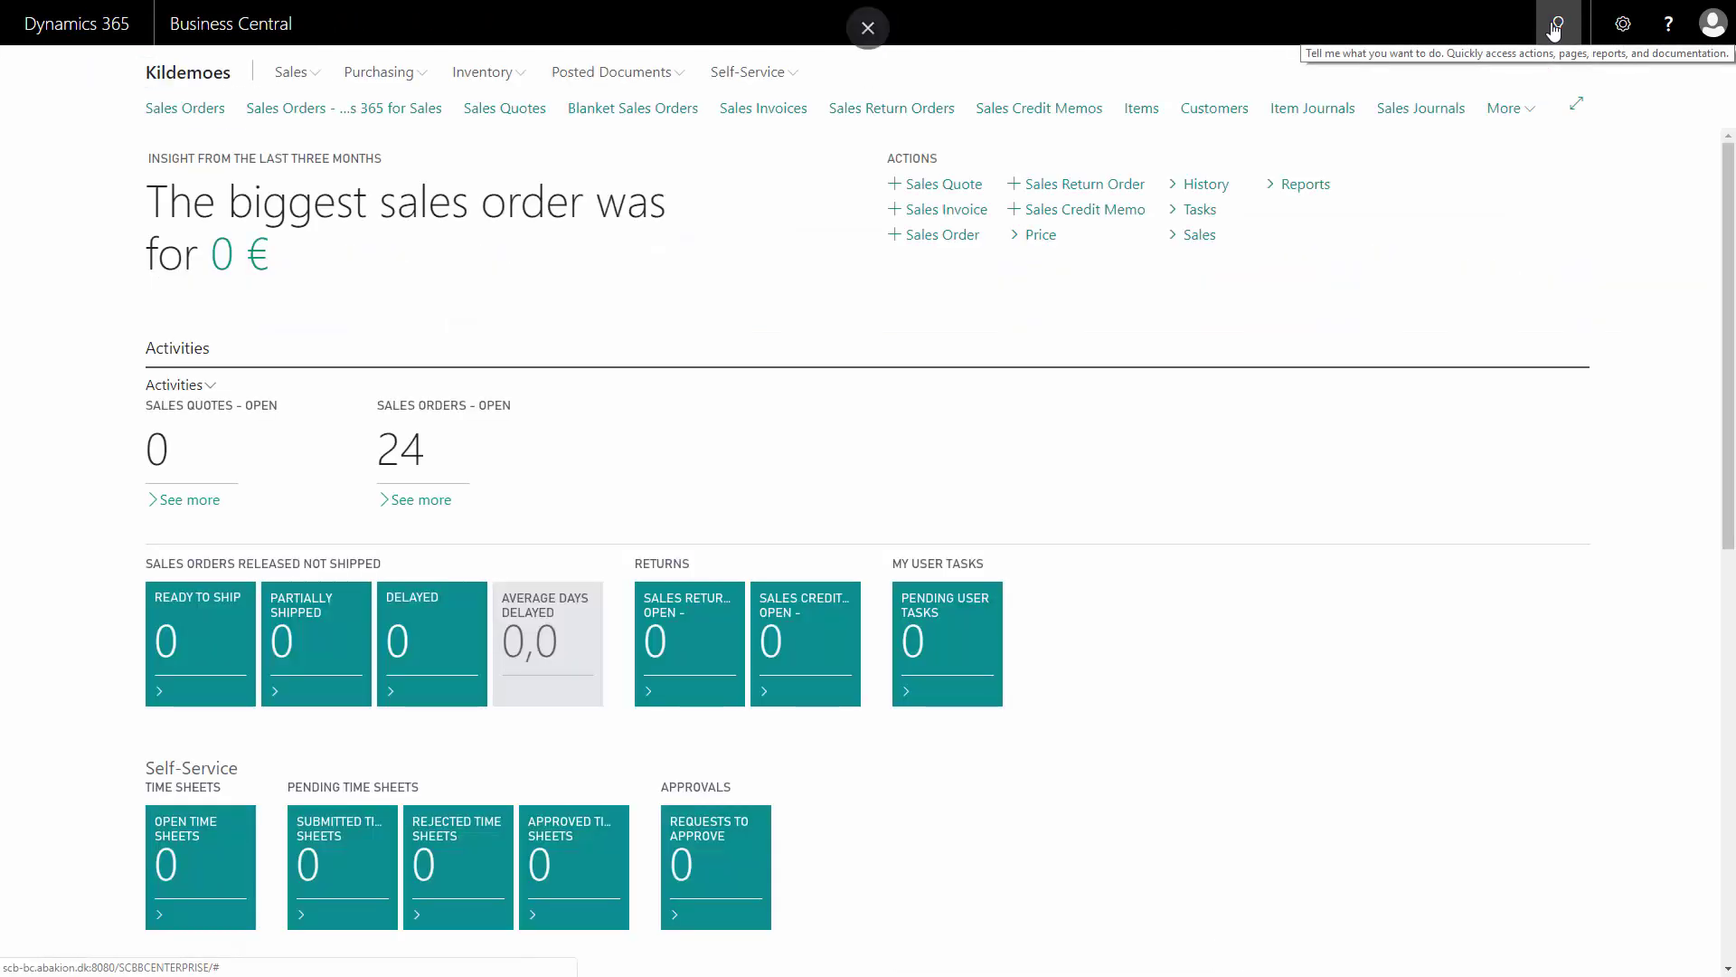
# Open the Chart of Accounts via 'char acc' and filter the list to 214
pyautogui.click(1555, 30)
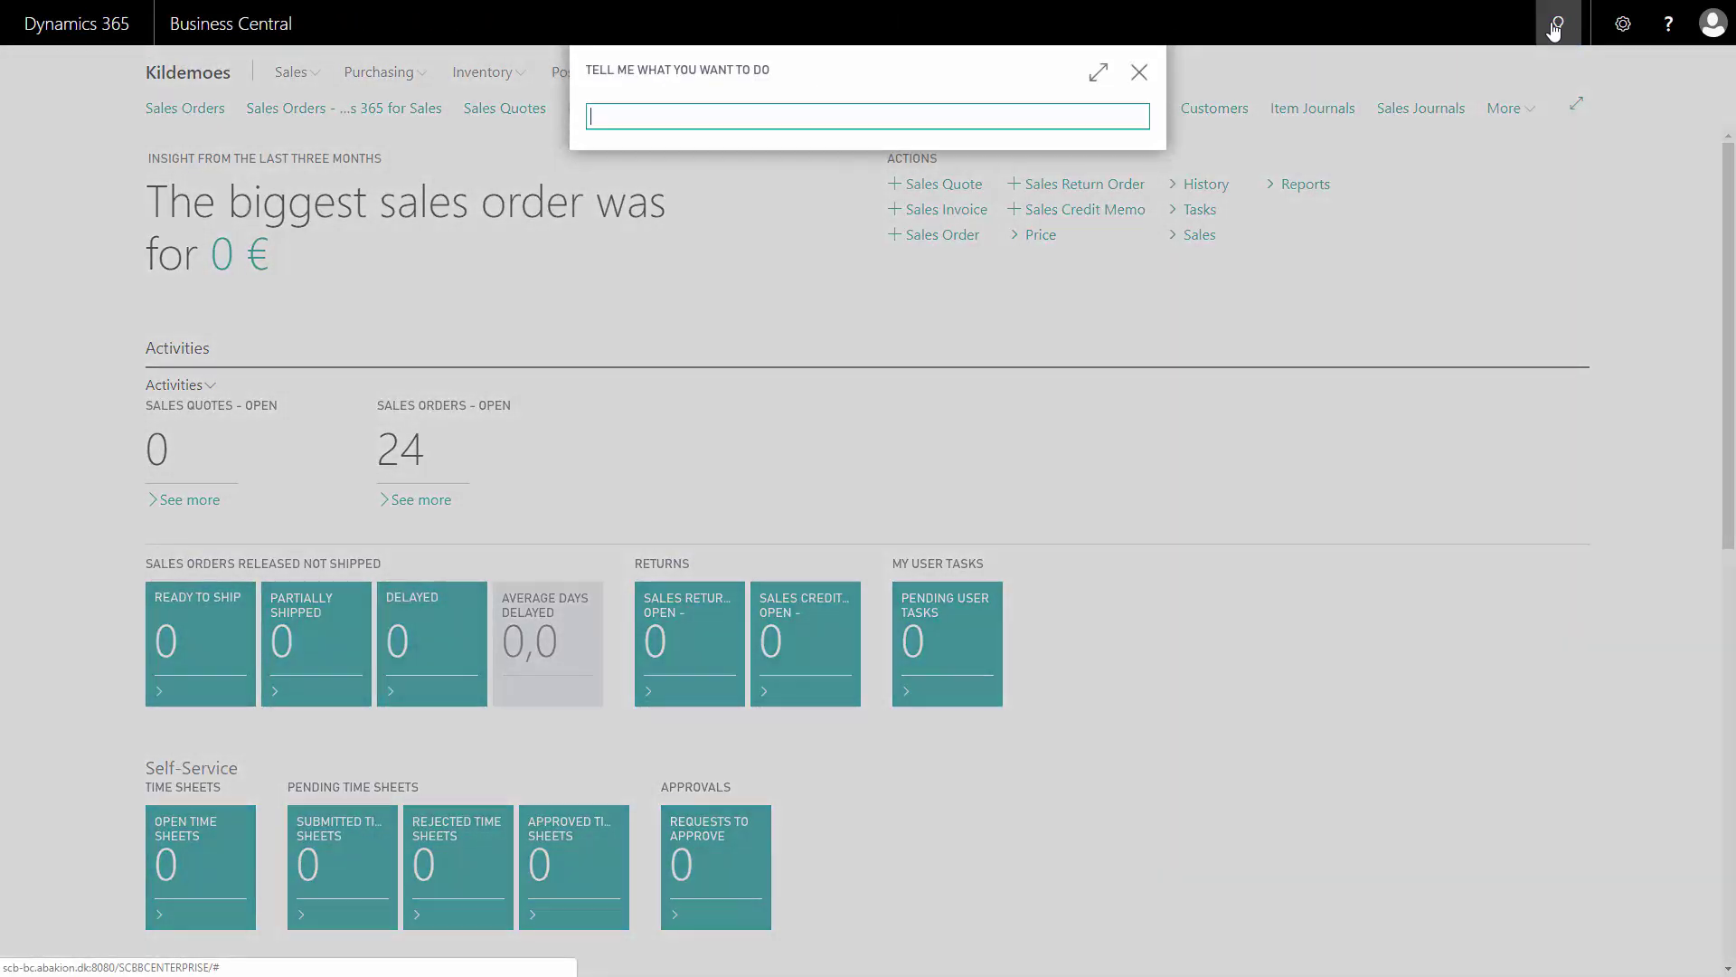
pyautogui.write('char acc')
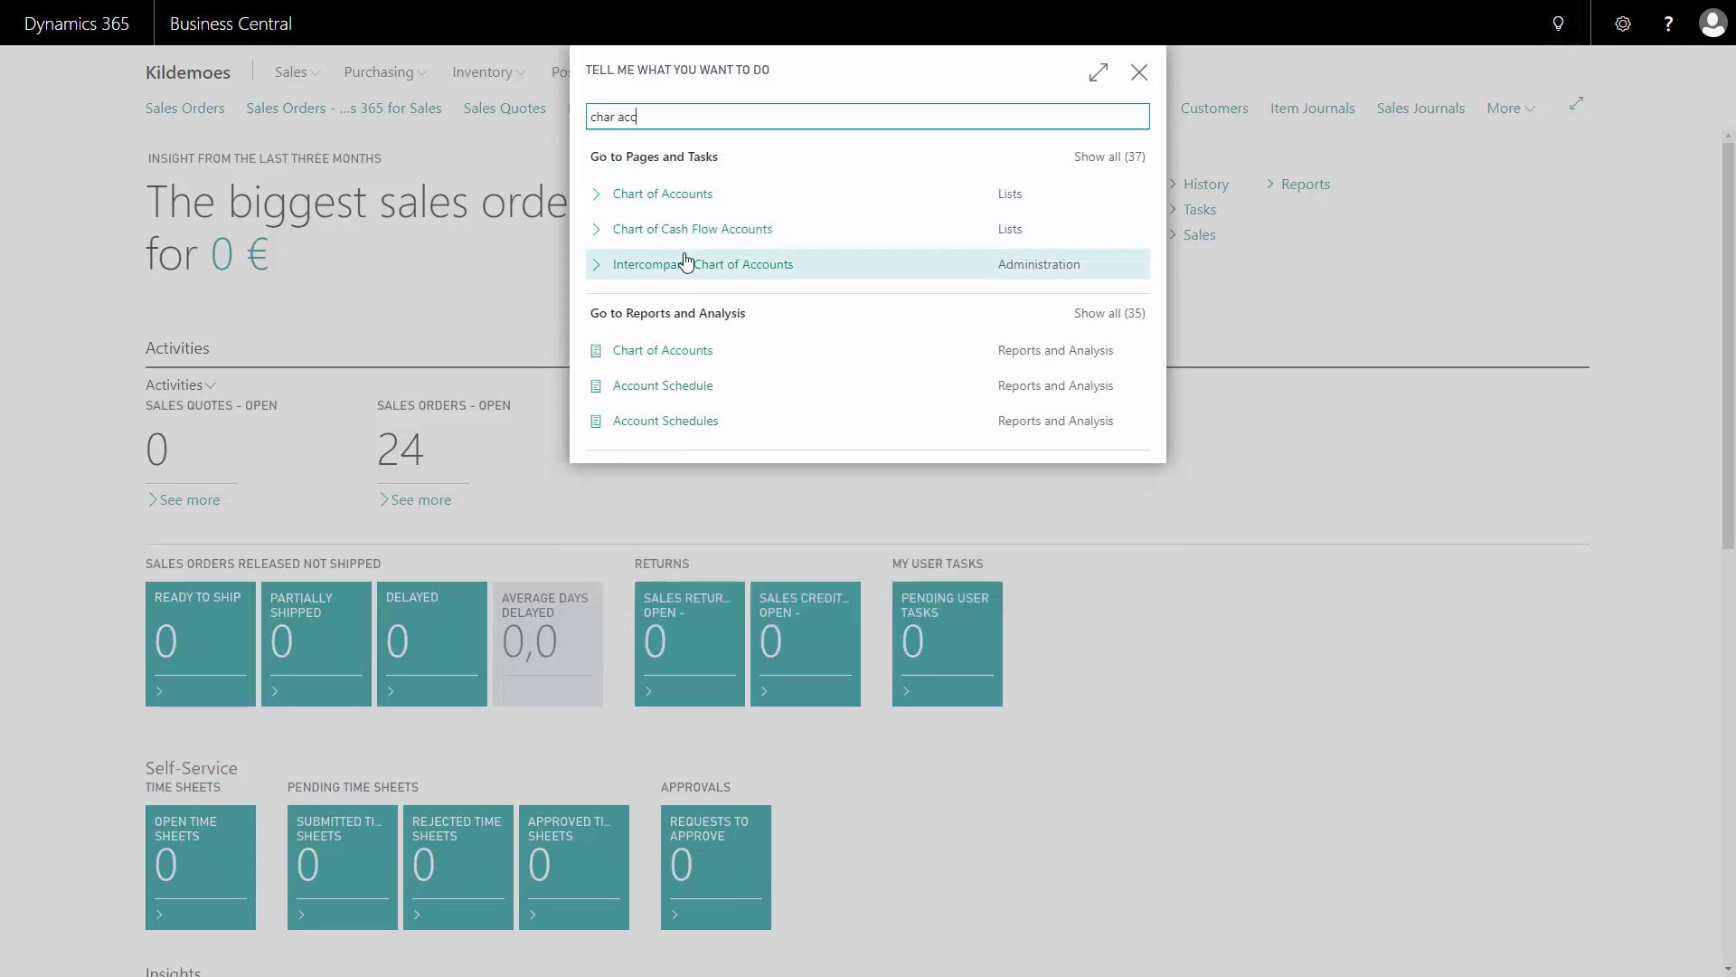
pyautogui.click(687, 199)
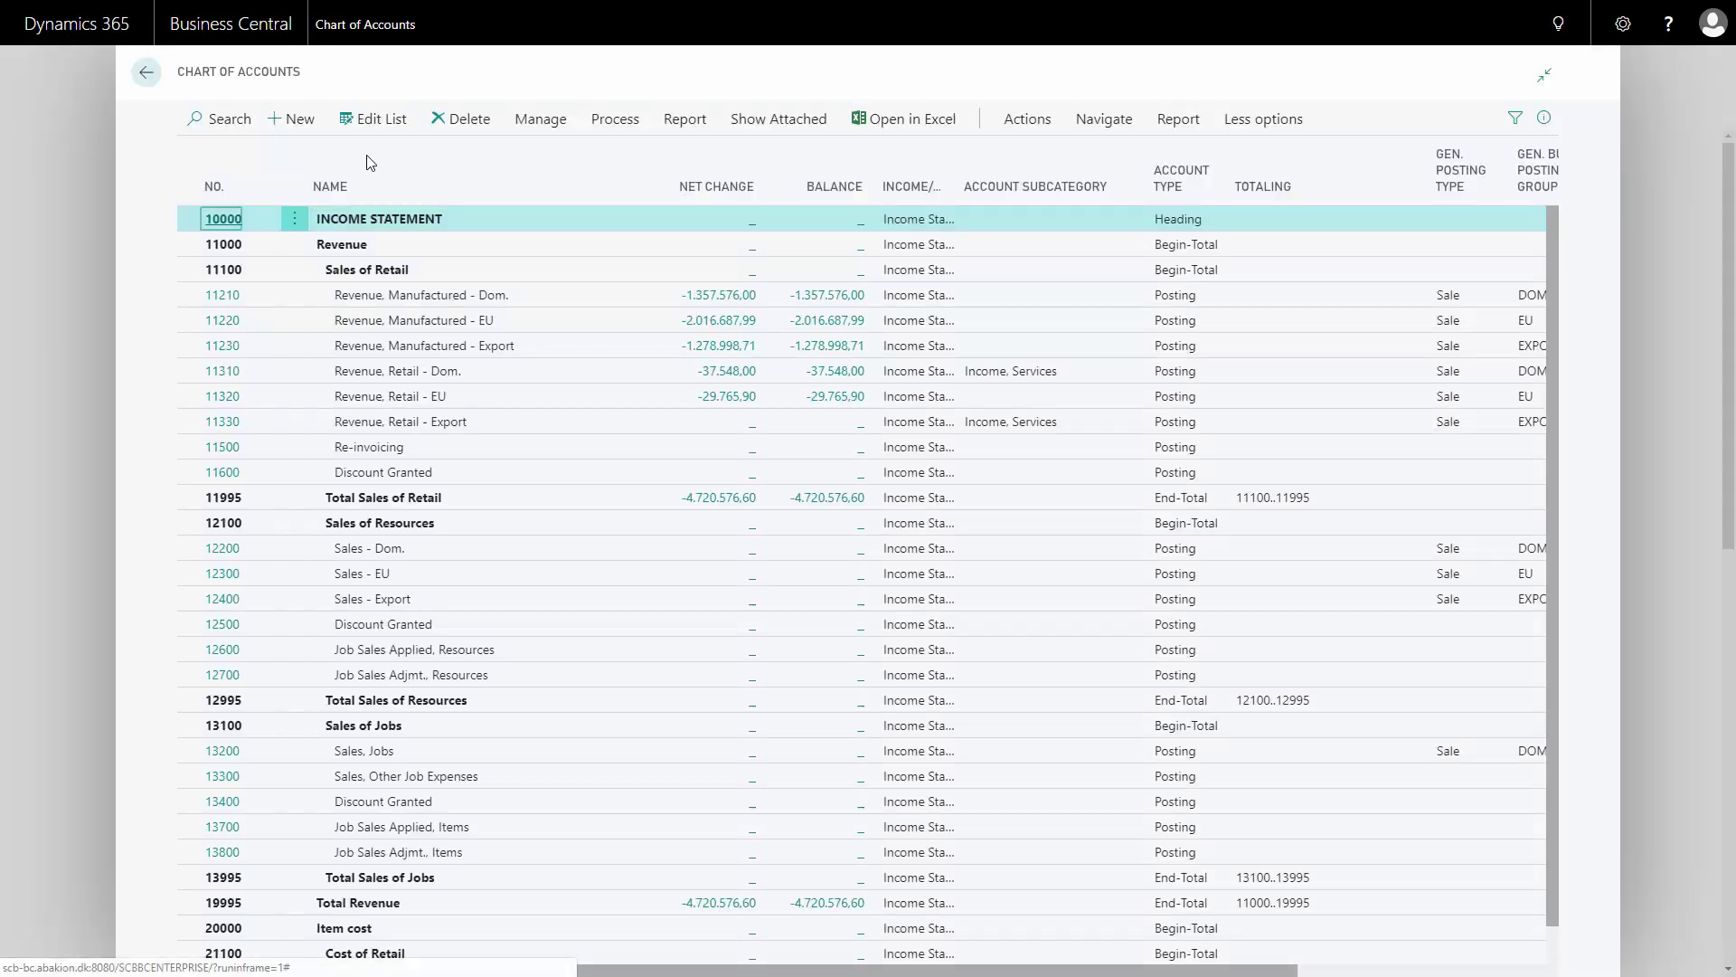
pyautogui.click(232, 123)
pyautogui.write('214')
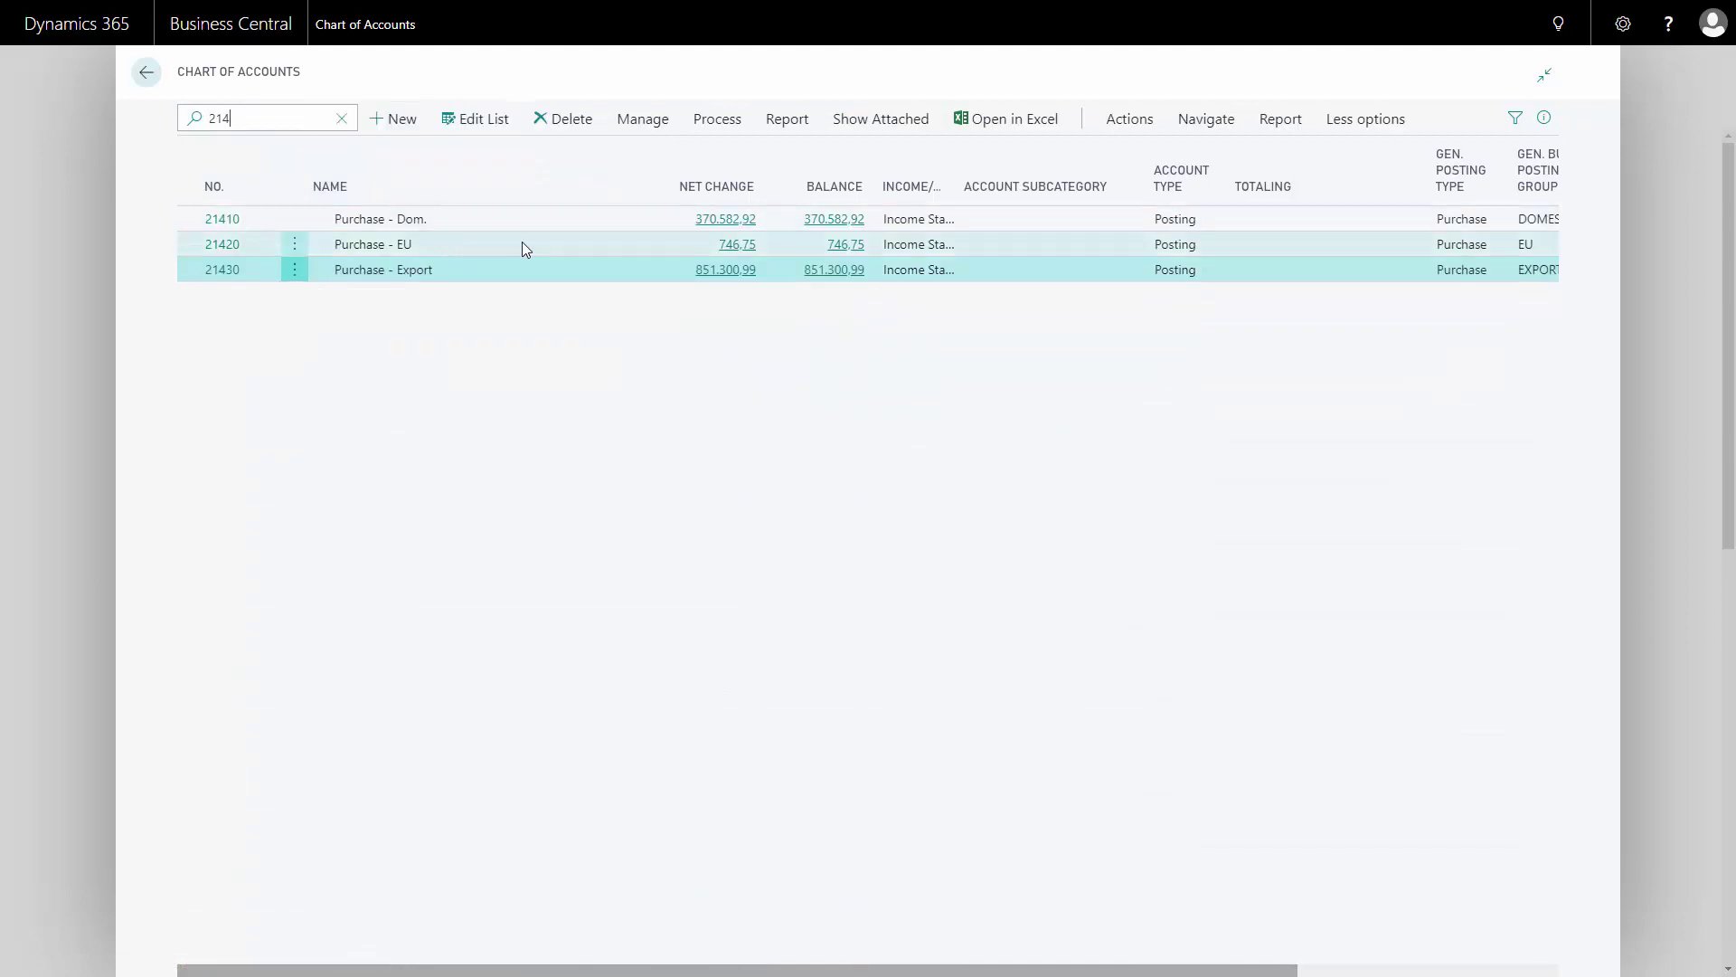
# Drill into 21420's Net Change, Navigate, and inspect PUR00001's 186,69 VAT entry
pyautogui.click(749, 253)
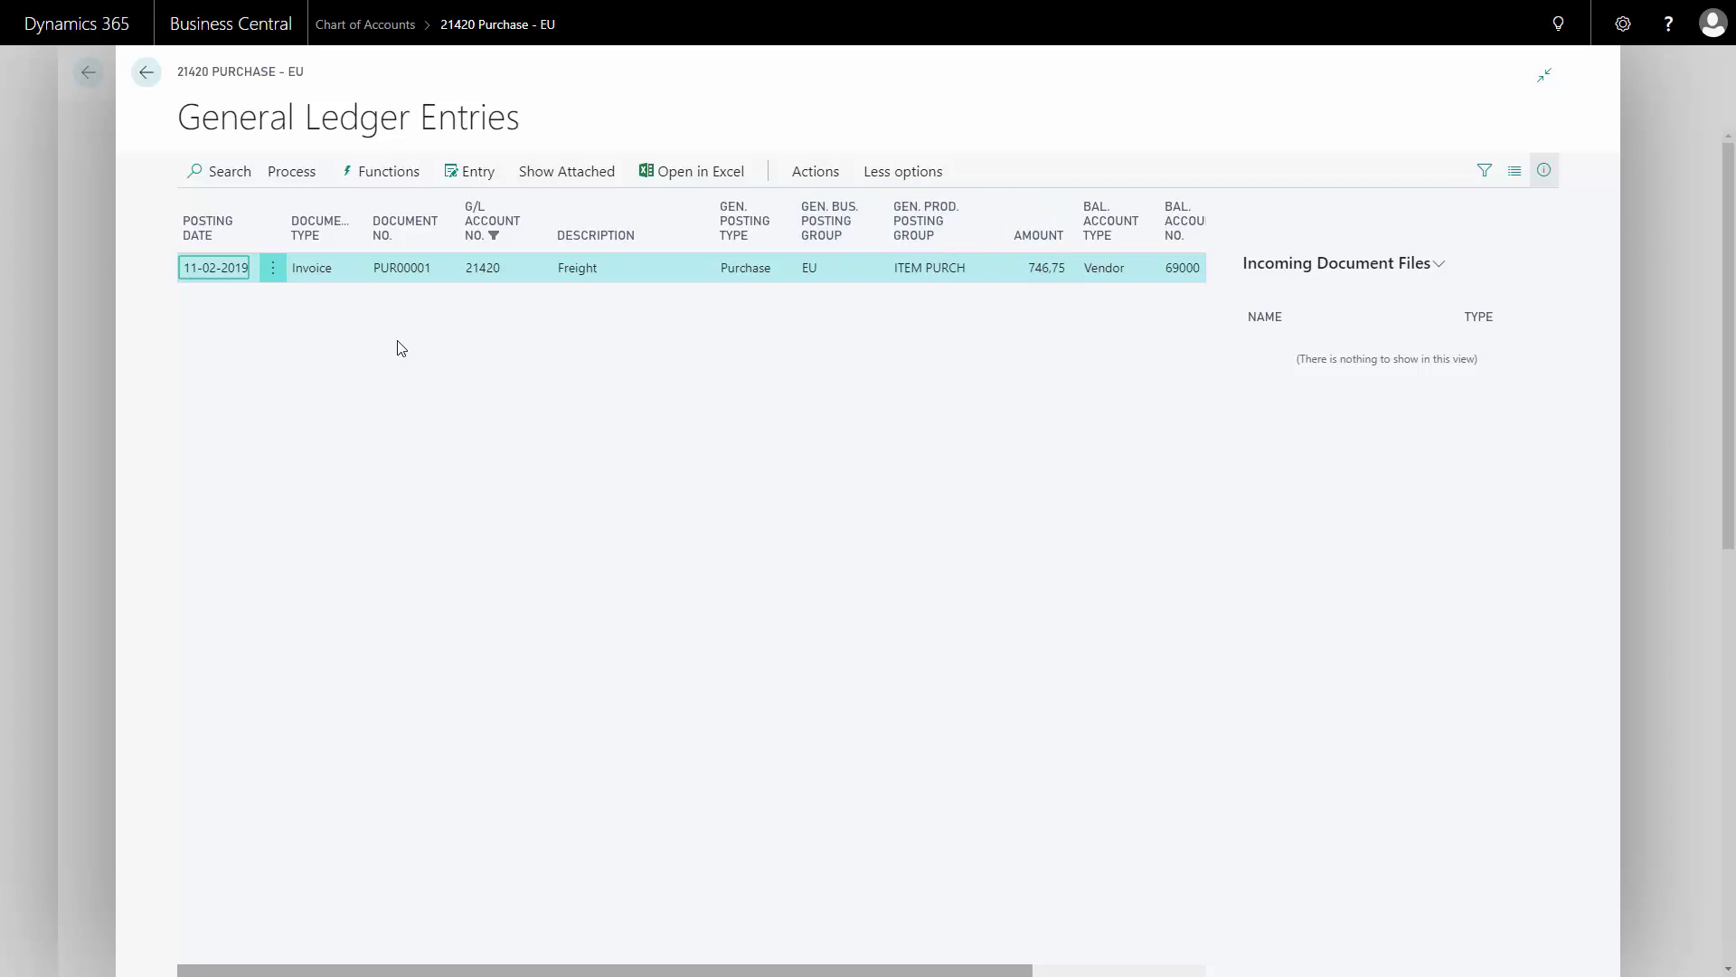
pyautogui.click(294, 178)
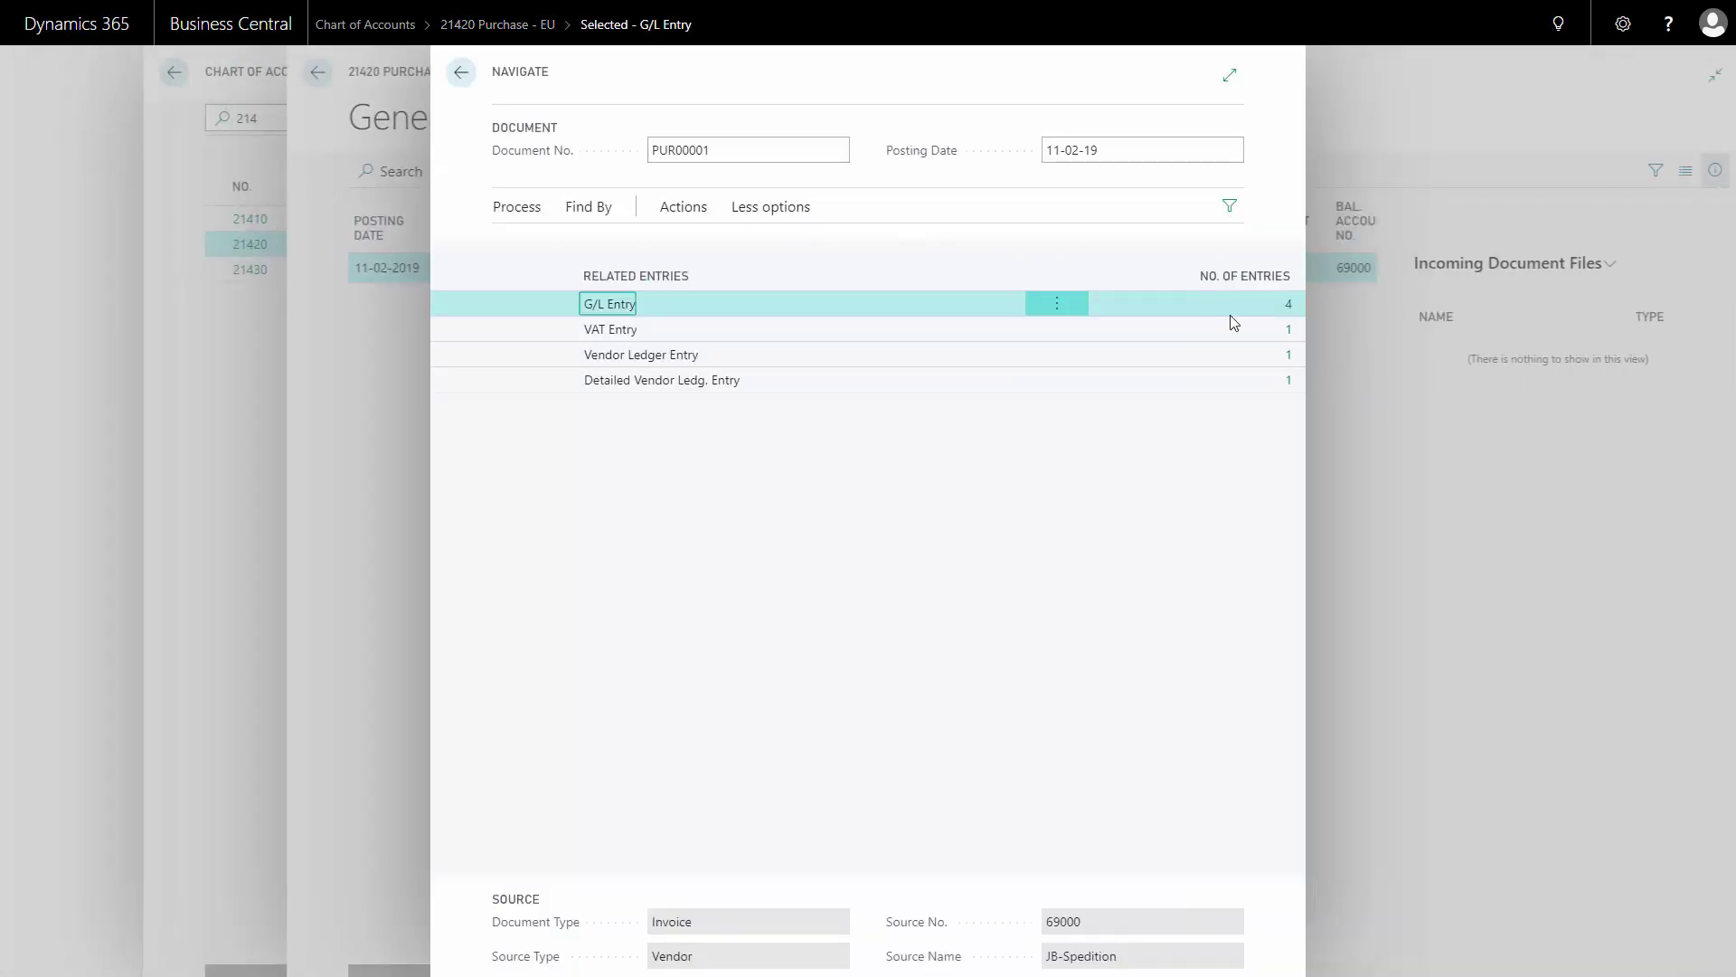
pyautogui.click(1290, 333)
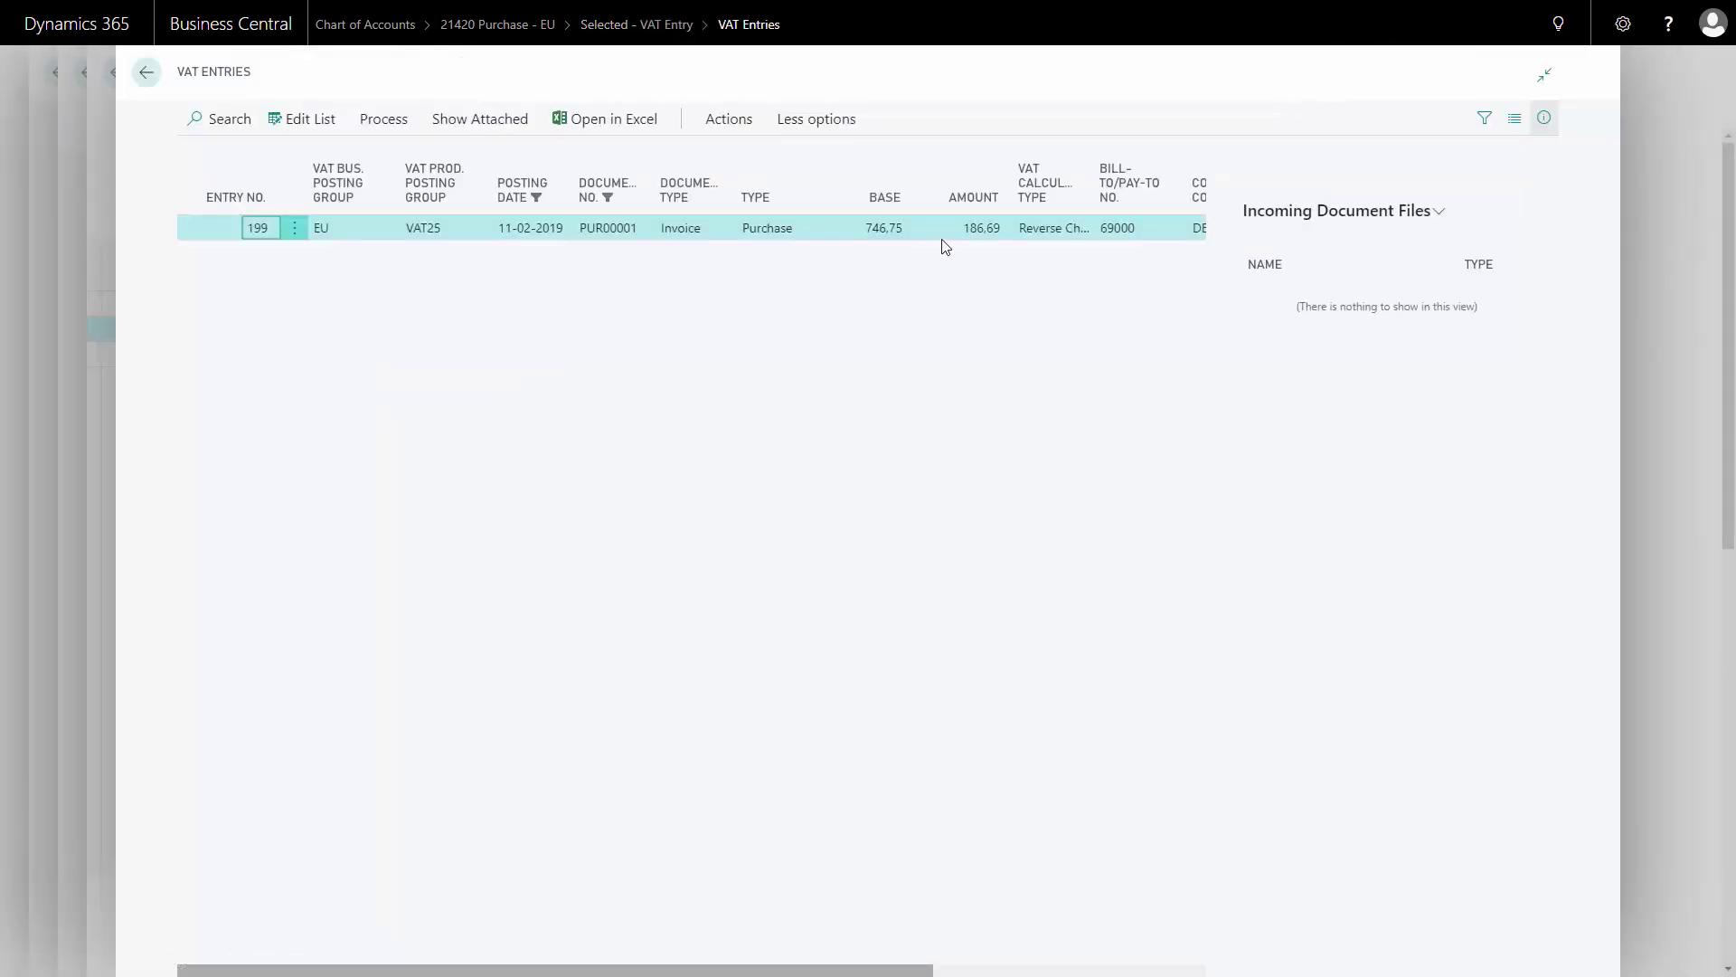
pyautogui.click(979, 227)
pyautogui.press('Escape')
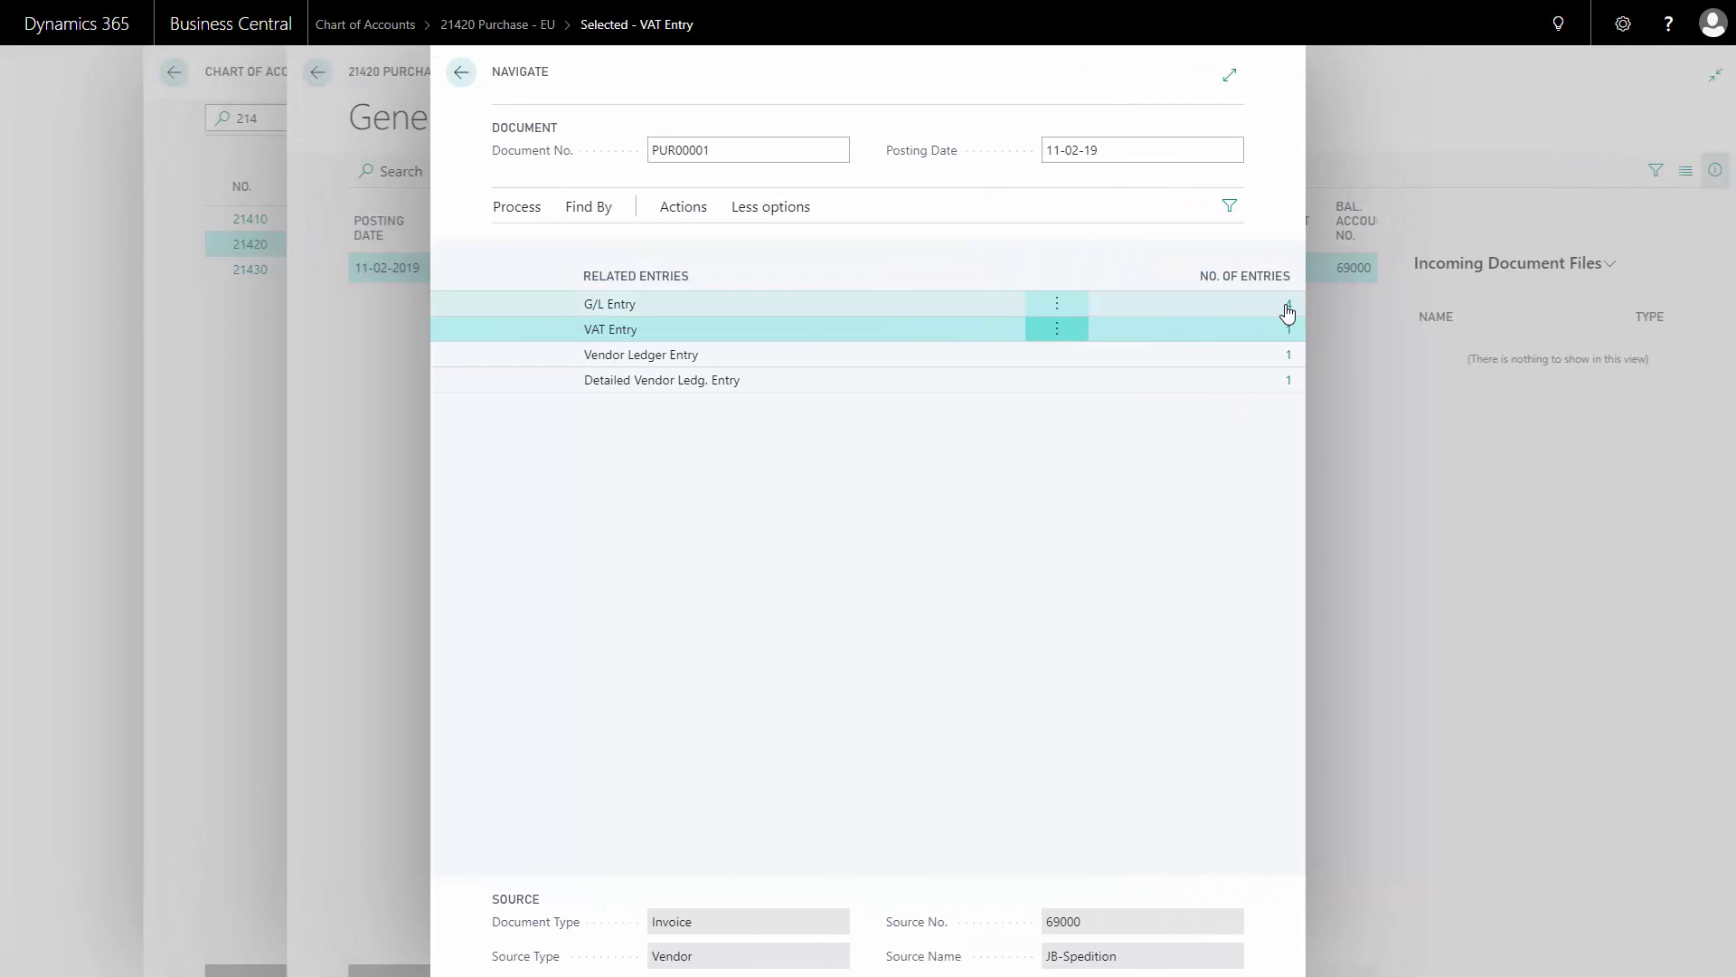
# Review PUR00001's four G/L entries, including 746,75 on 21420 and VAT on 94105 and 94110
pyautogui.click(1289, 304)
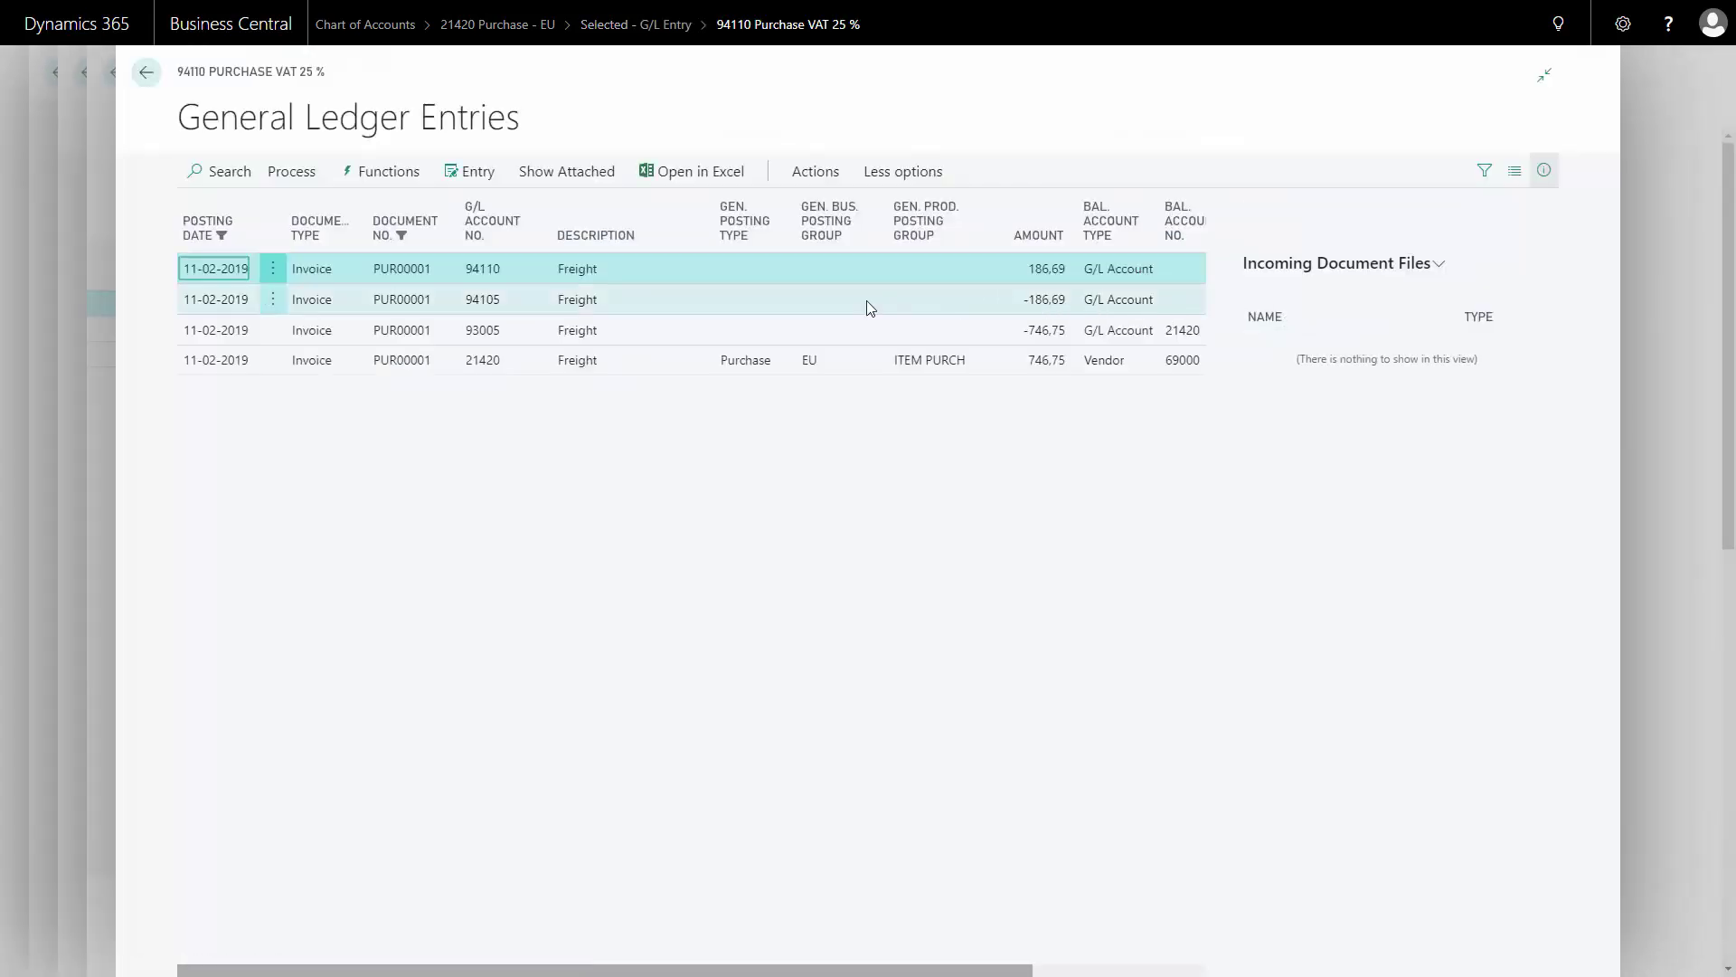
pyautogui.click(1054, 361)
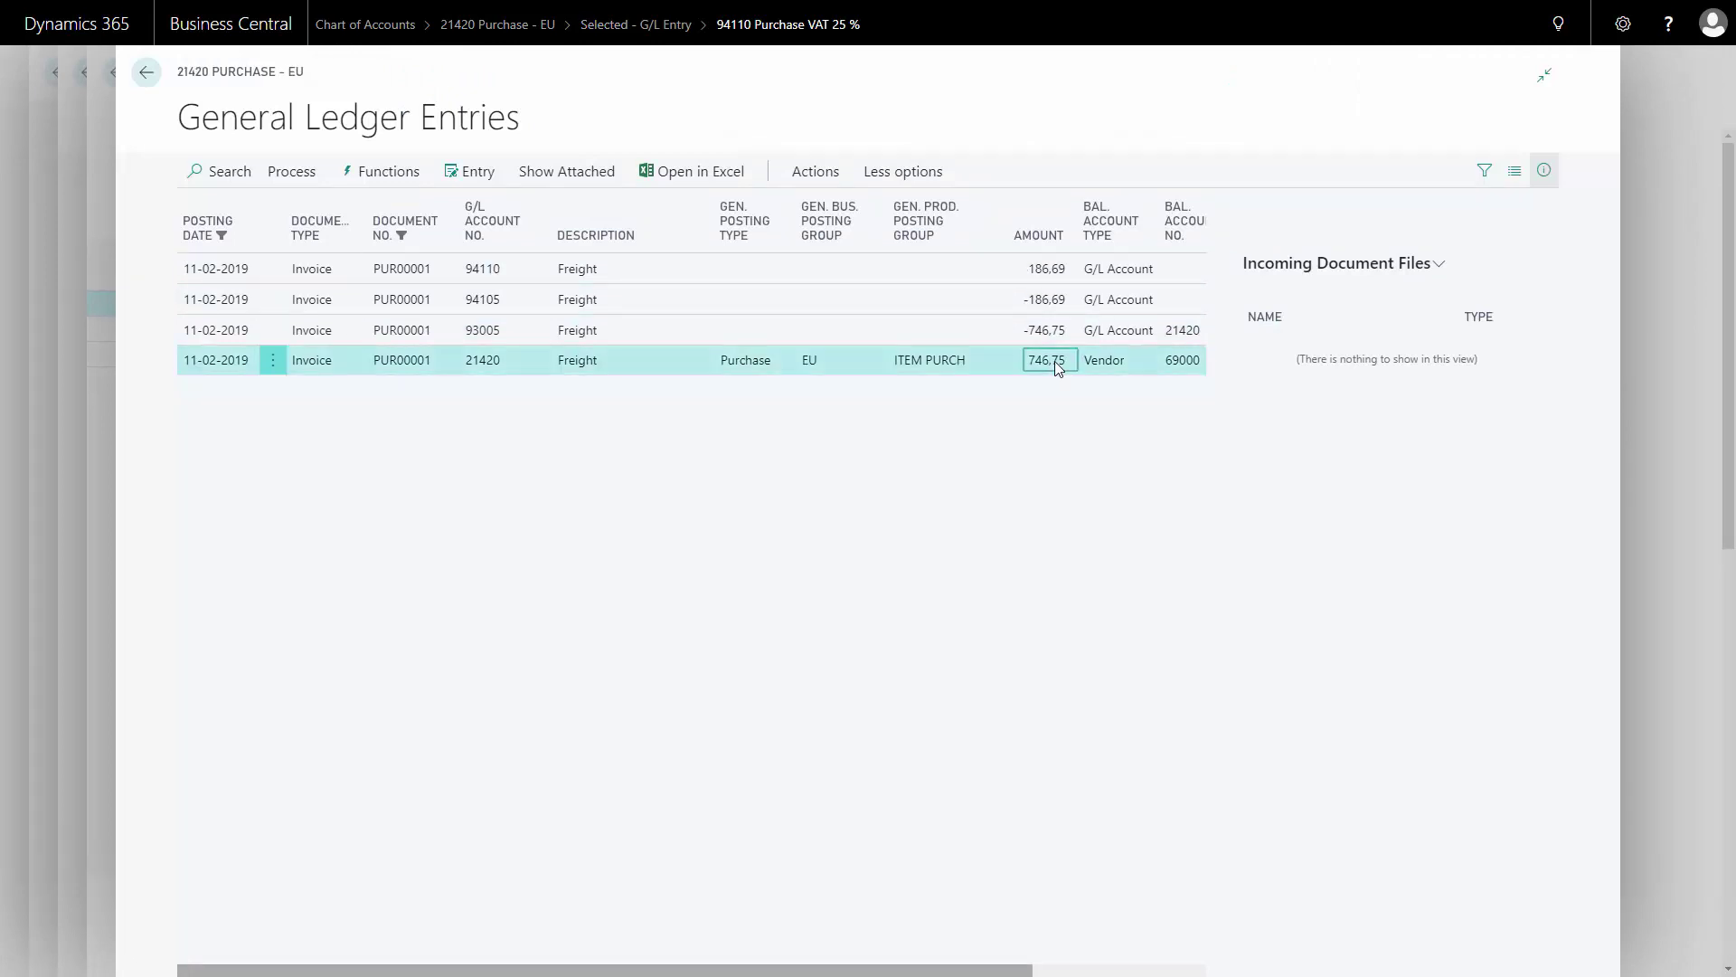
pyautogui.click(489, 306)
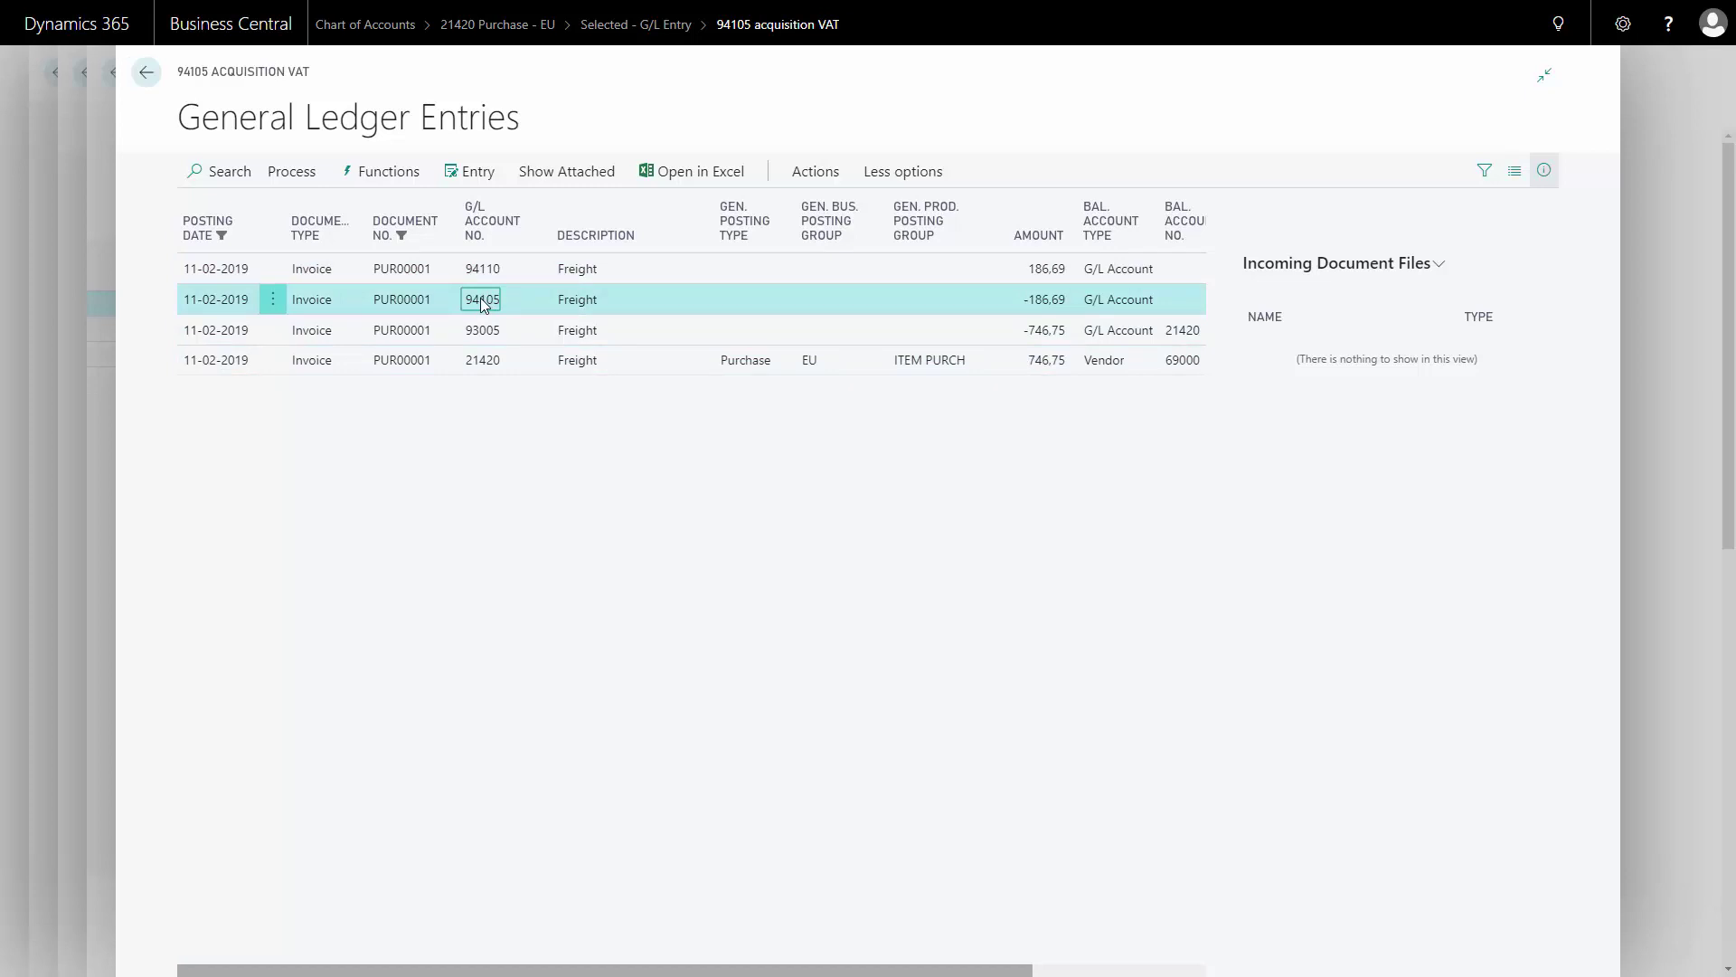
pyautogui.click(491, 273)
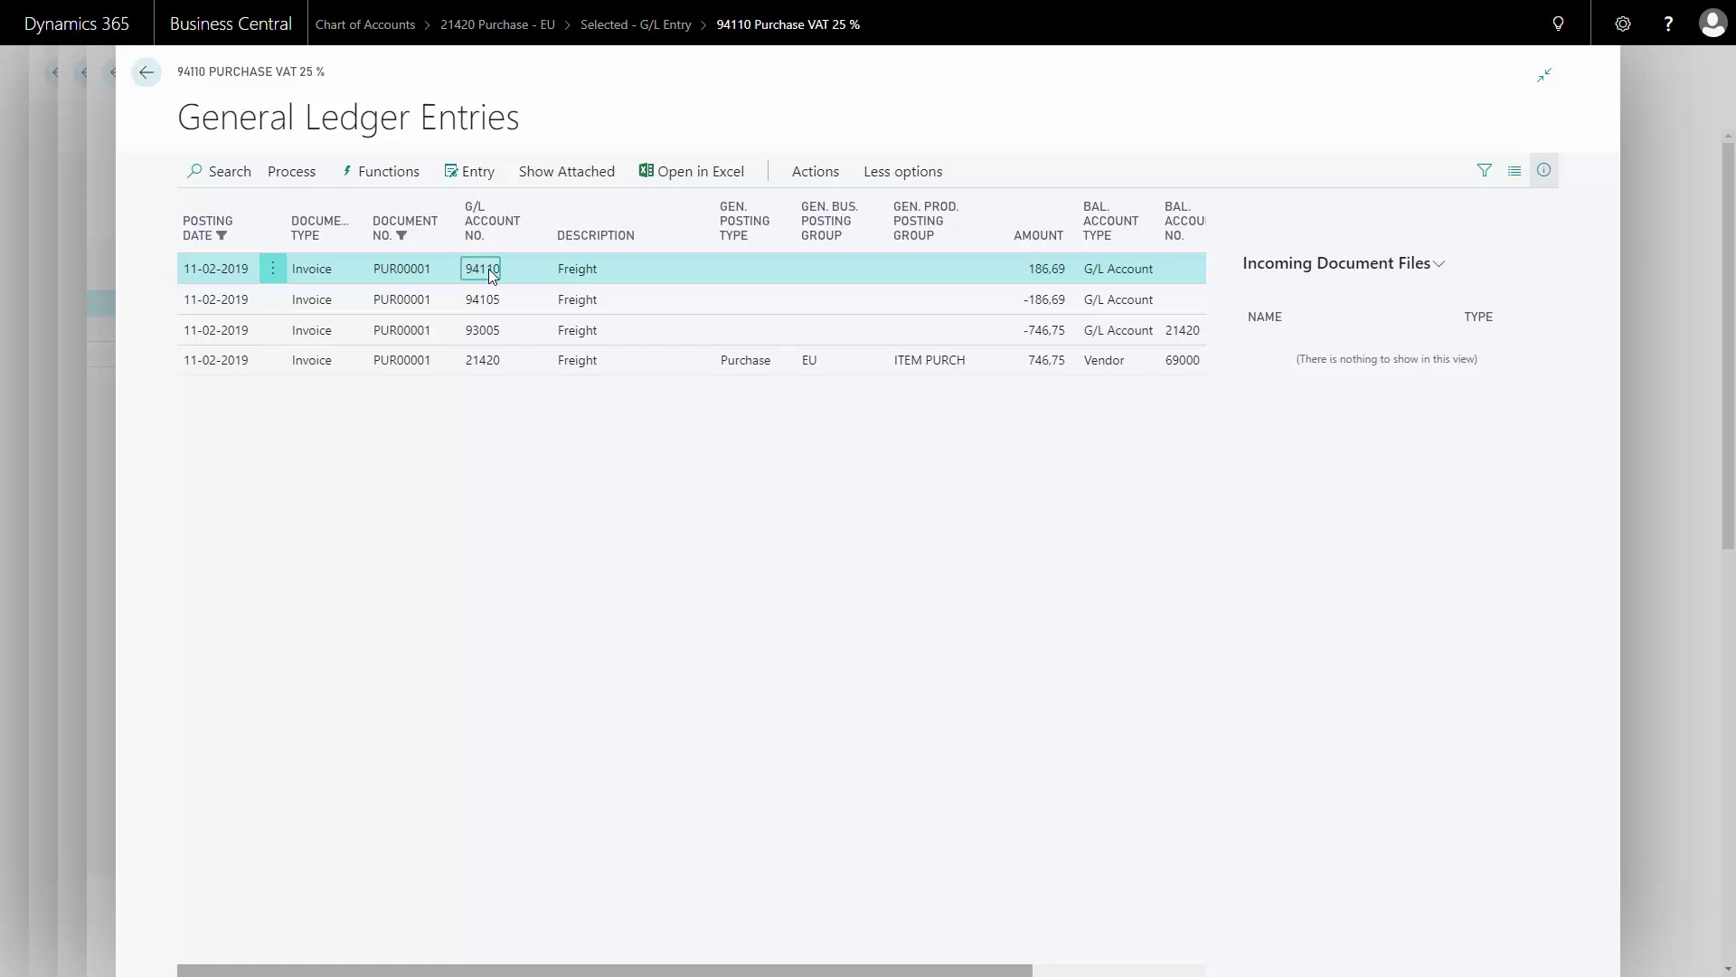
pyautogui.click(146, 72)
# Back in the Chart of Accounts, drill into 21410's Net Change and Navigate from invoice PUR00002
pyautogui.click(462, 74)
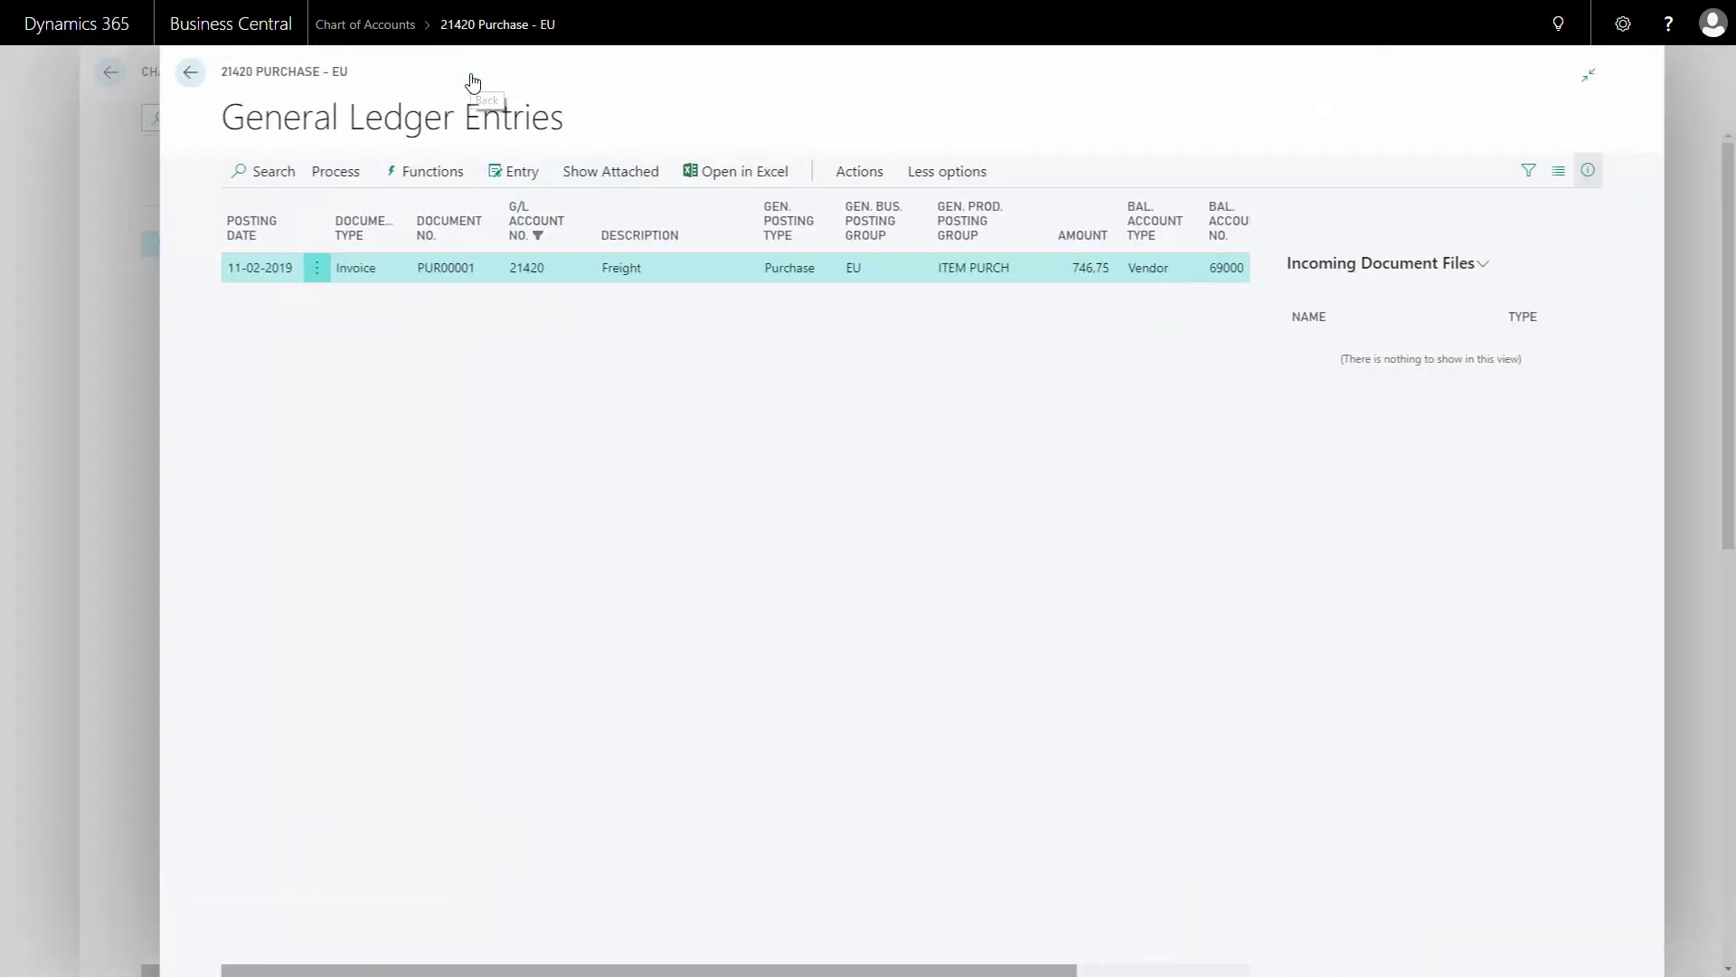
pyautogui.click(148, 78)
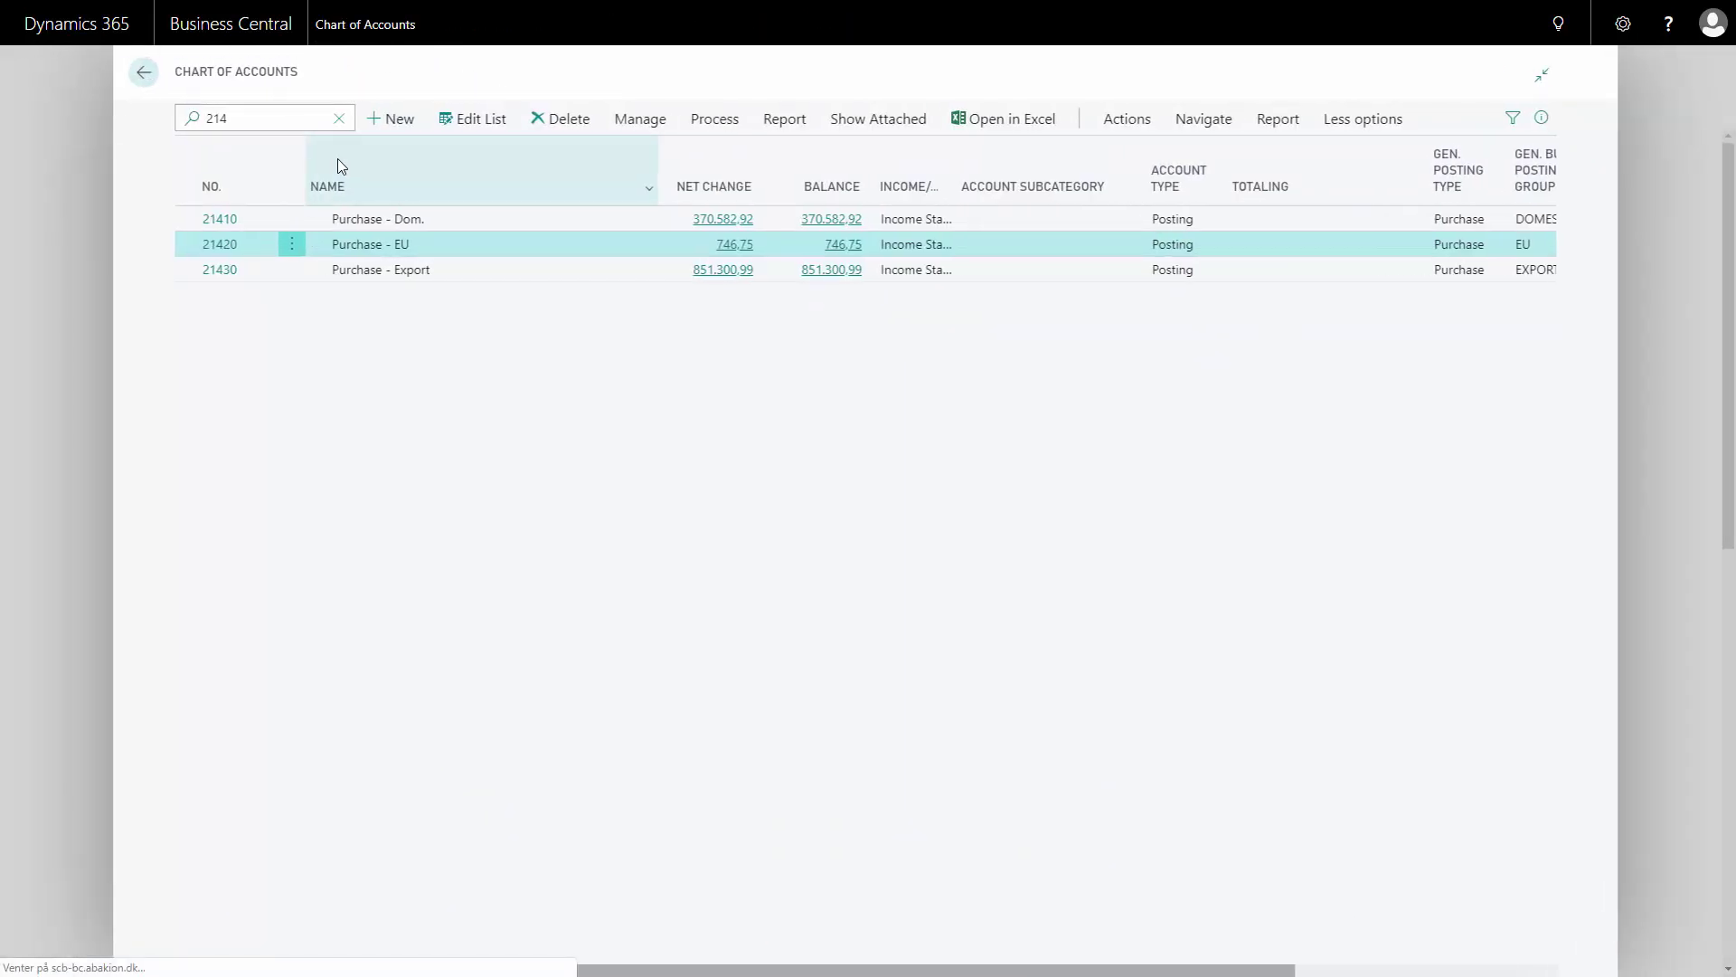
pyautogui.click(421, 218)
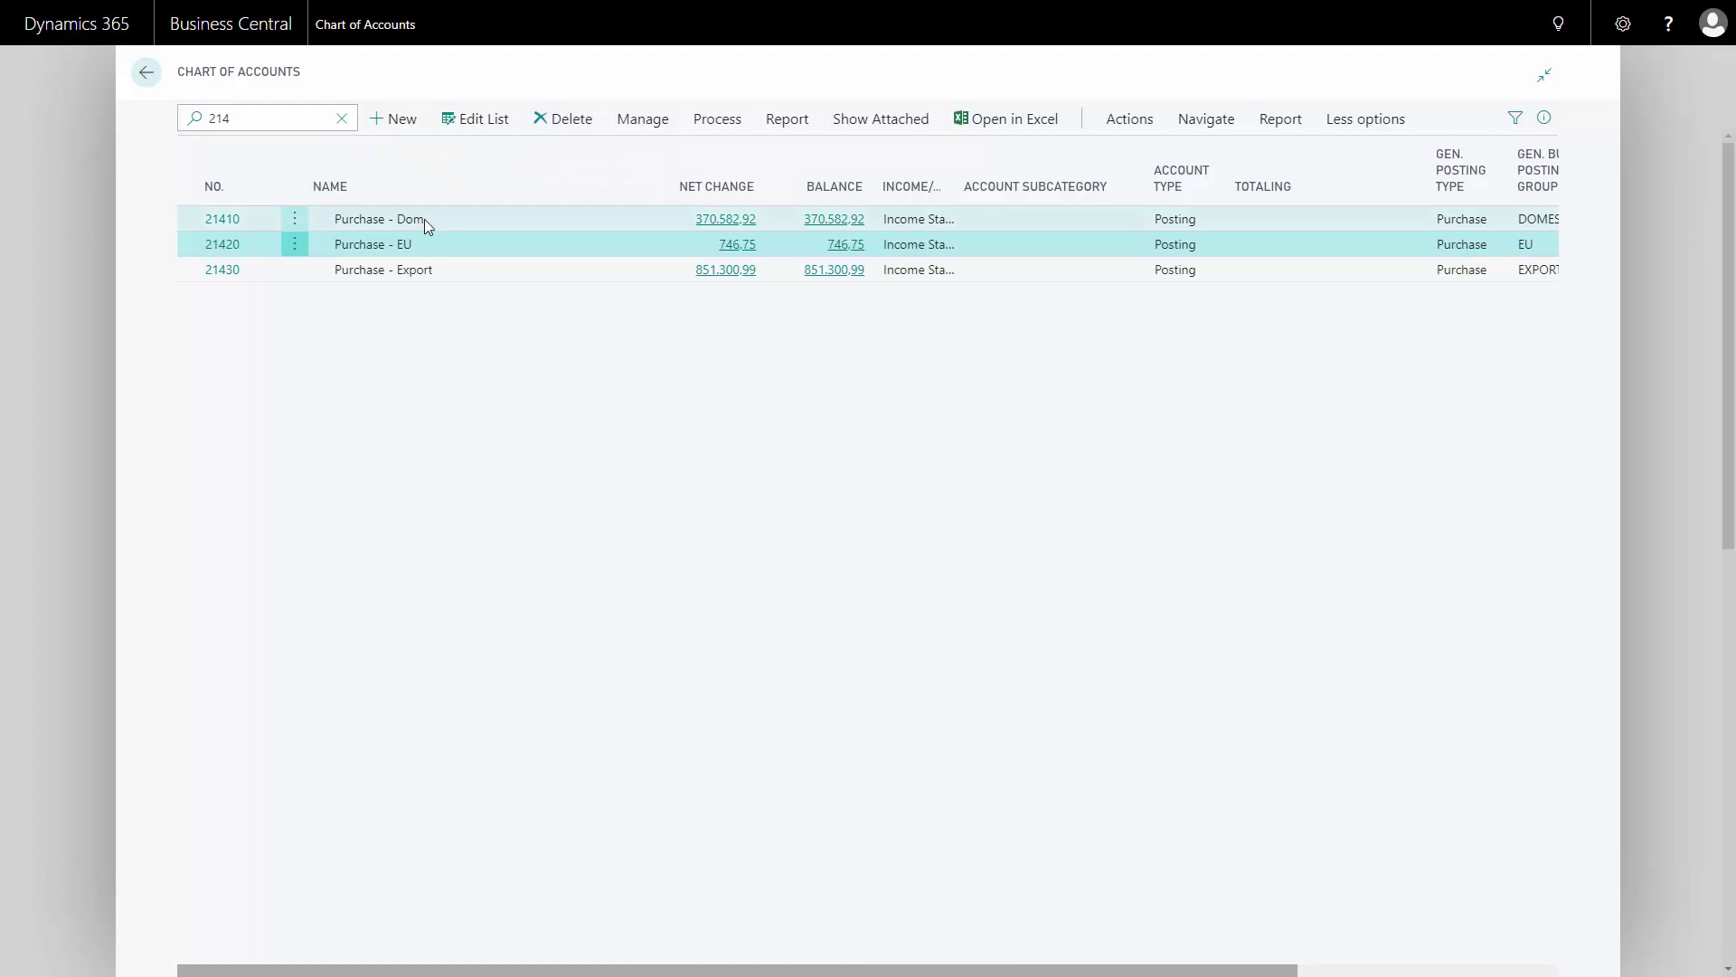
pyautogui.click(738, 222)
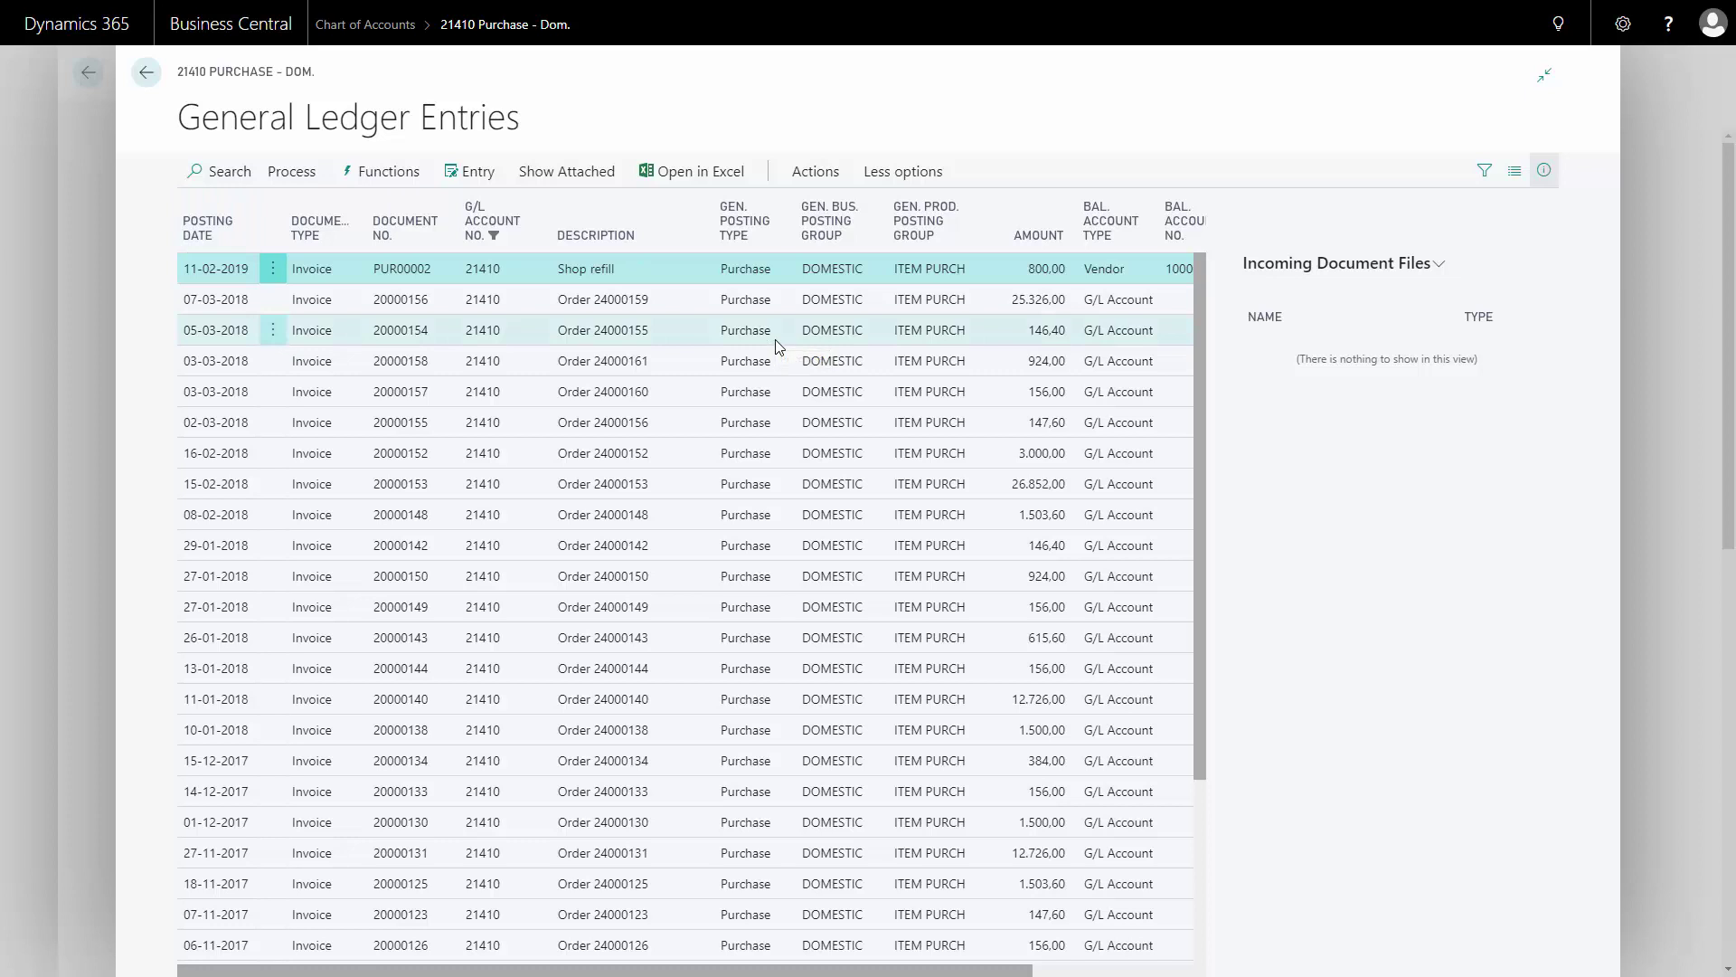
pyautogui.hotkey('ctrl', 'alt', 'q')
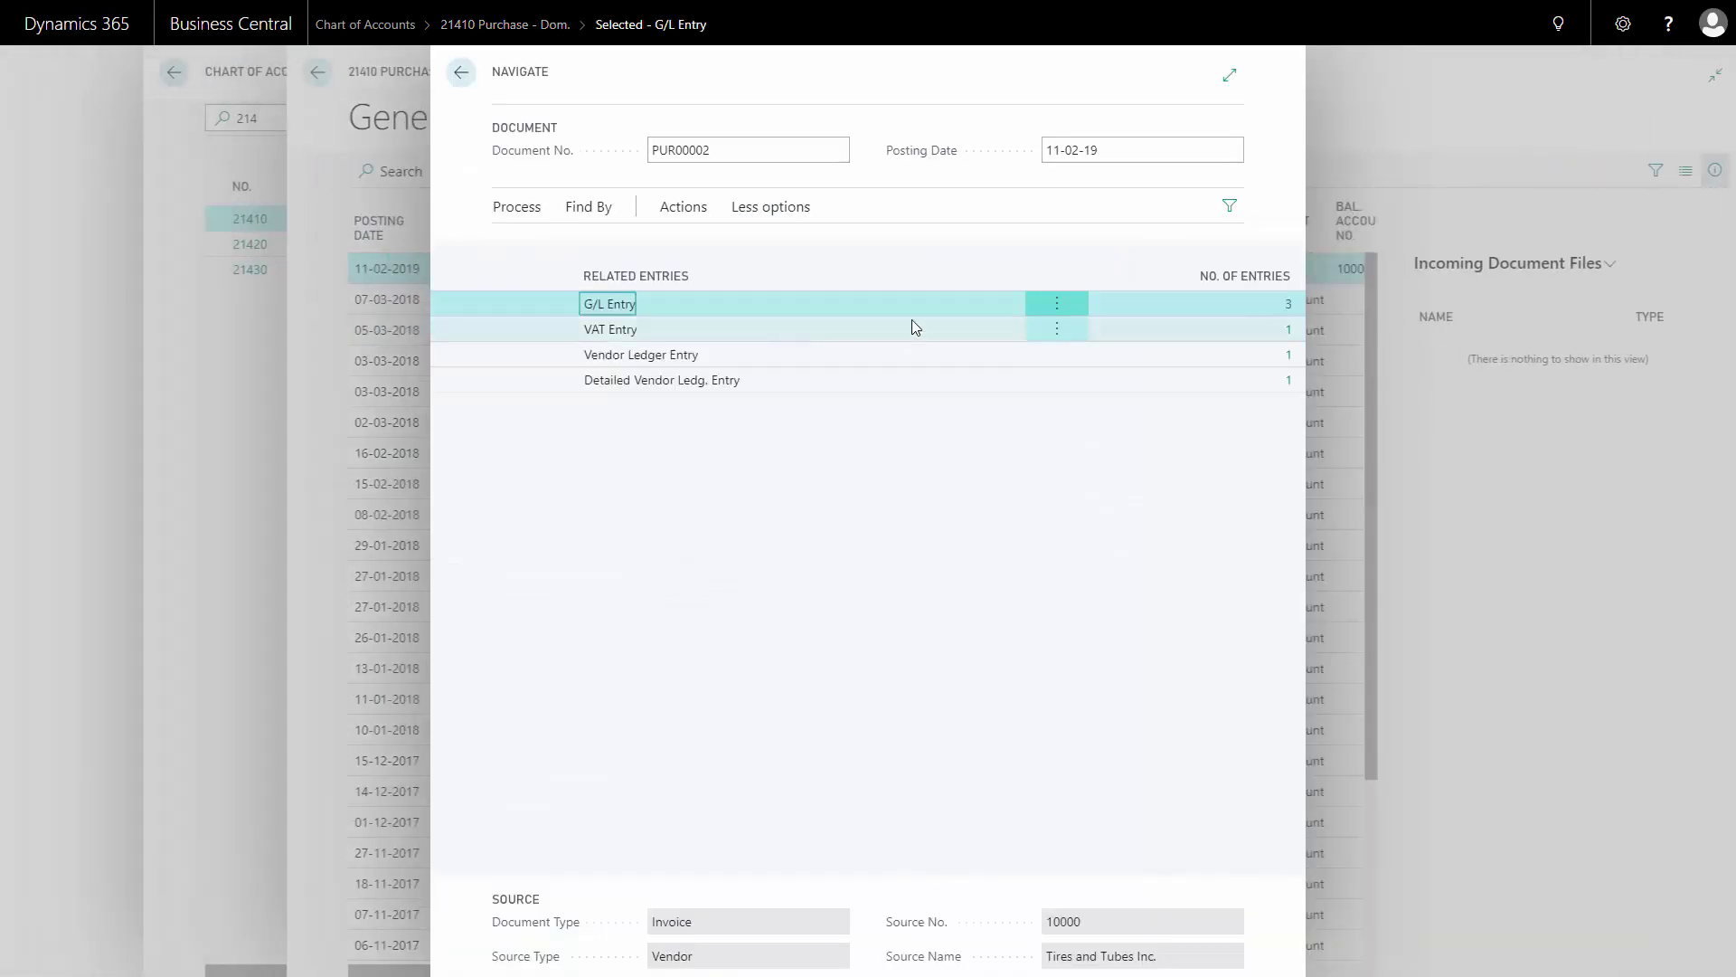
# Review PUR00002's three G/L entries (800,00, 200,00 VAT, -1.000,00) and its DOMESTIC posting group
pyautogui.click(1290, 305)
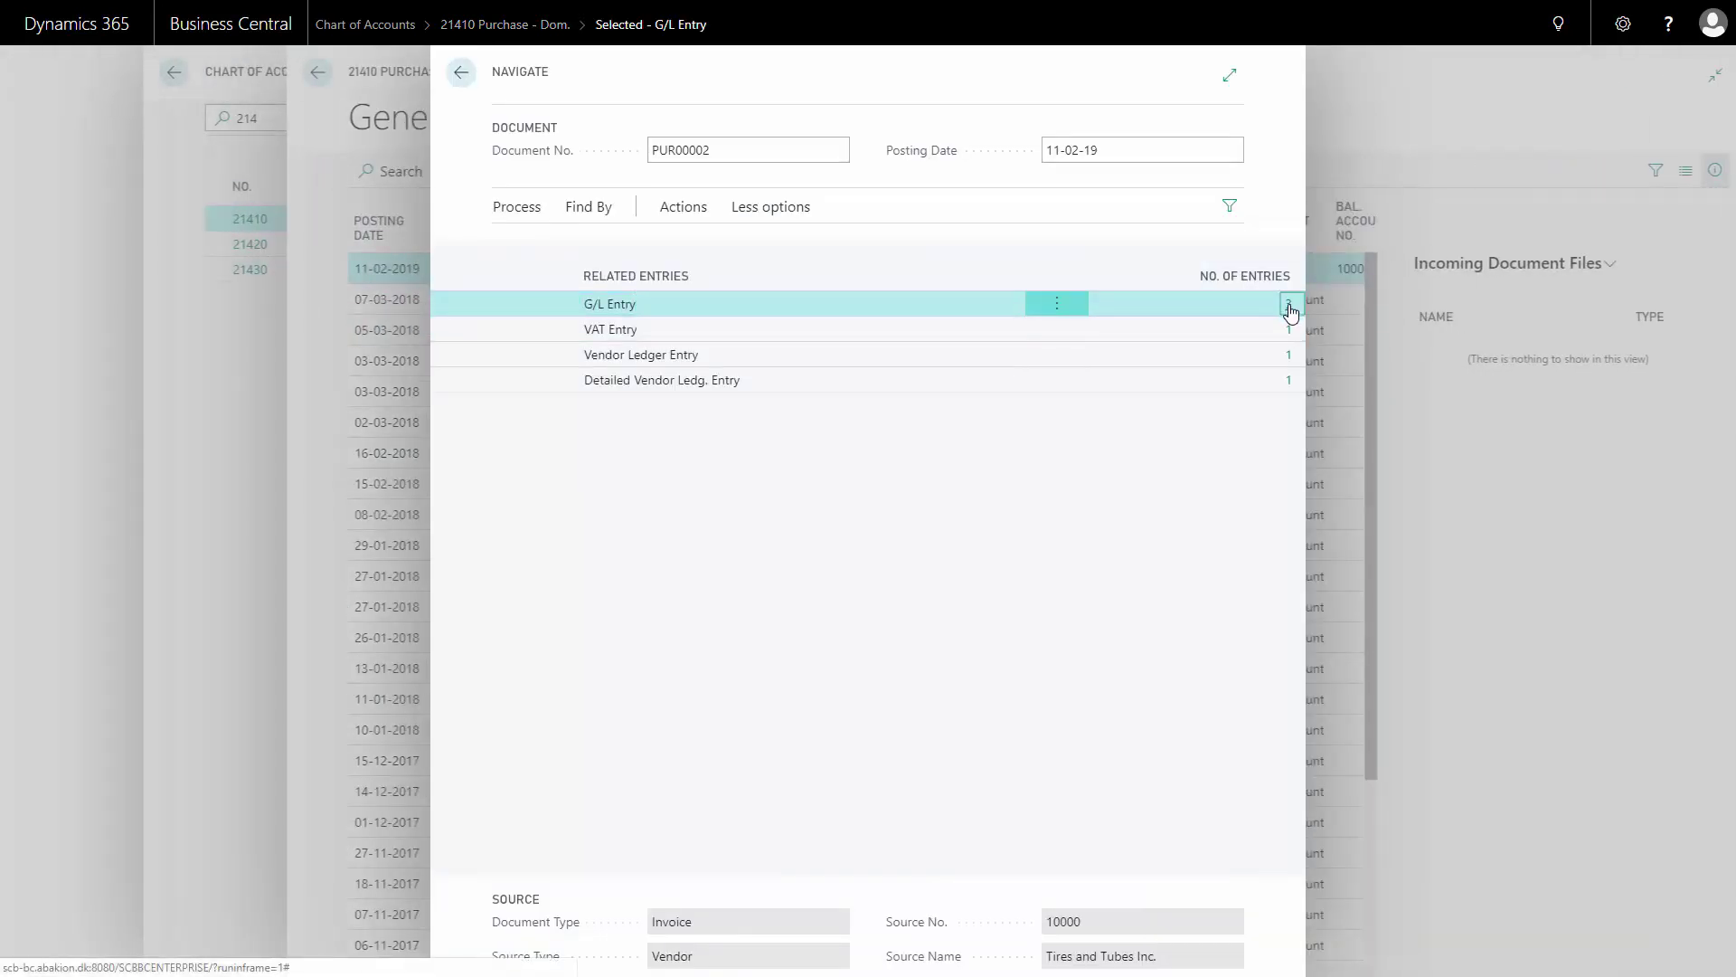
pyautogui.click(1289, 308)
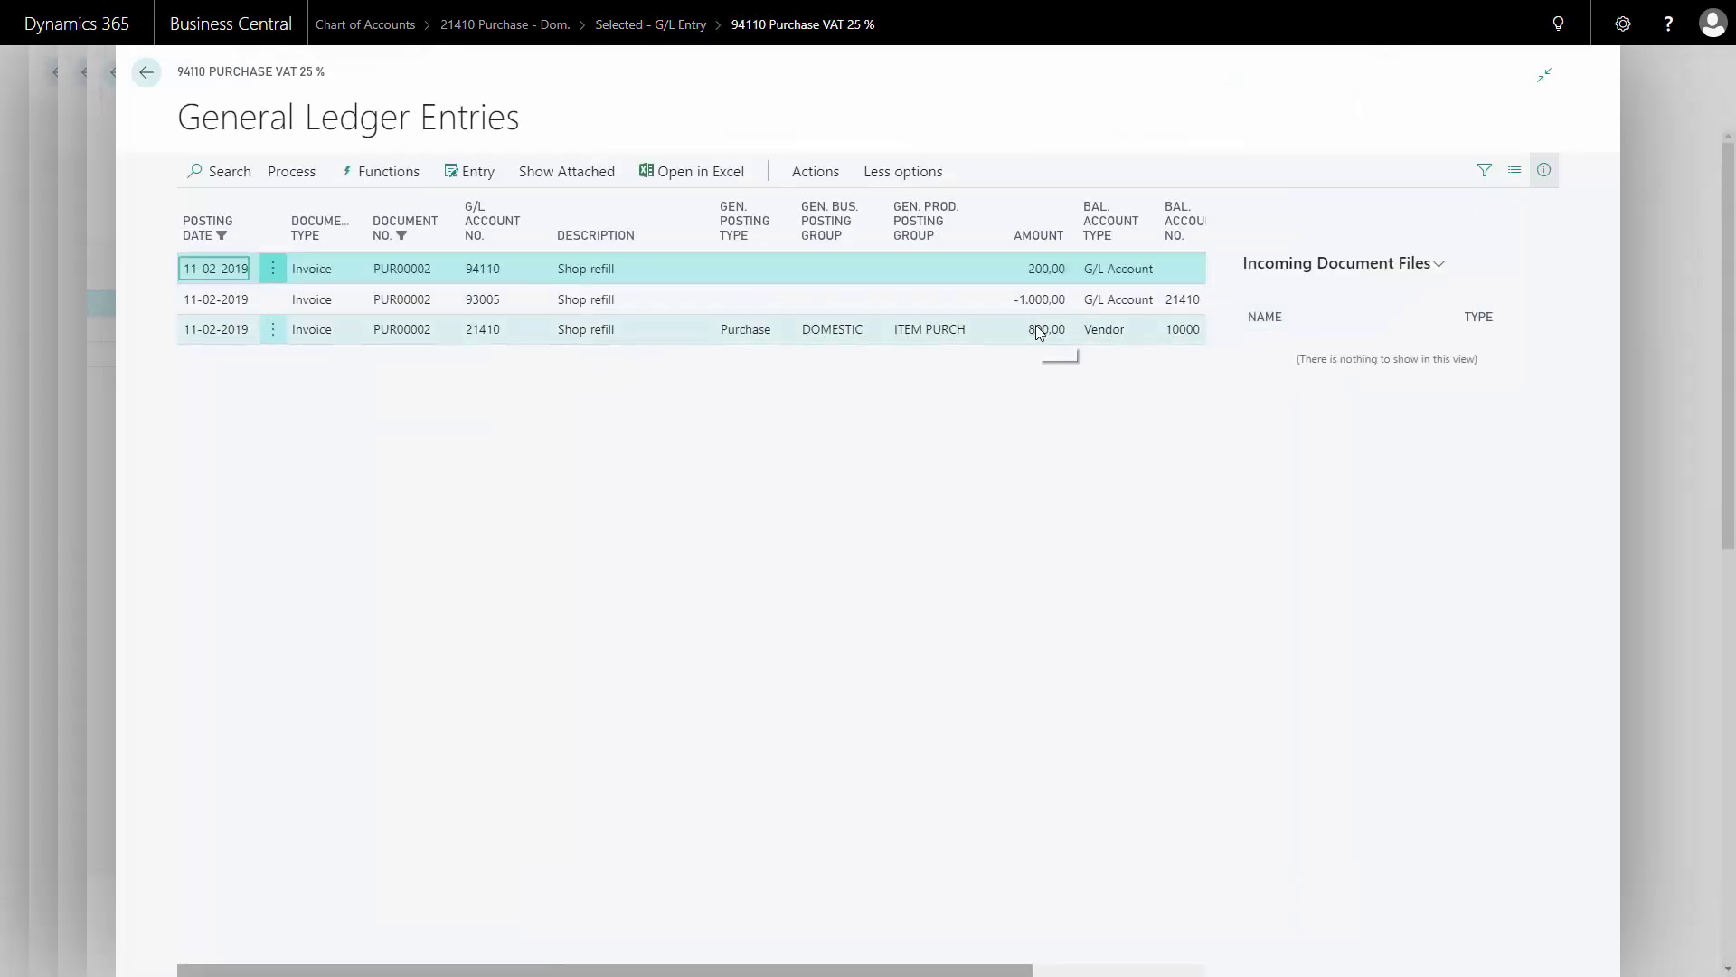
pyautogui.click(1036, 327)
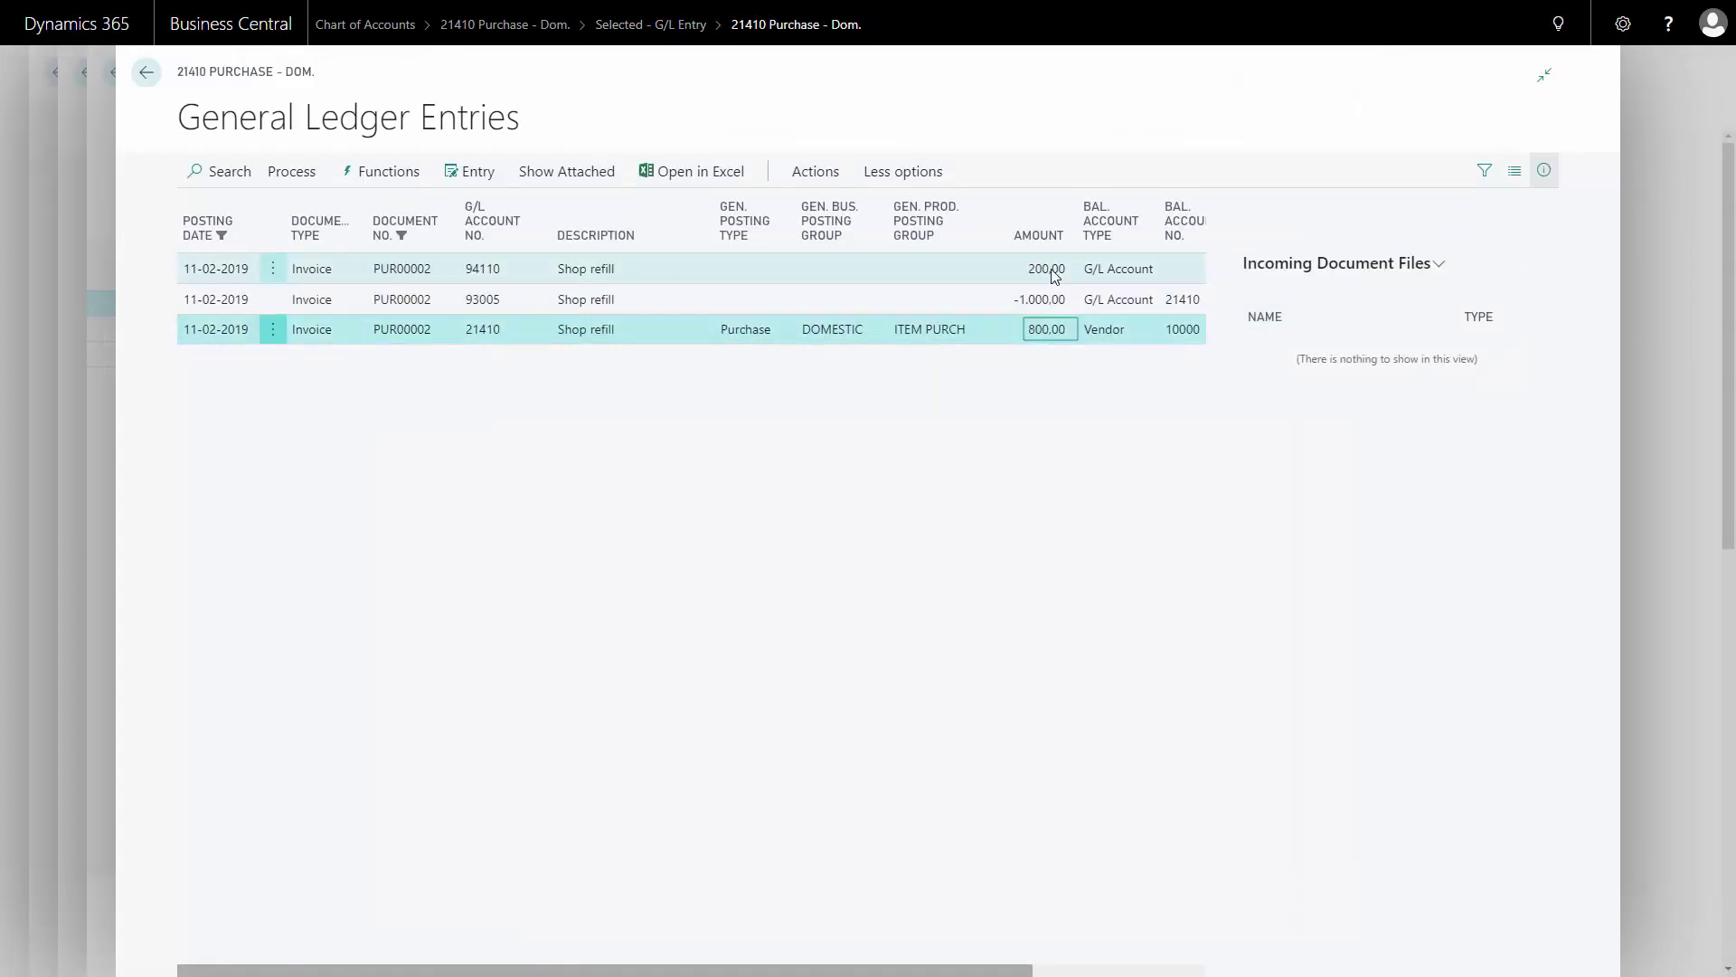
pyautogui.click(1051, 269)
pyautogui.click(1040, 298)
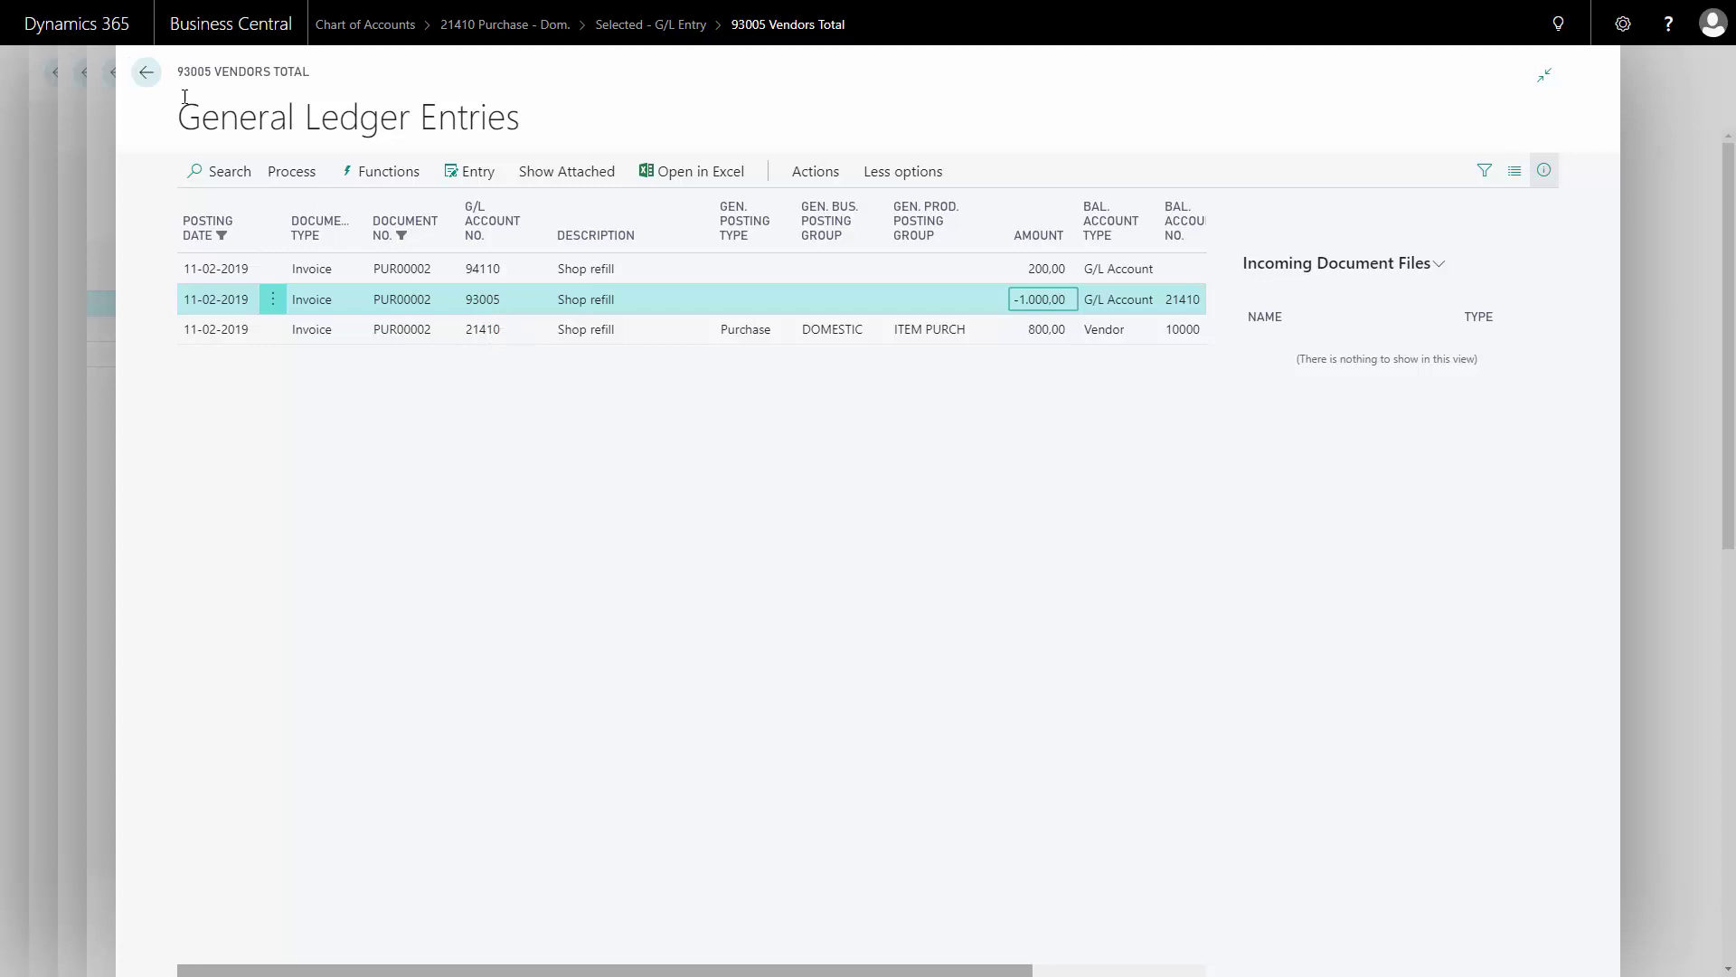
pyautogui.click(146, 76)
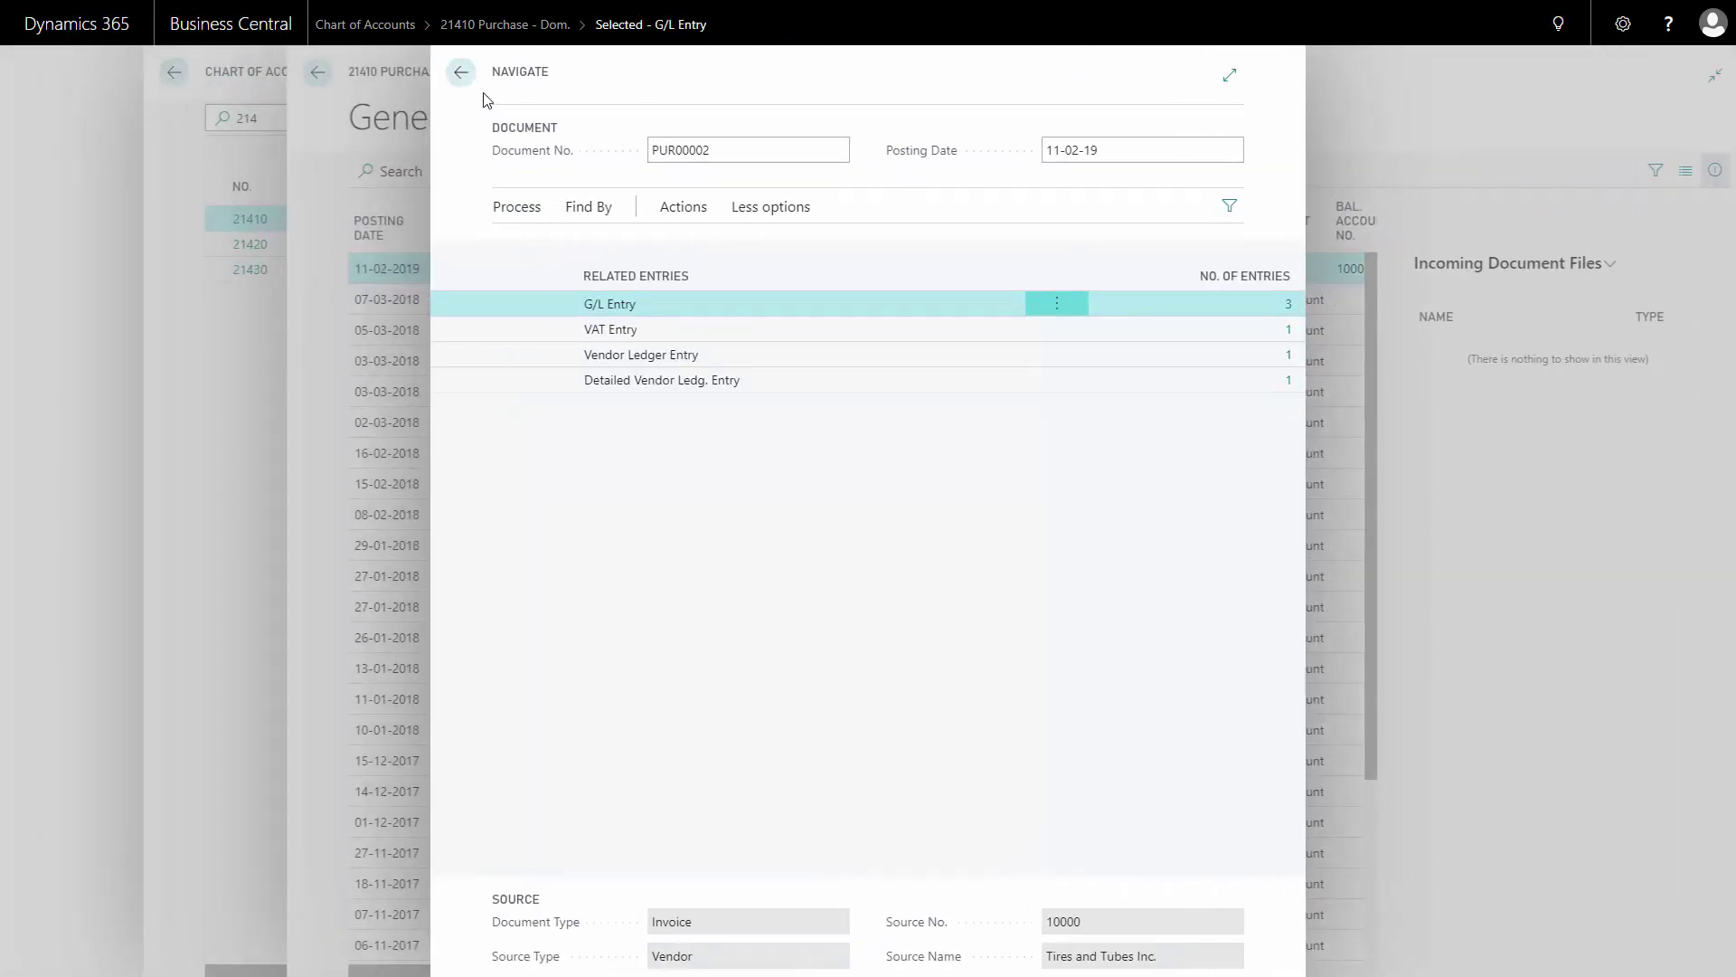
pyautogui.click(459, 73)
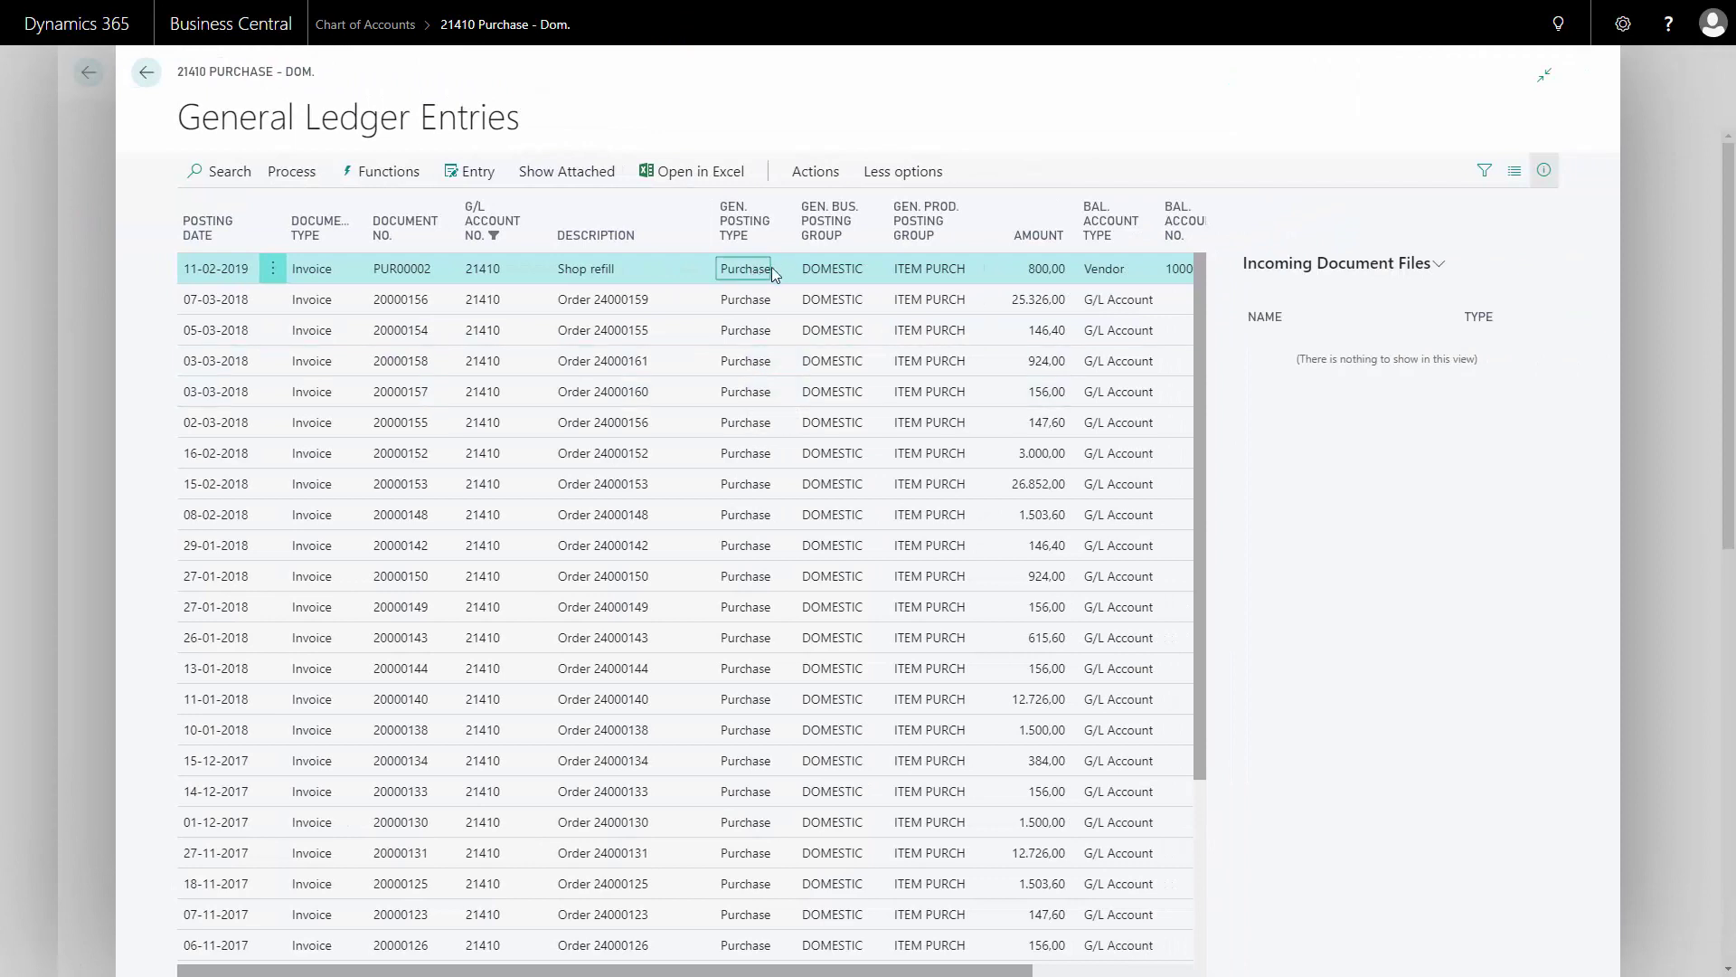
pyautogui.click(818, 273)
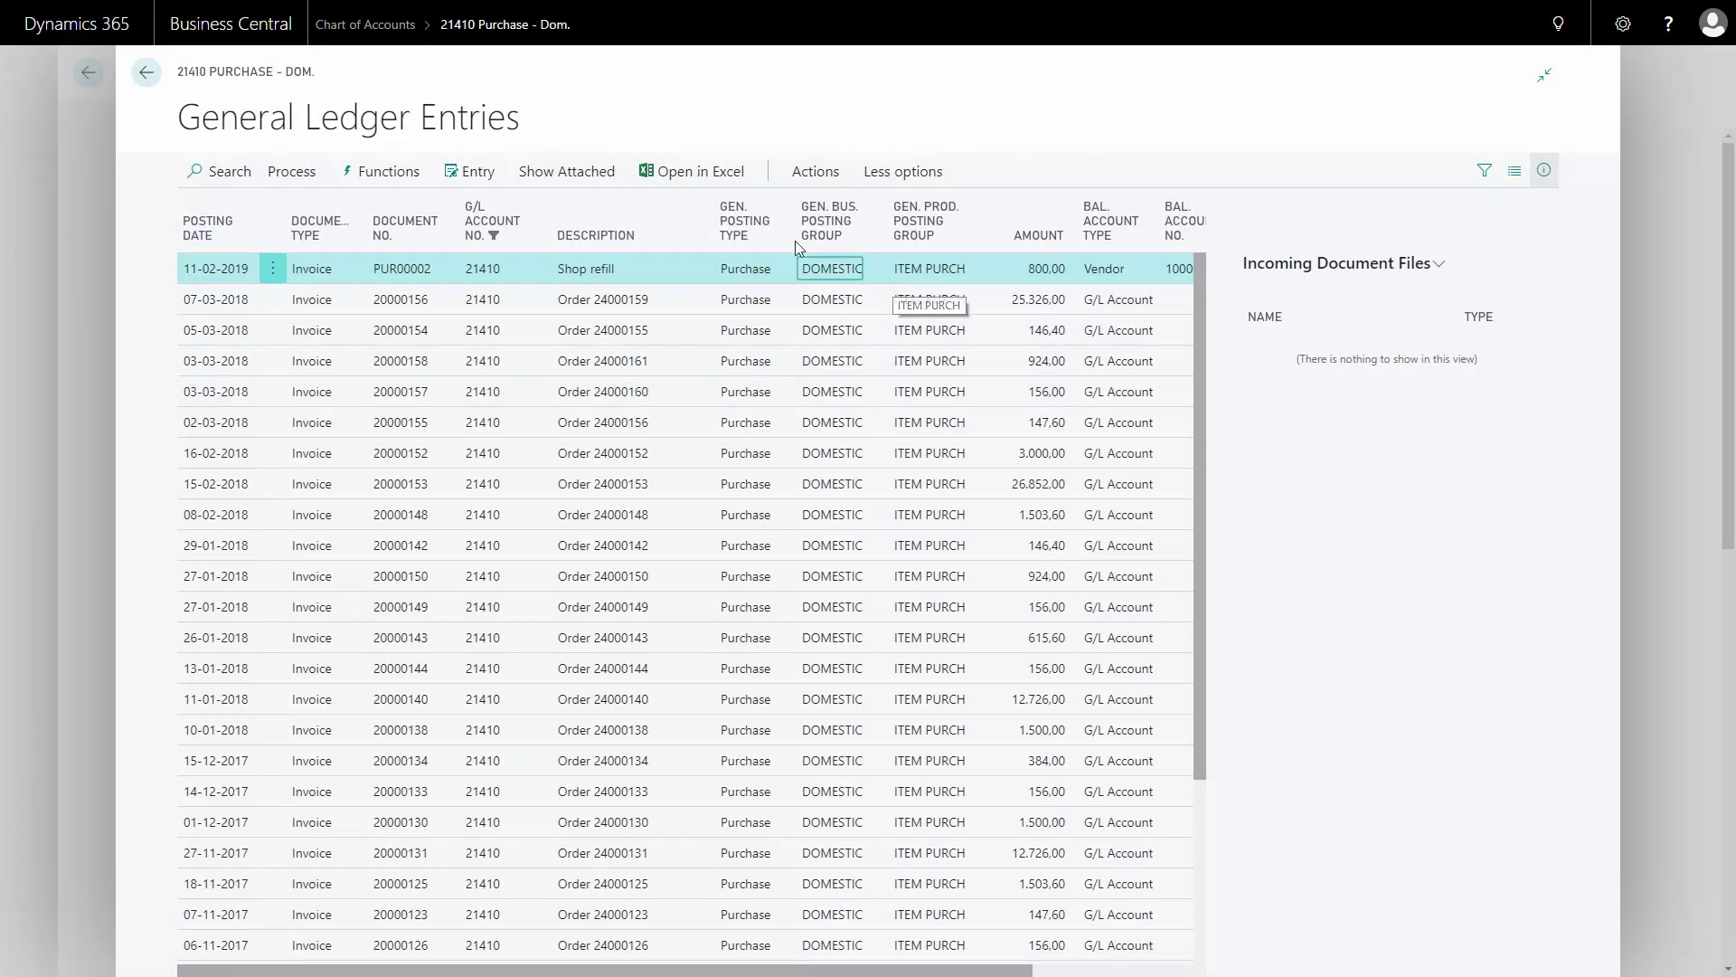